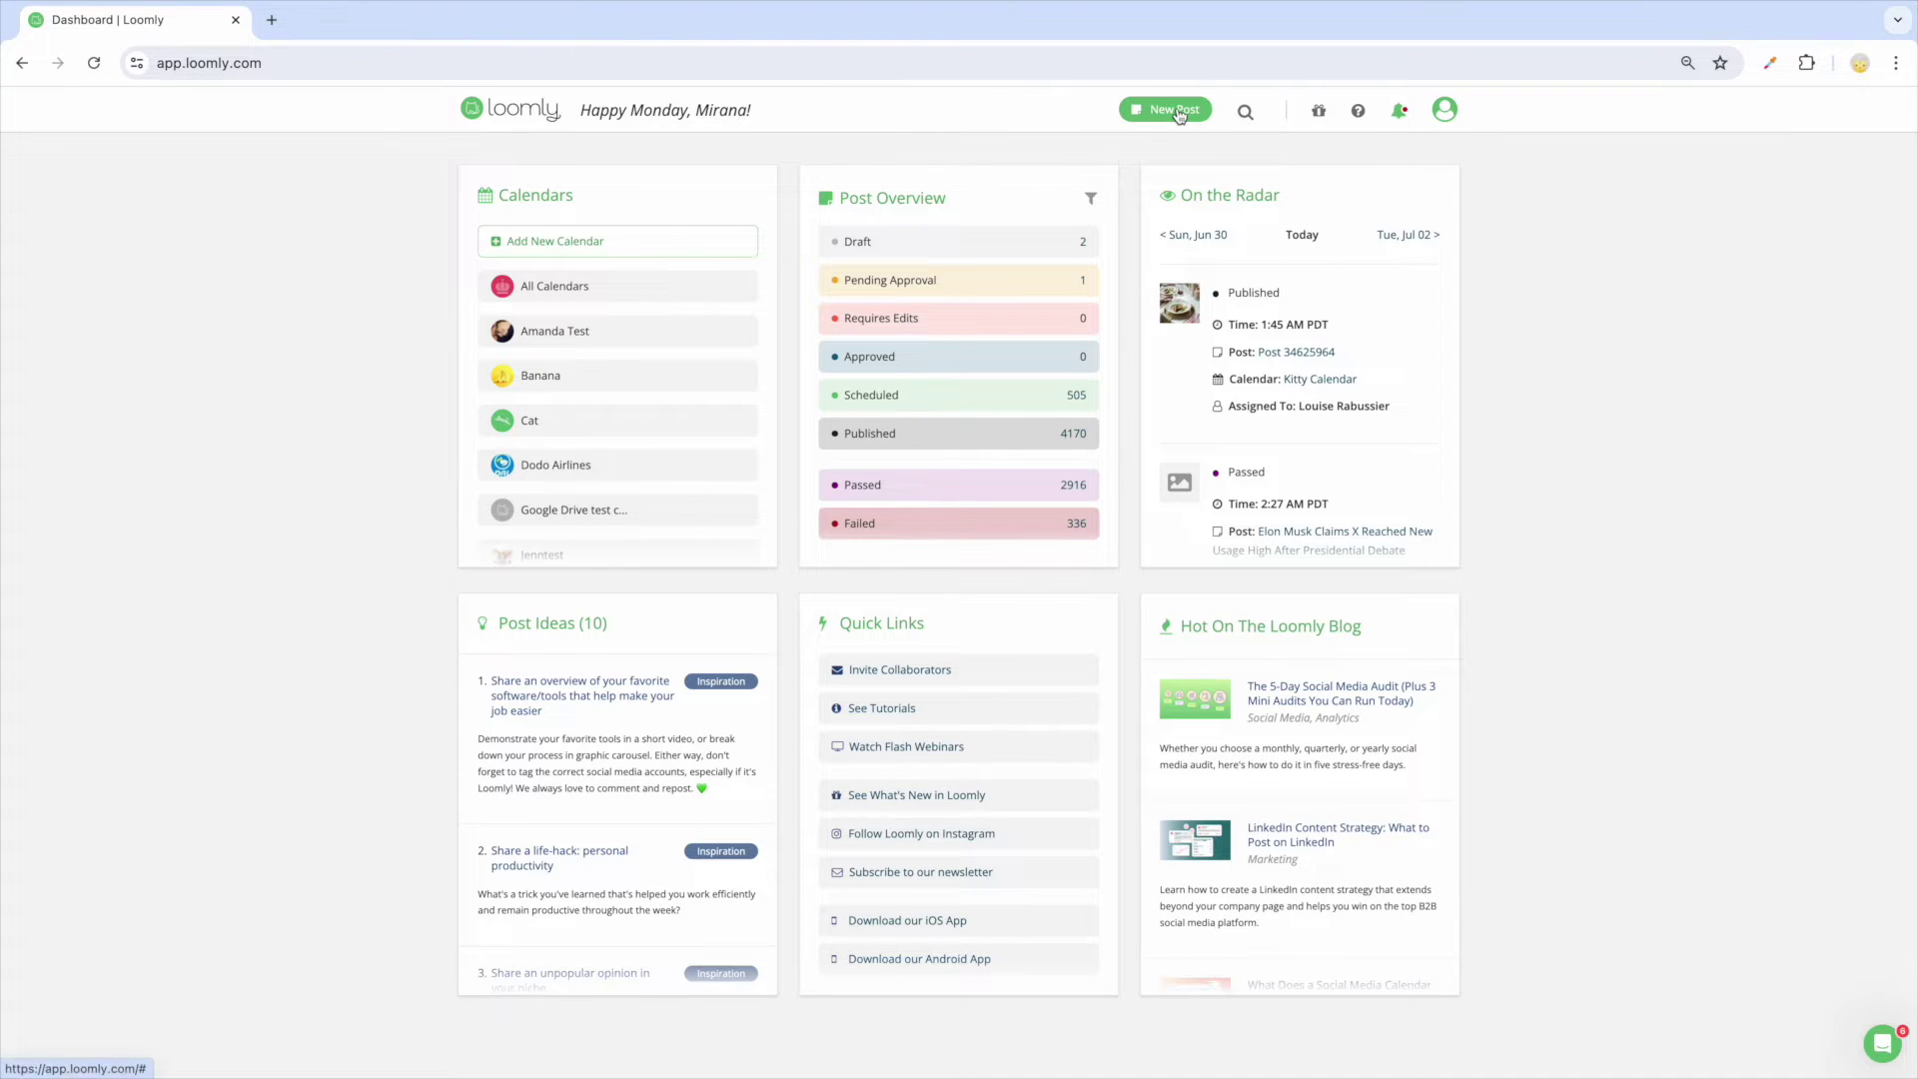
Create a new post in the calendar named Loomly.
{"action": "left_click", "coordinate": [1177, 112]}
{"action": "left_click", "coordinate": [1015, 340]}
{"action": "type", "text": "Loo"}
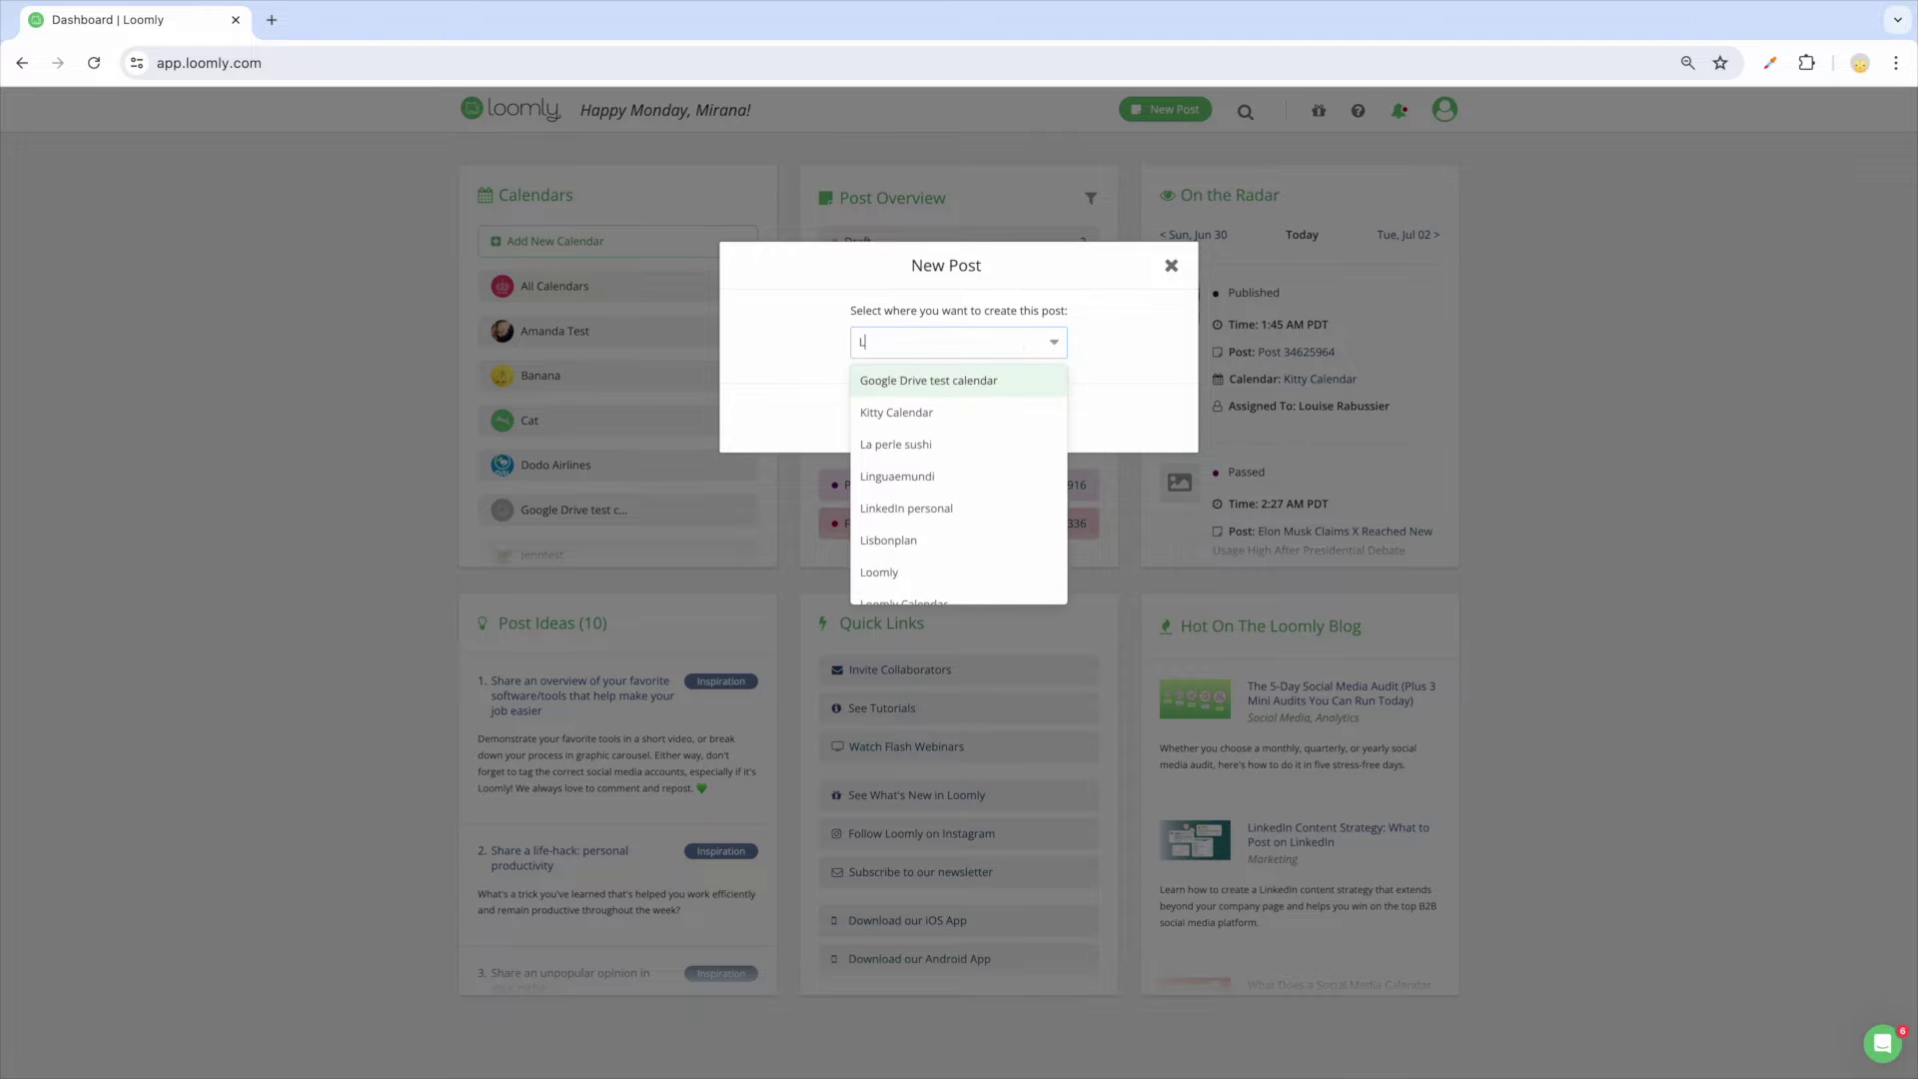
{"action": "left_click", "coordinate": [1012, 380]}
{"action": "left_click", "coordinate": [999, 416]}
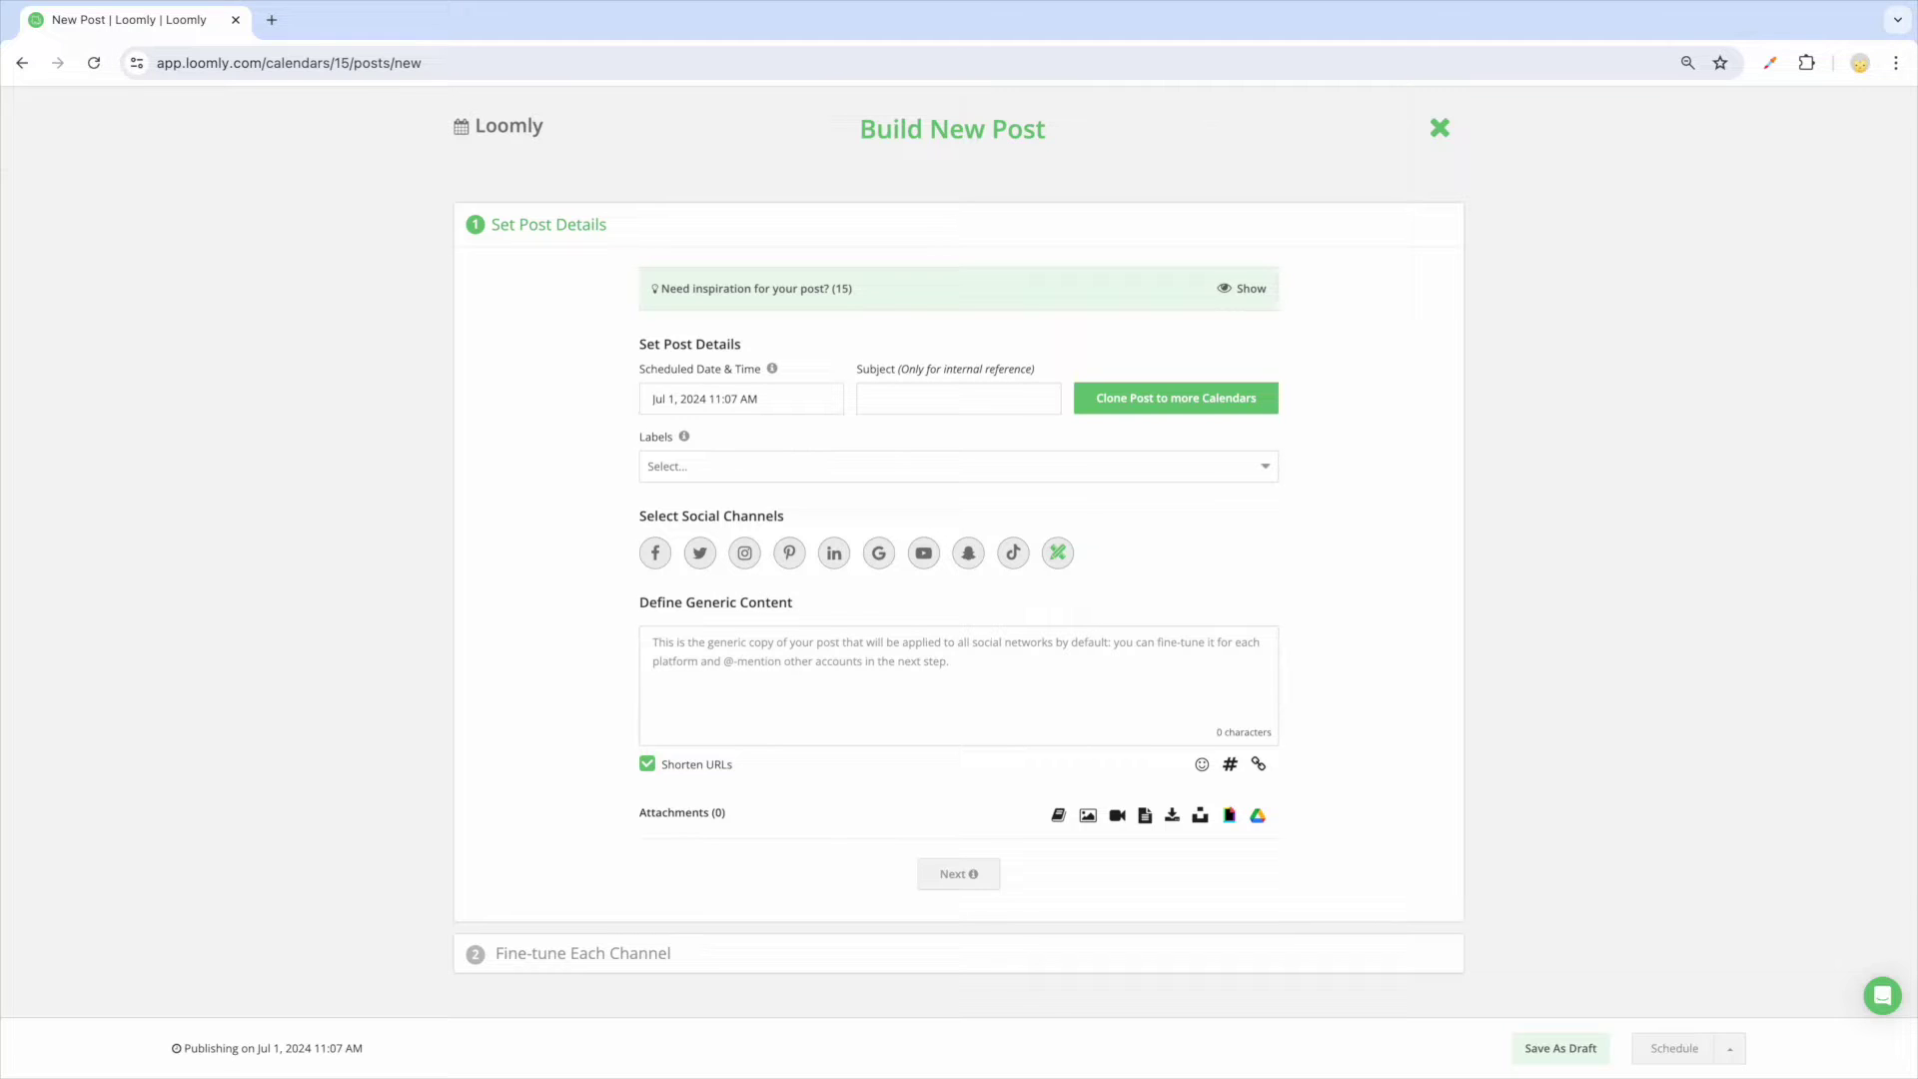
Show the post inspiration ideas and scroll down through the list and back up.
{"action": "left_click", "coordinate": [1249, 288]}
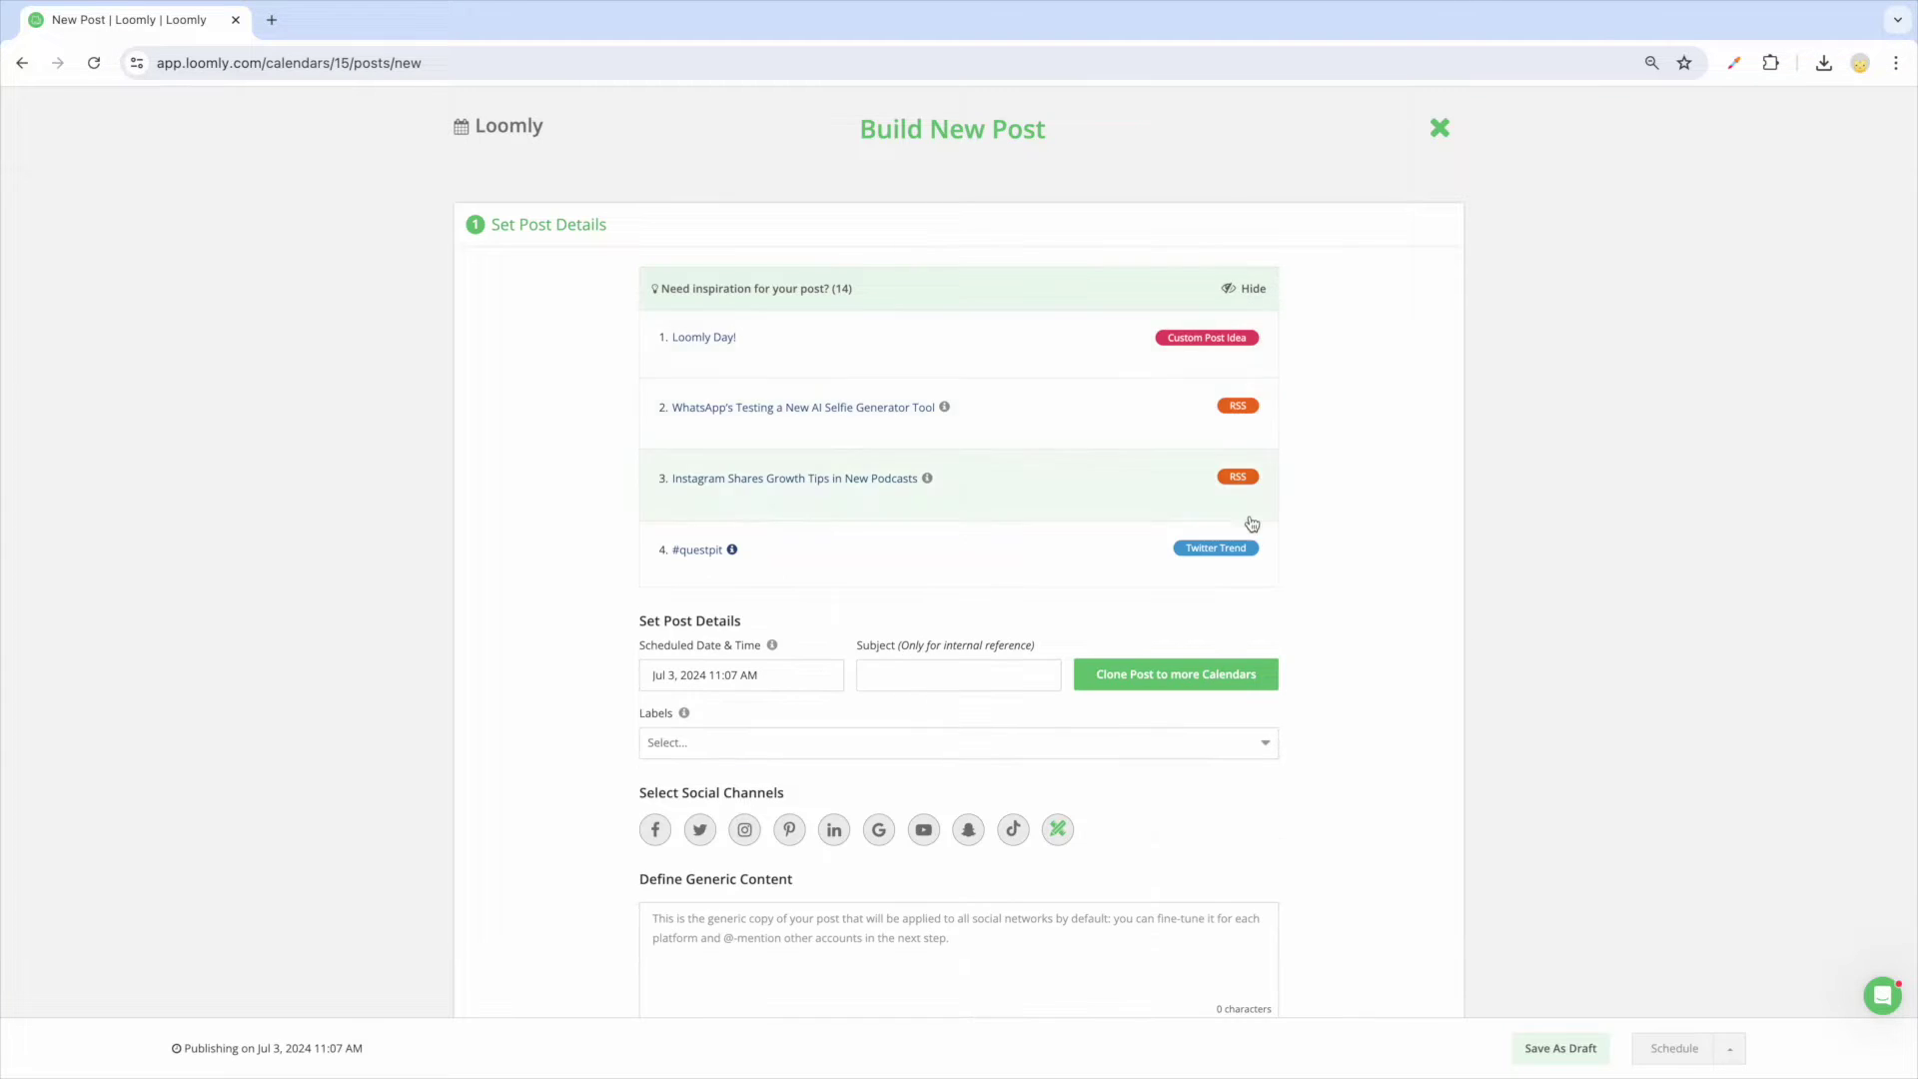
{"action": "scroll", "coordinate": [1264, 568], "scroll_direction": "down", "scroll_amount": 1}
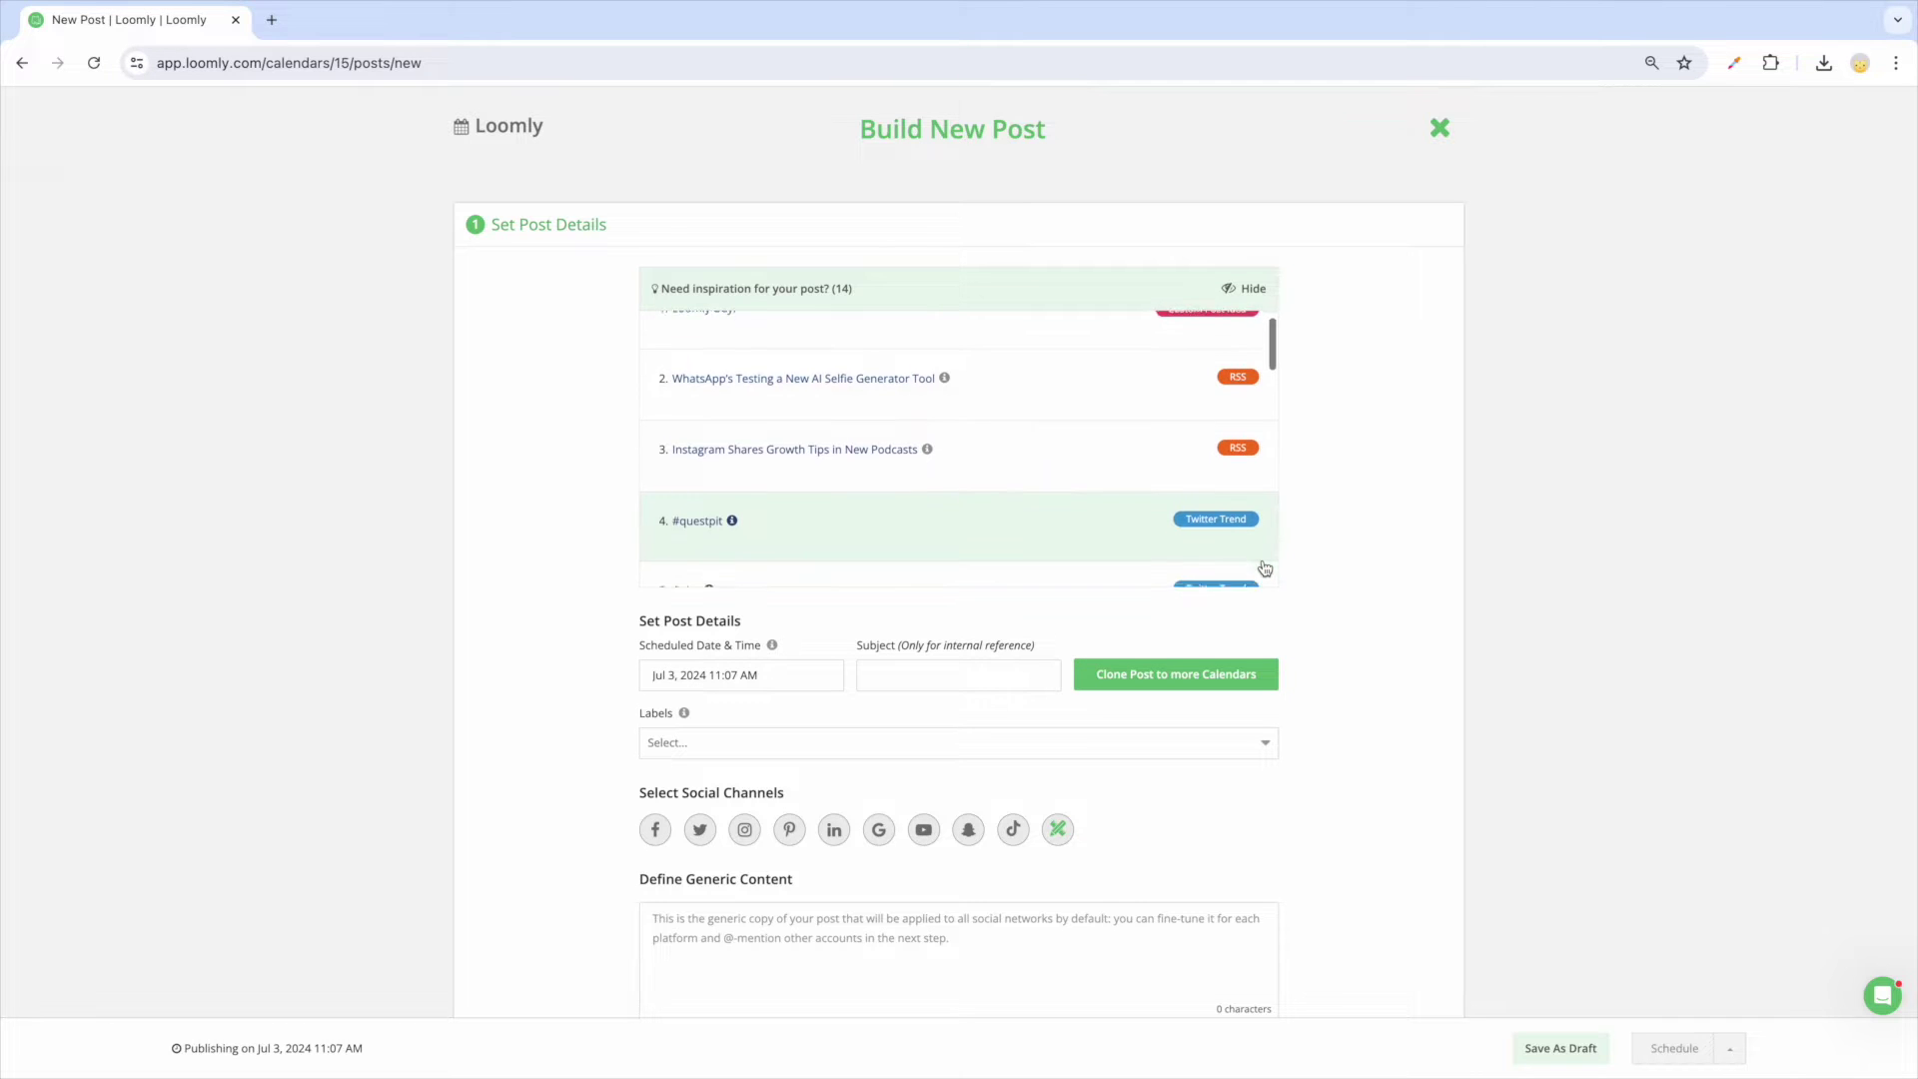
{"action": "scroll", "coordinate": [1264, 569], "scroll_direction": "down", "scroll_amount": 3}
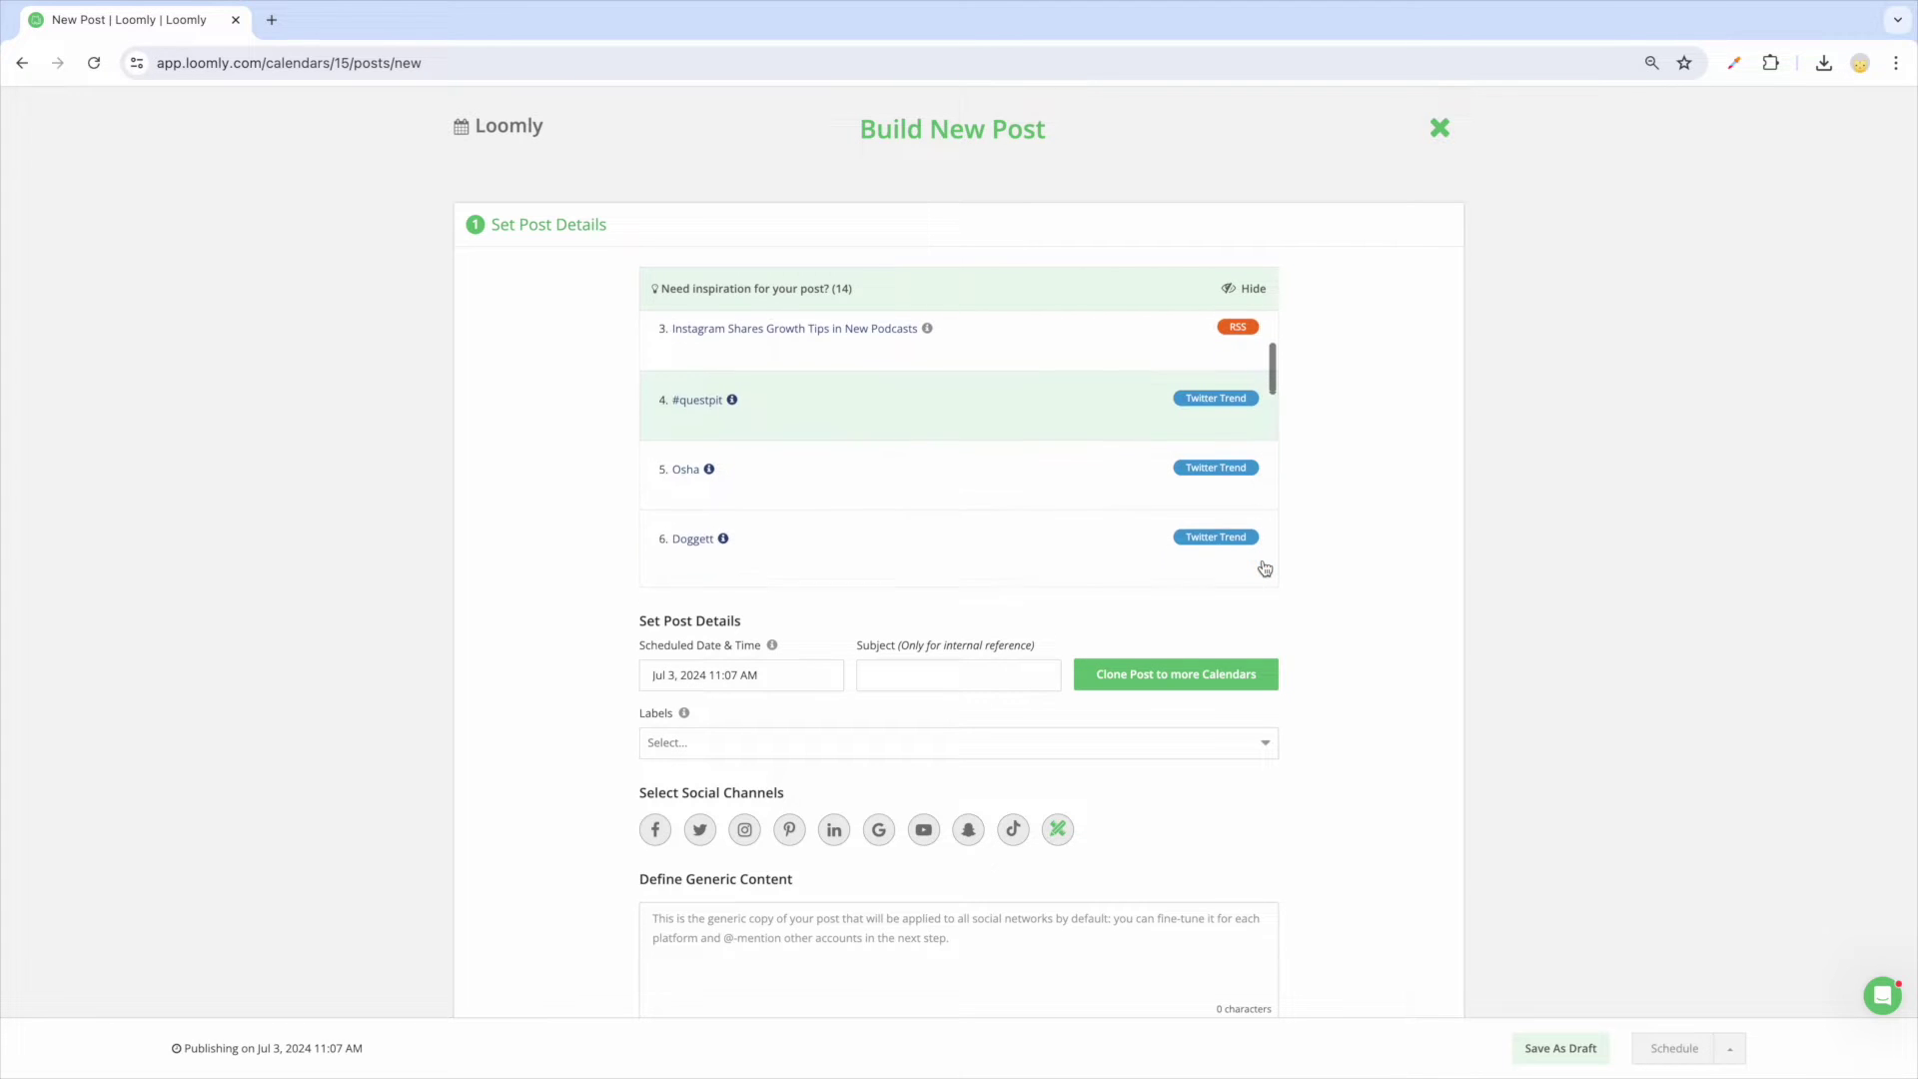
{"action": "scroll", "coordinate": [1265, 568], "scroll_direction": "down", "scroll_amount": 3}
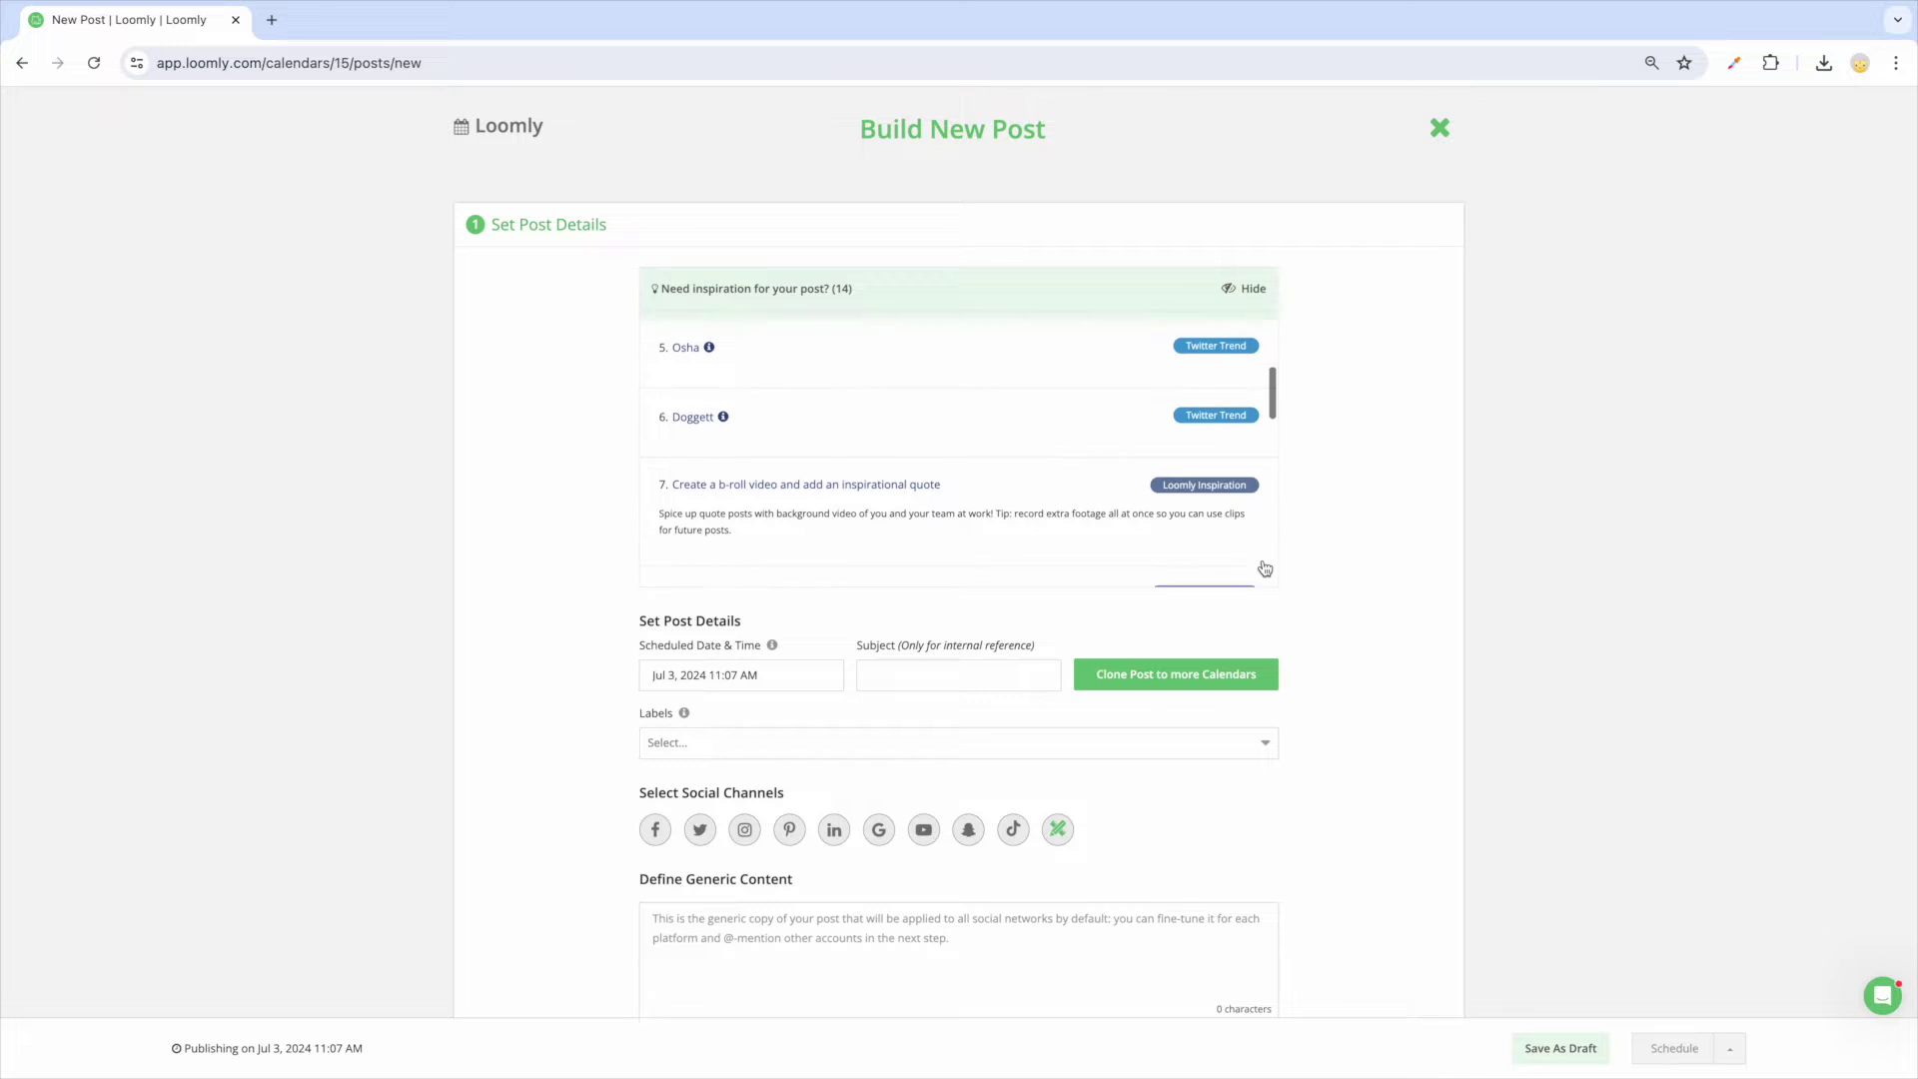
{"action": "scroll", "coordinate": [1264, 568], "scroll_direction": "down", "scroll_amount": 3}
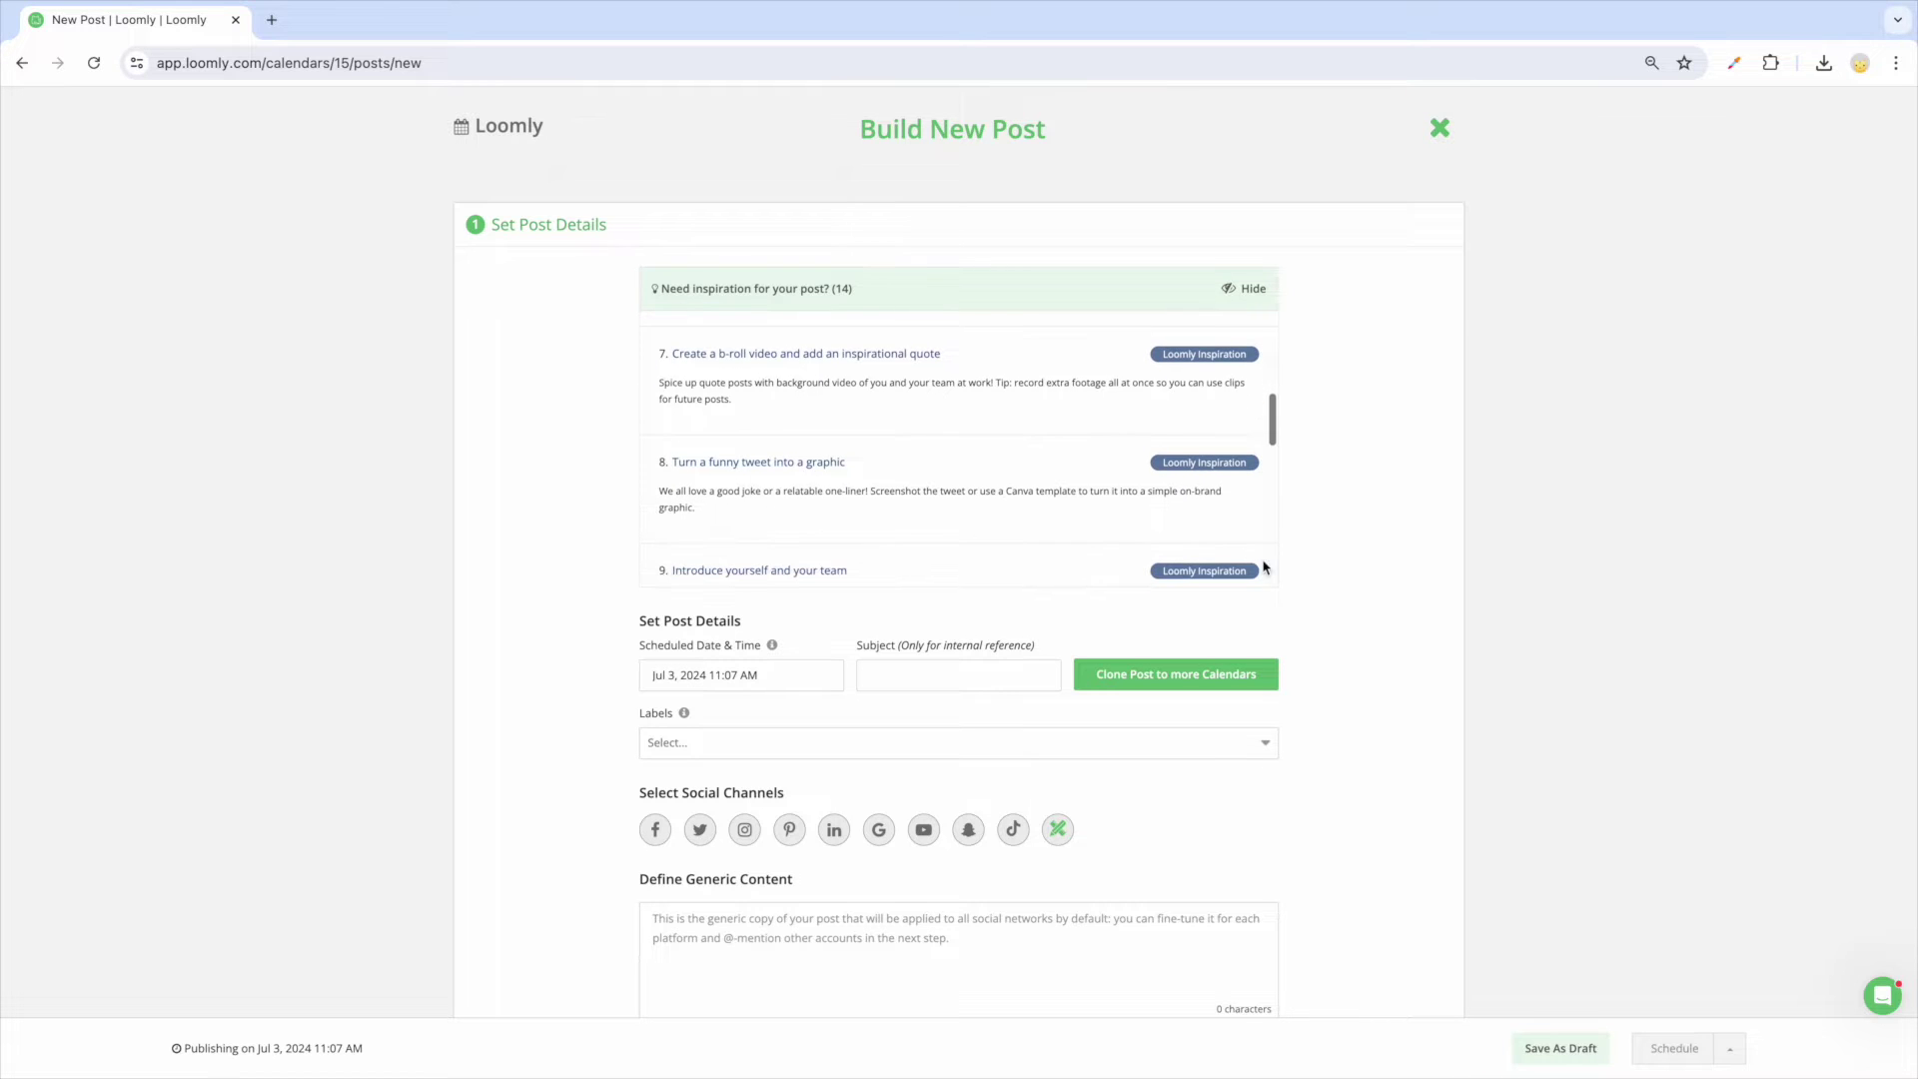
{"action": "scroll", "coordinate": [1263, 568], "scroll_direction": "down", "scroll_amount": 2}
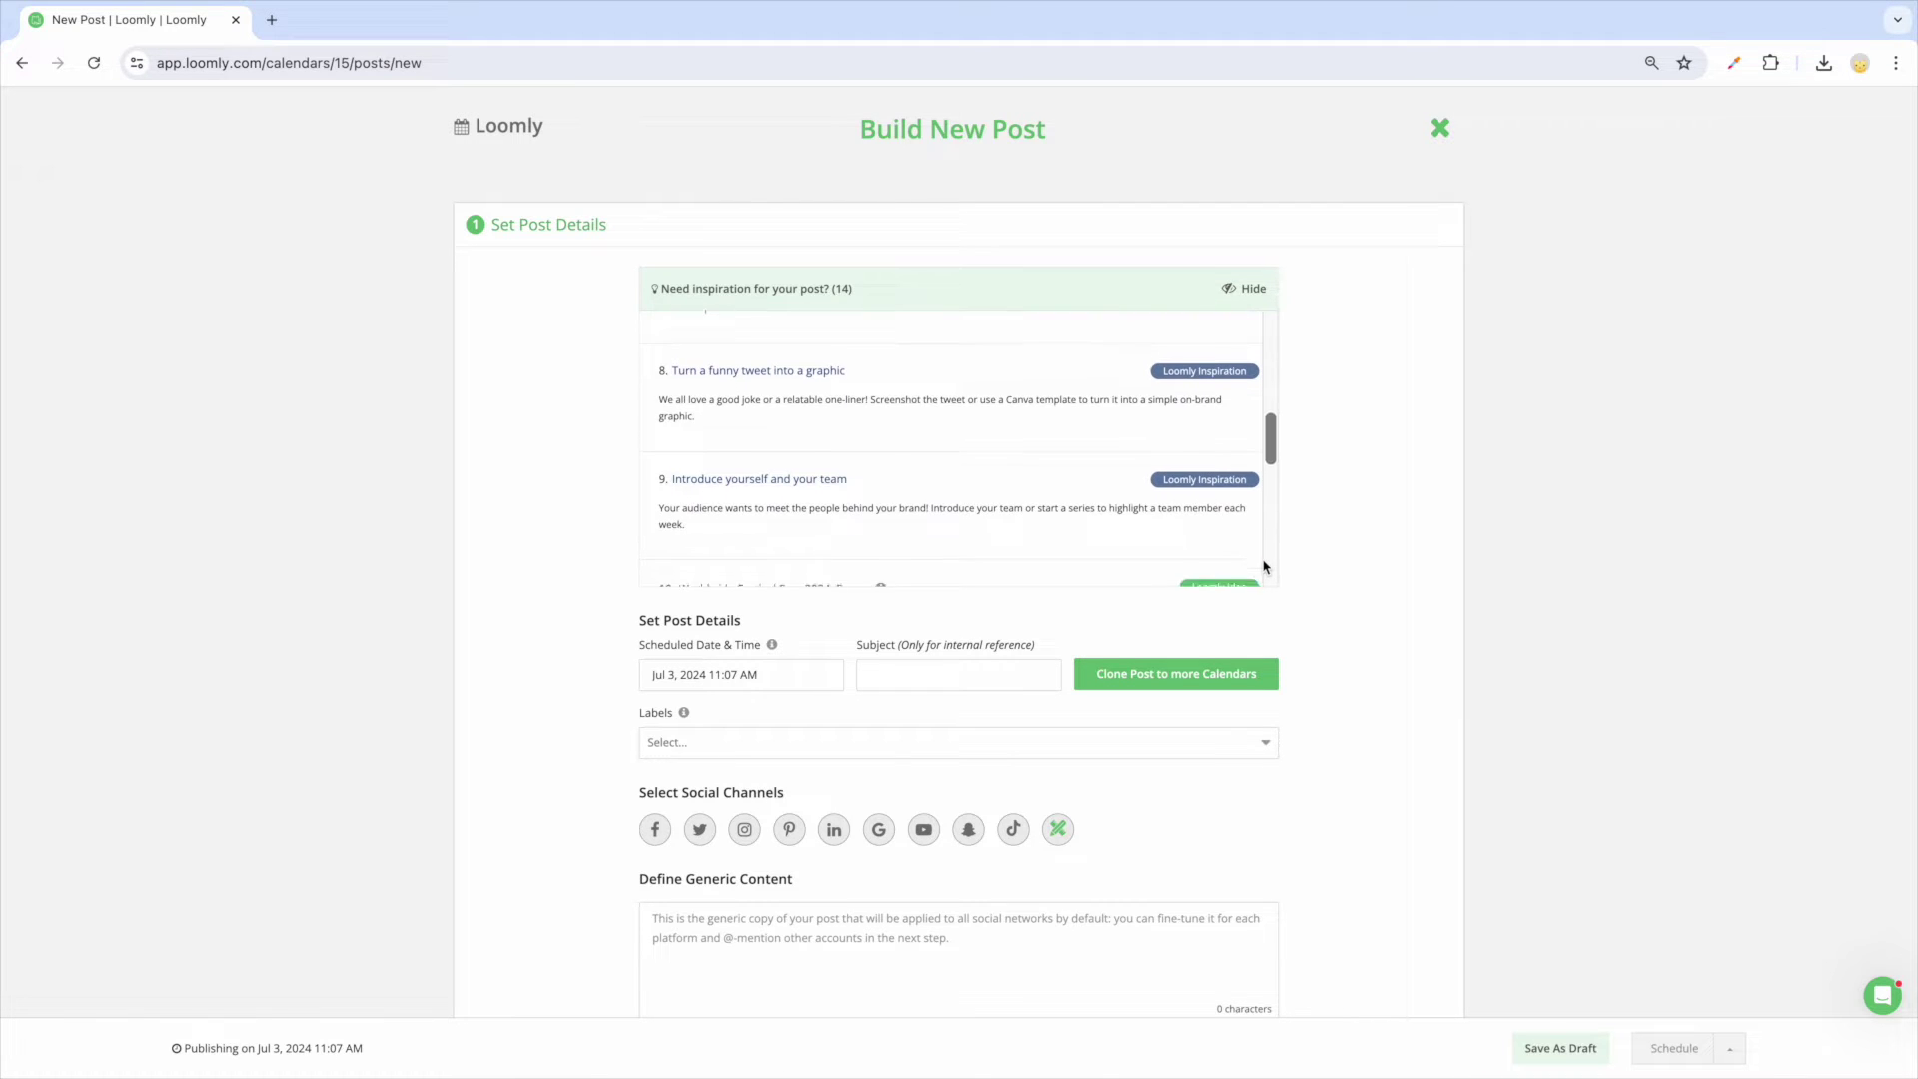
{"action": "scroll", "coordinate": [1264, 567], "scroll_direction": "down", "scroll_amount": 3}
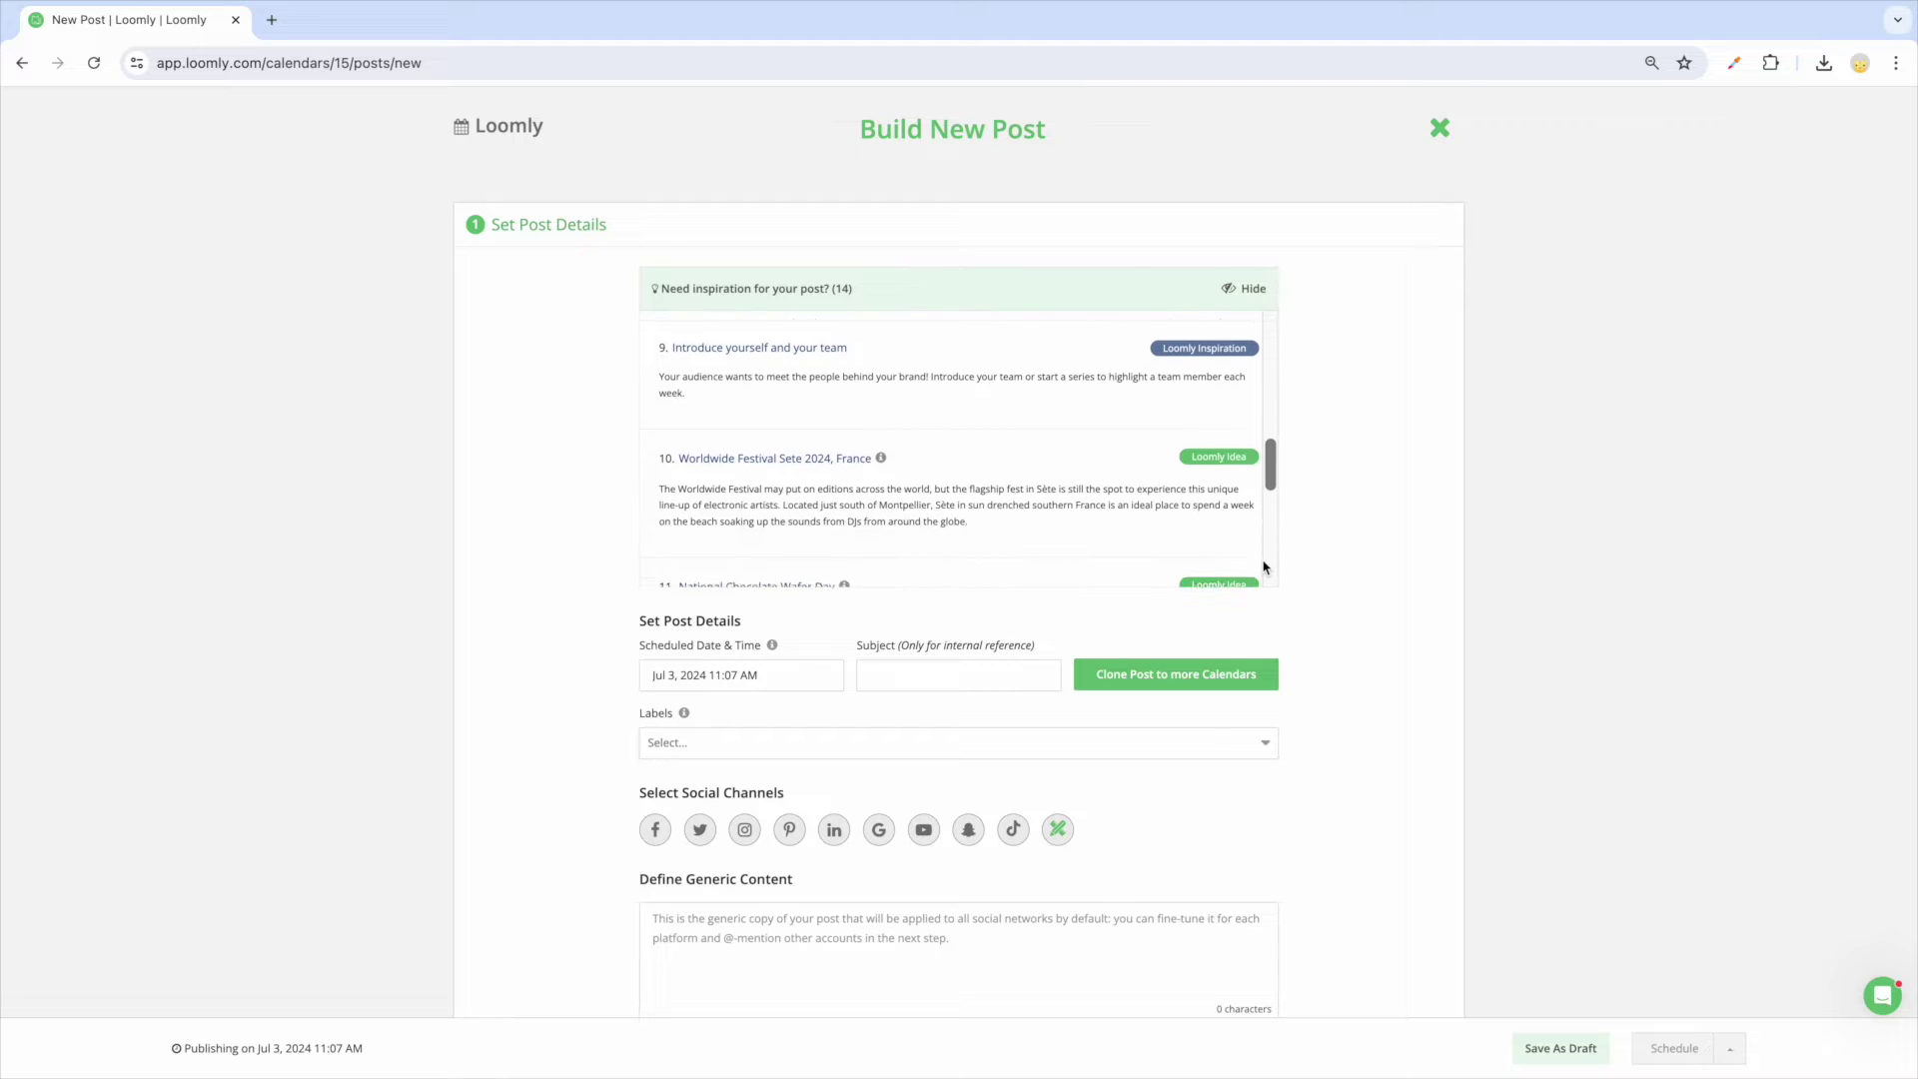
{"action": "scroll", "coordinate": [1264, 568], "scroll_direction": "down", "scroll_amount": 2}
{"action": "scroll", "coordinate": [1263, 567], "scroll_direction": "up", "scroll_amount": 1}
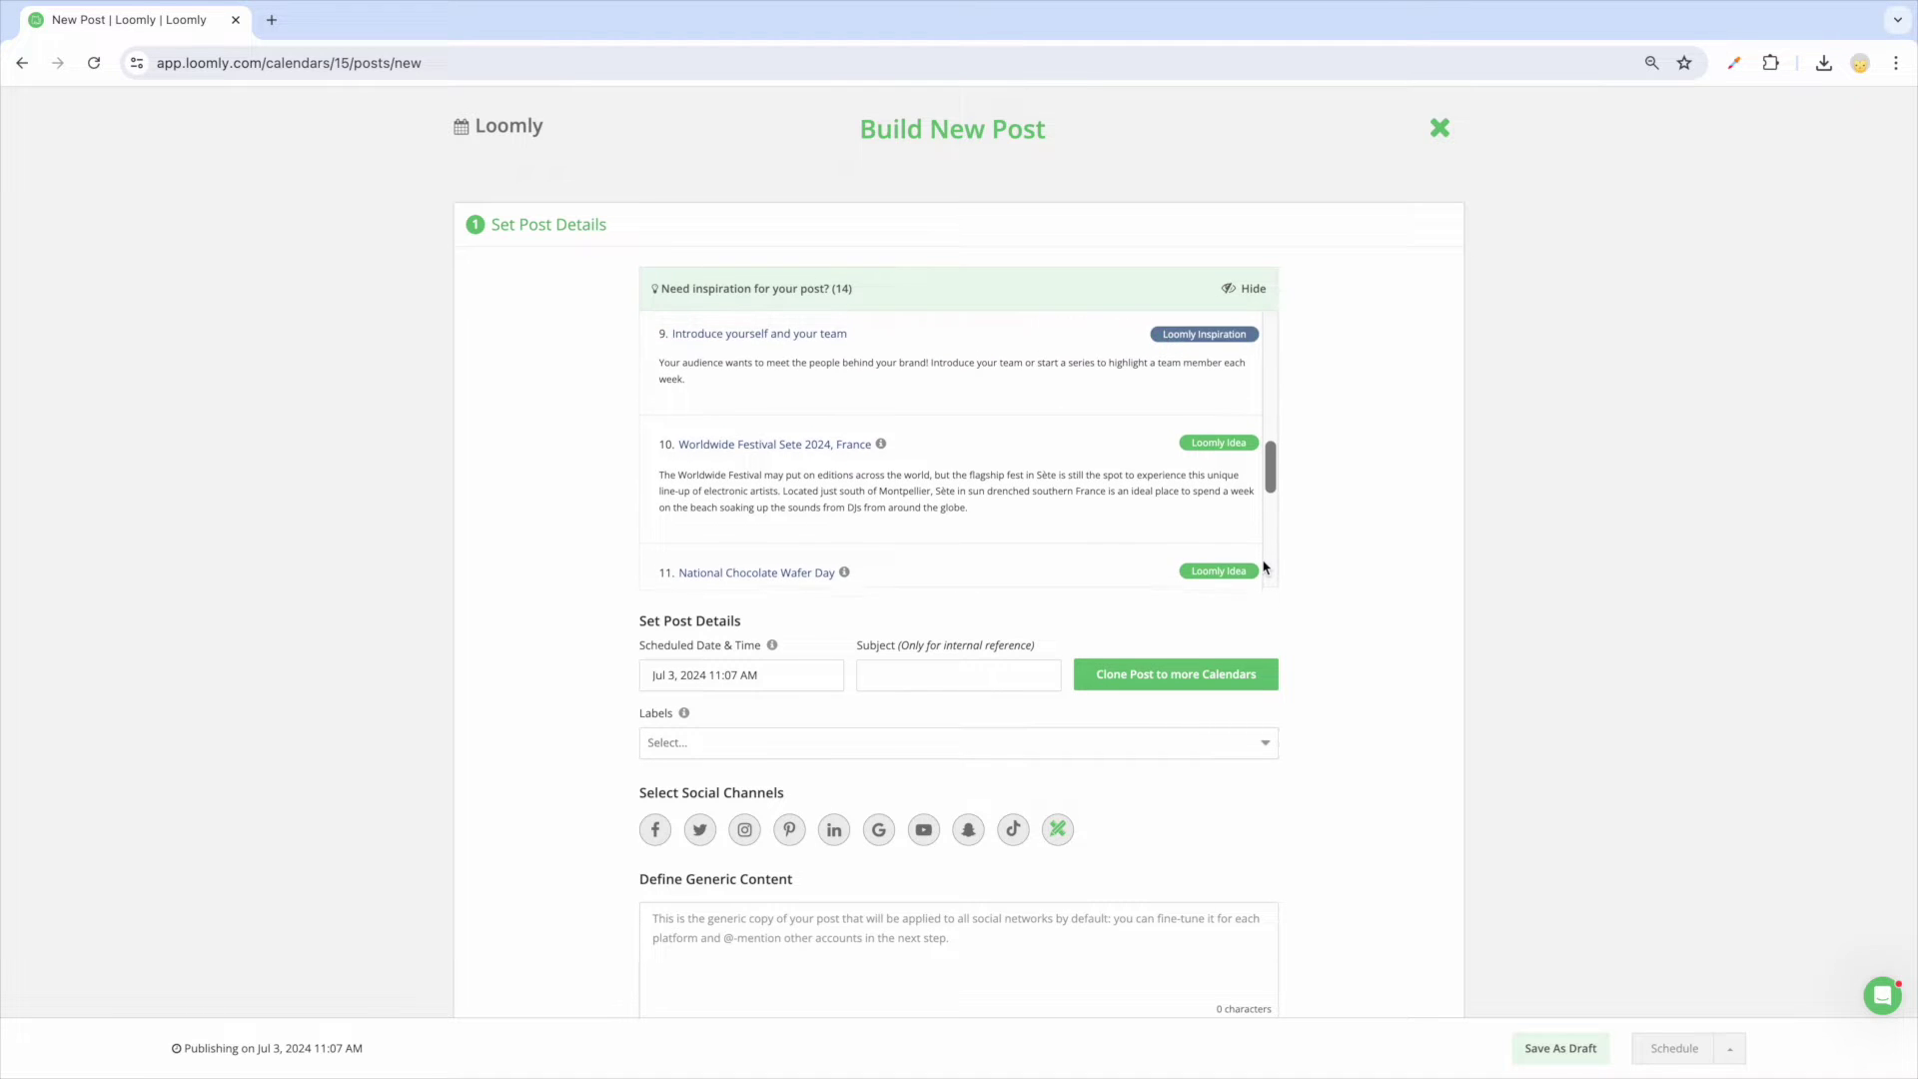
{"action": "scroll", "coordinate": [1263, 568], "scroll_direction": "up", "scroll_amount": 3}
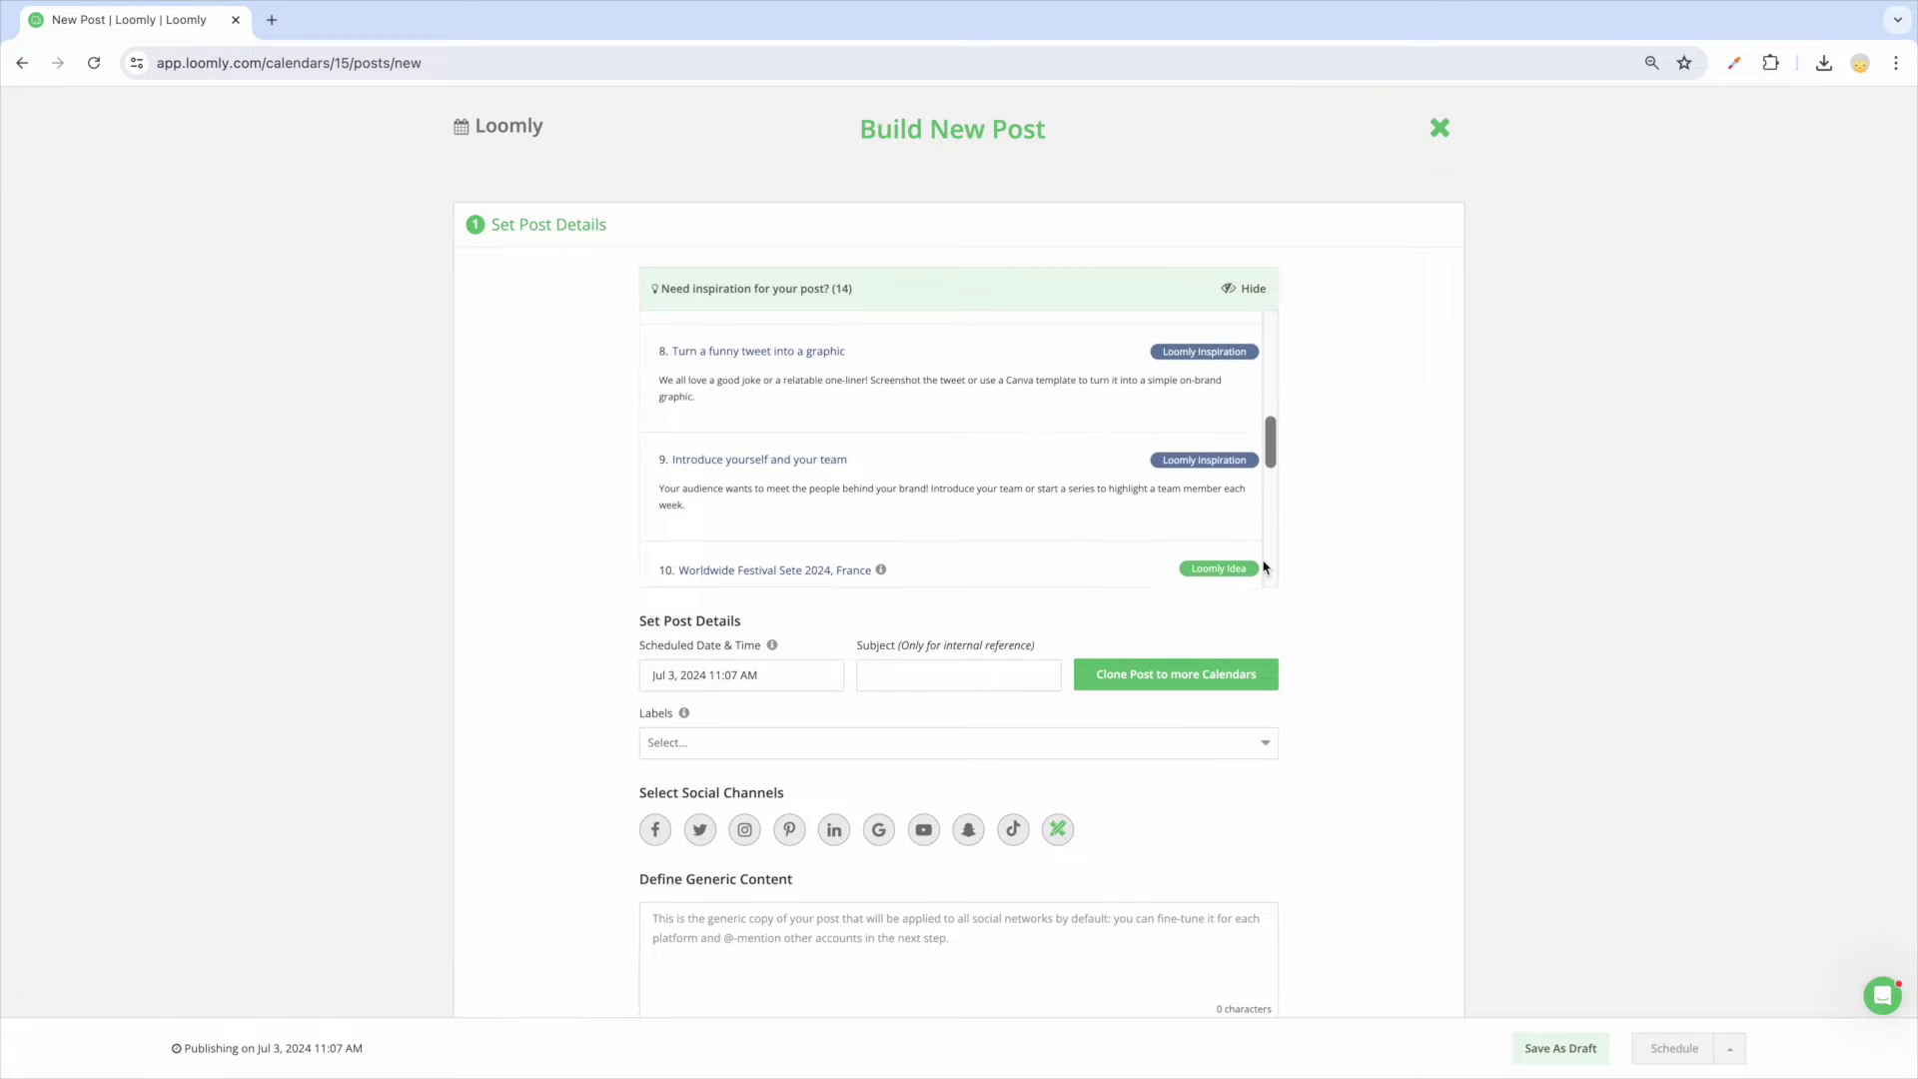
{"action": "scroll", "coordinate": [1264, 567], "scroll_direction": "up", "scroll_amount": 3}
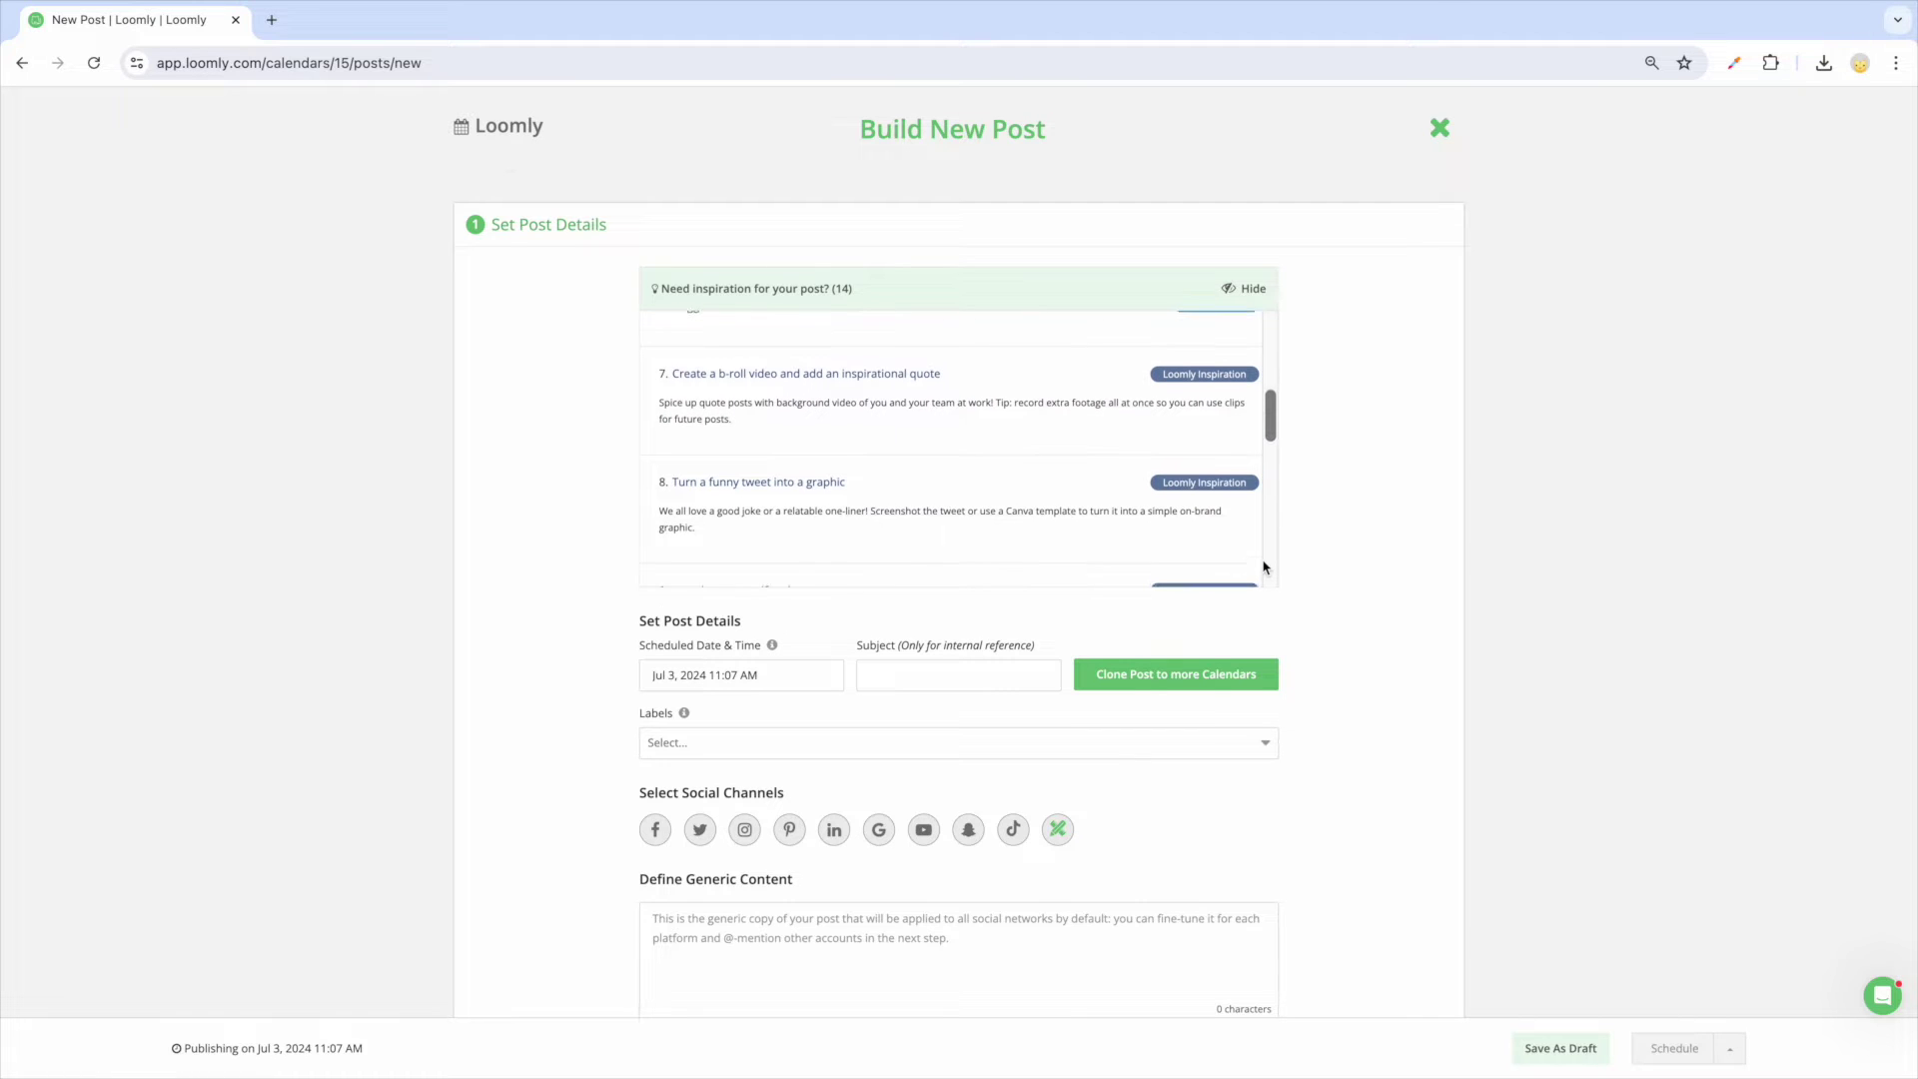
{"action": "scroll", "coordinate": [1264, 567], "scroll_direction": "up", "scroll_amount": 3}
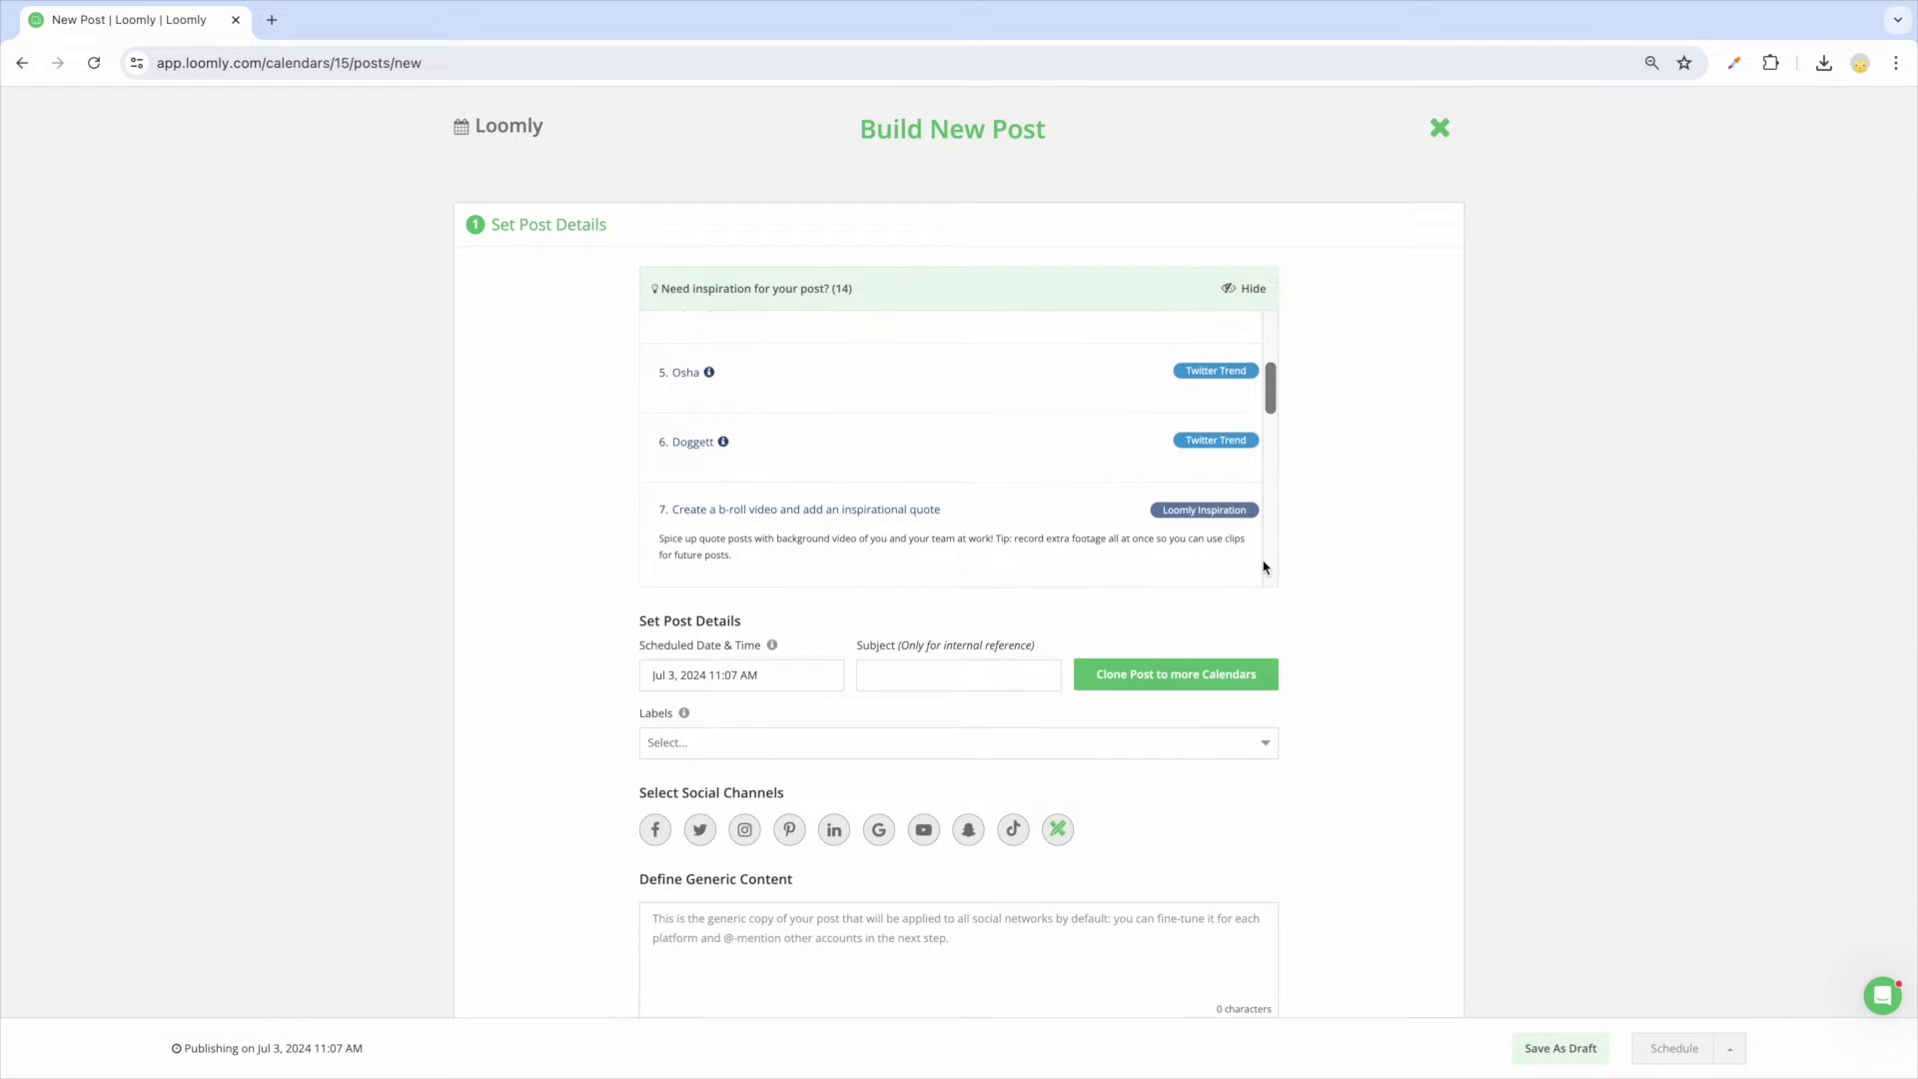
{"action": "scroll", "coordinate": [1264, 568], "scroll_direction": "up", "scroll_amount": 1}
{"action": "scroll", "coordinate": [1269, 579], "scroll_direction": "up", "scroll_amount": 3}
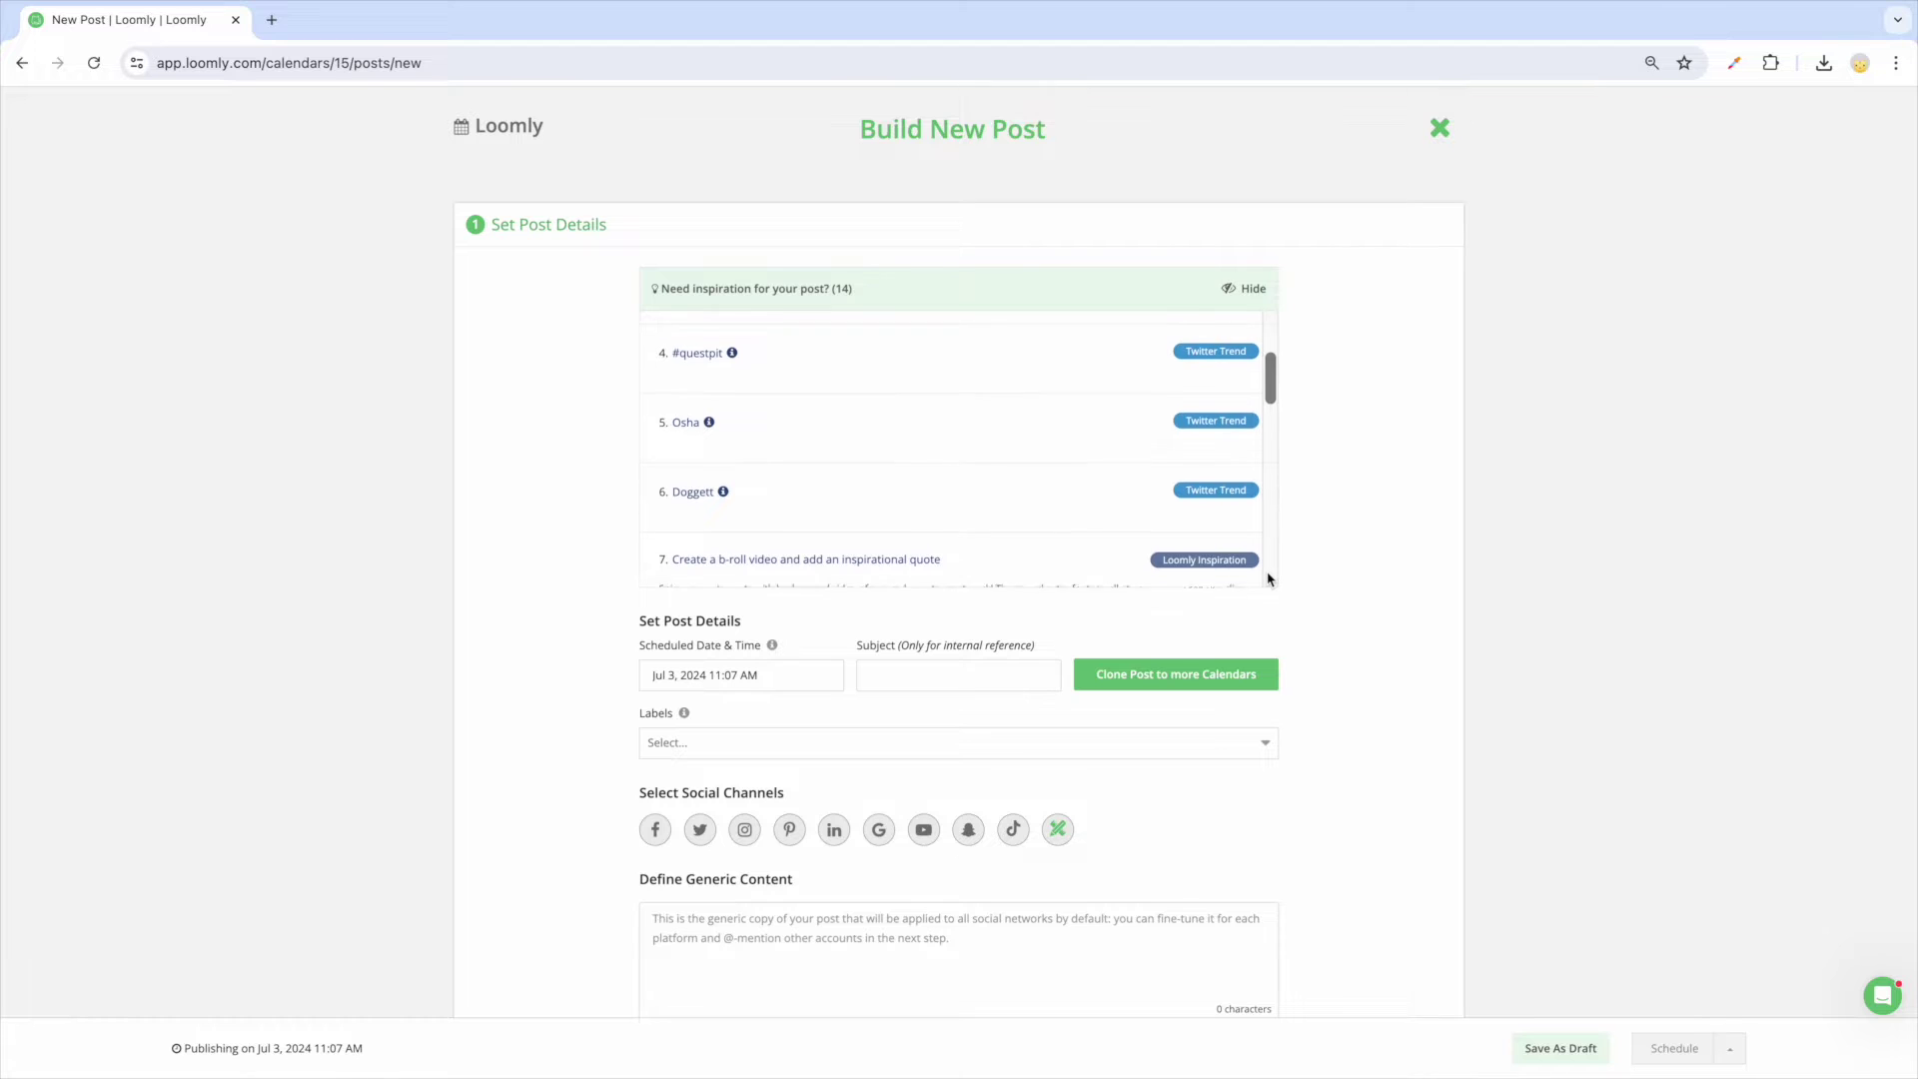
{"action": "scroll", "coordinate": [1268, 579], "scroll_direction": "up", "scroll_amount": 2}
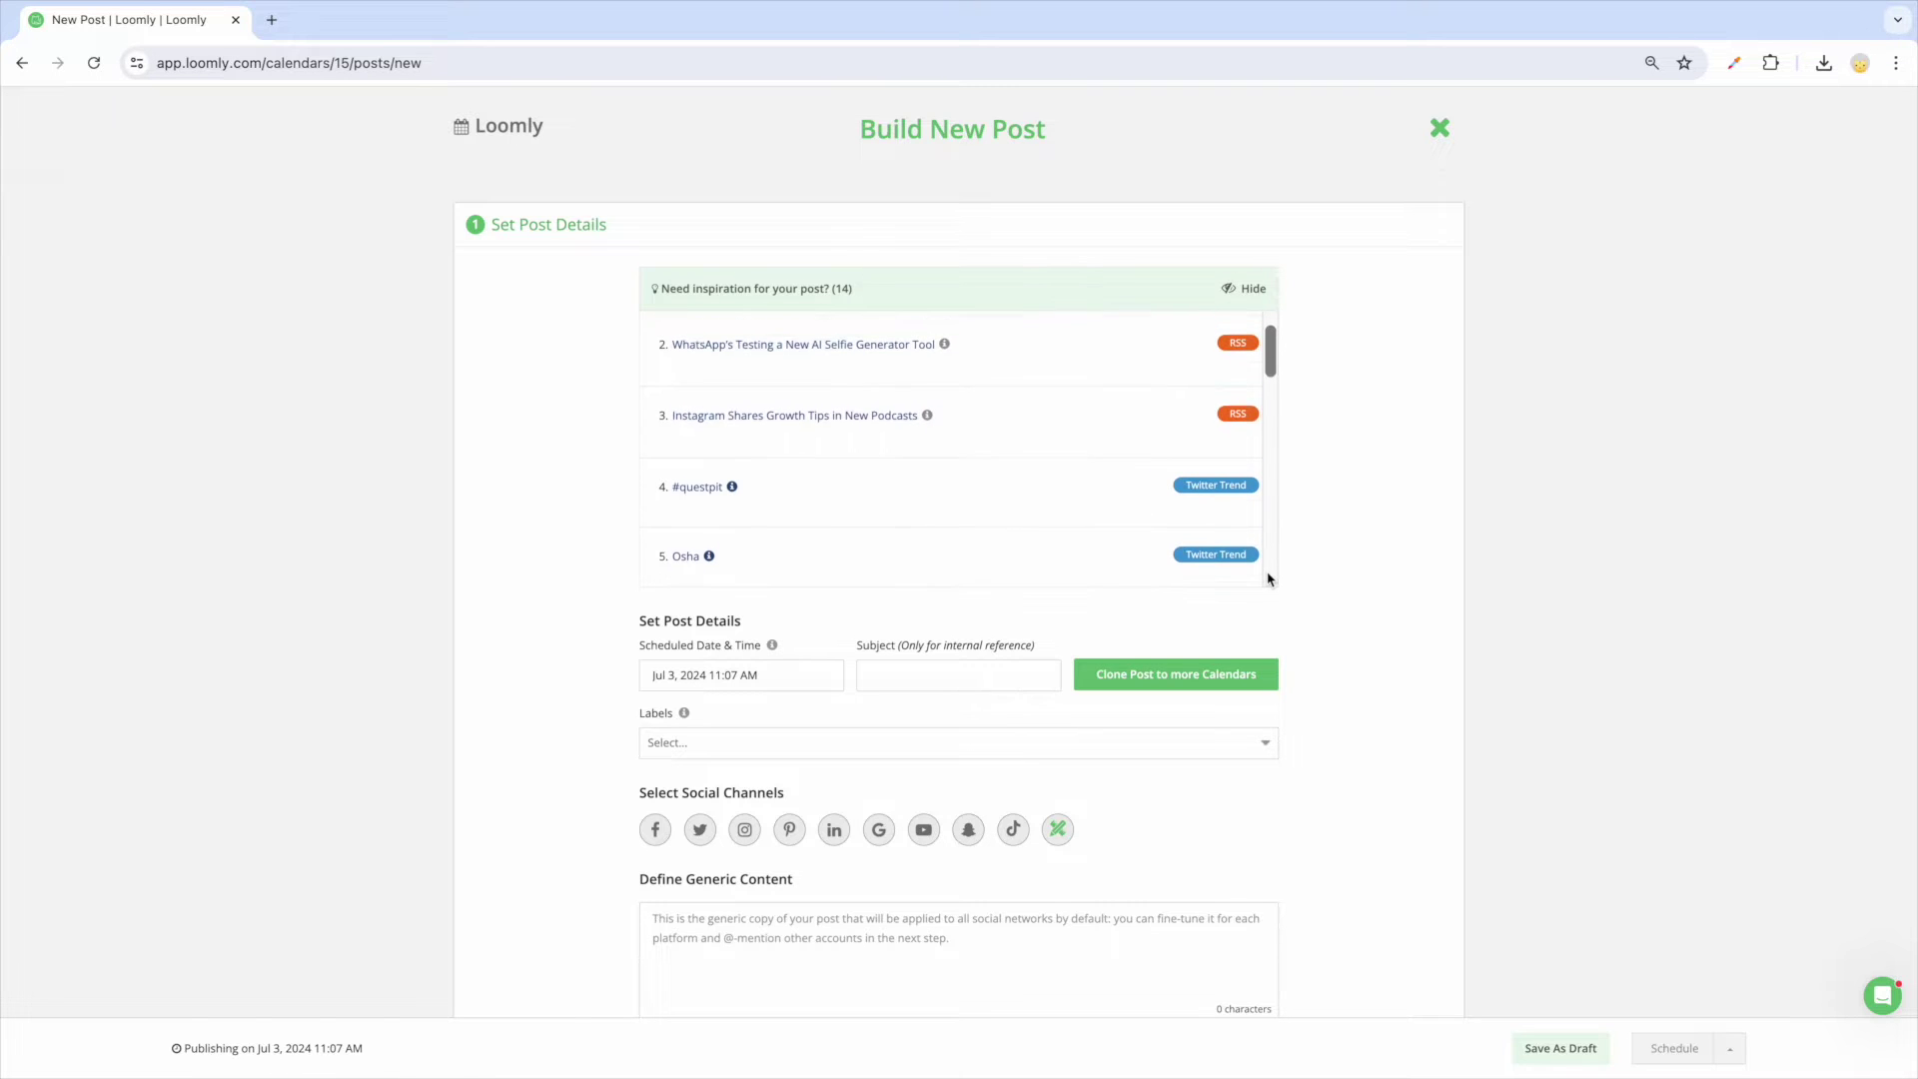
{"action": "scroll", "coordinate": [1272, 590], "scroll_direction": "up", "scroll_amount": 1}
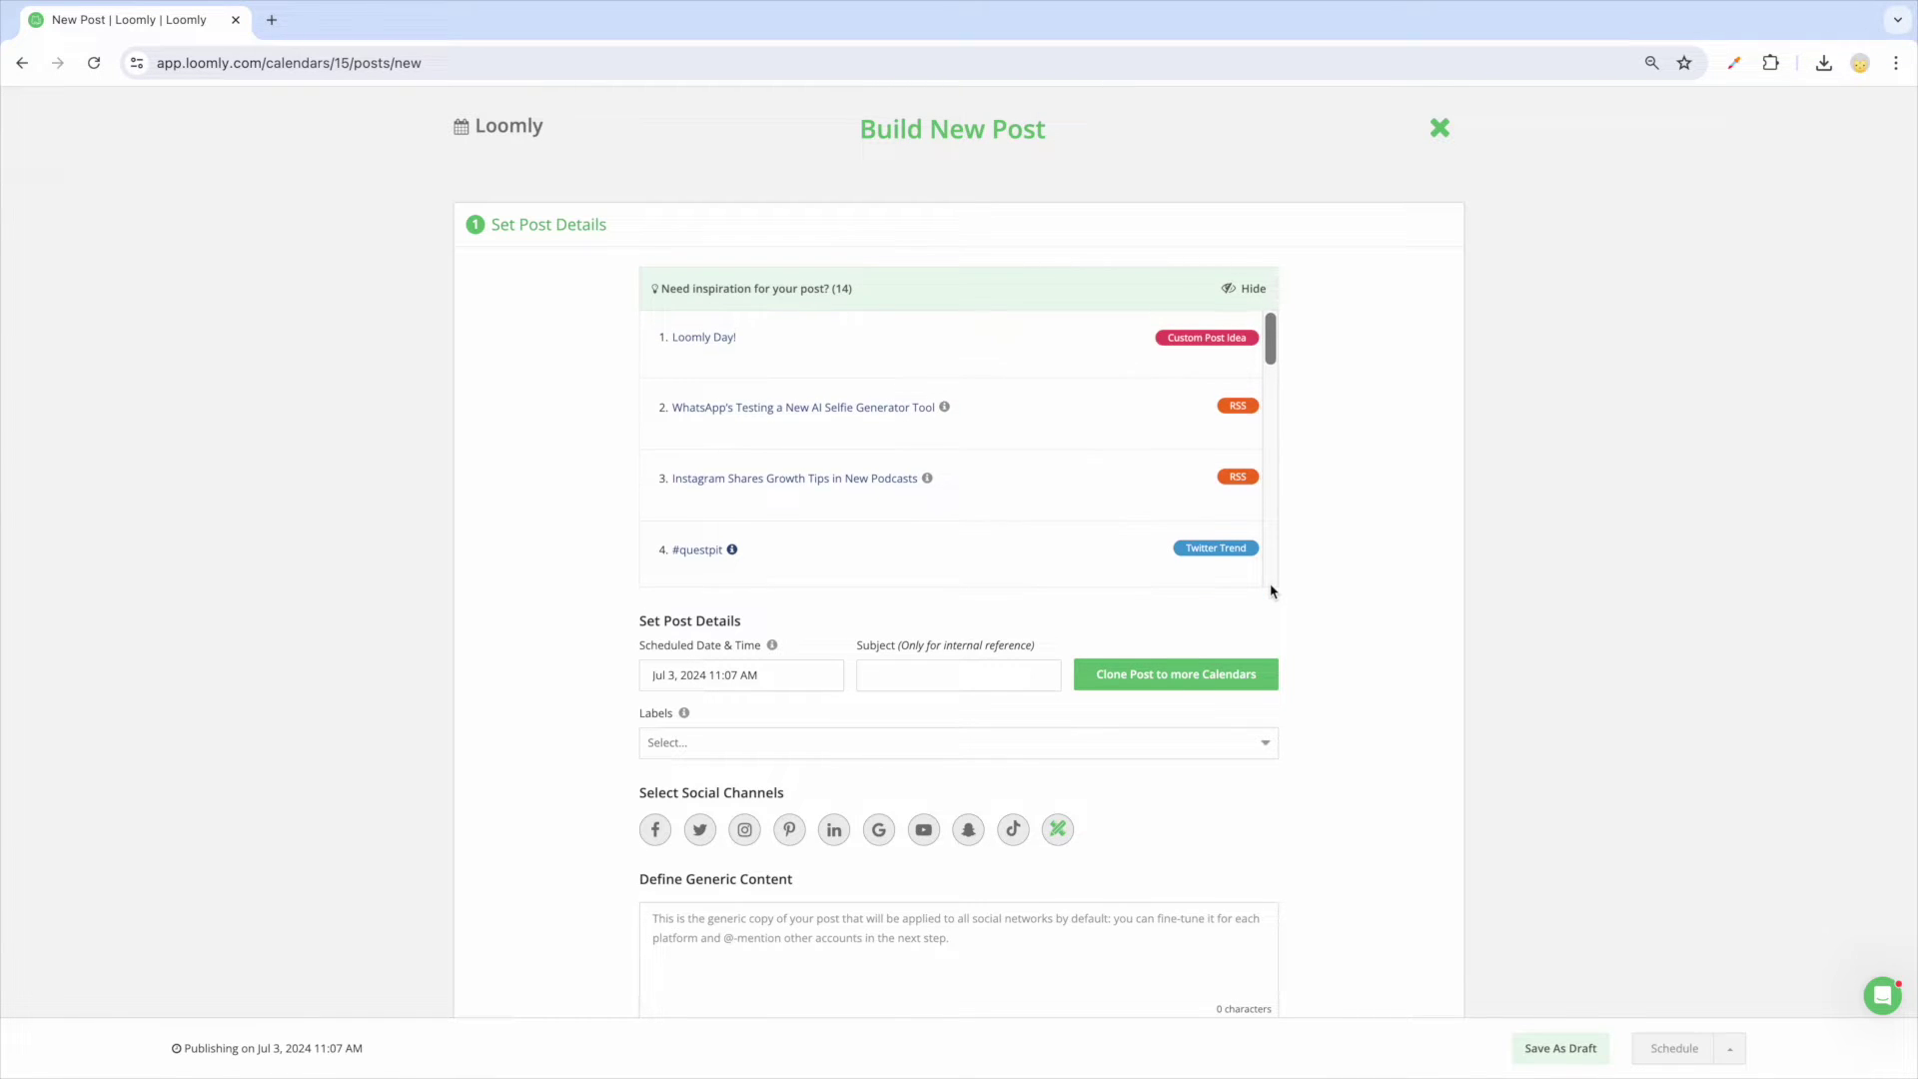
Hide the inspiration ideas and reschedule the post to the Thu, Jul 4 11:07 AM slot.
{"action": "left_click", "coordinate": [1249, 289]}
{"action": "left_click", "coordinate": [787, 399]}
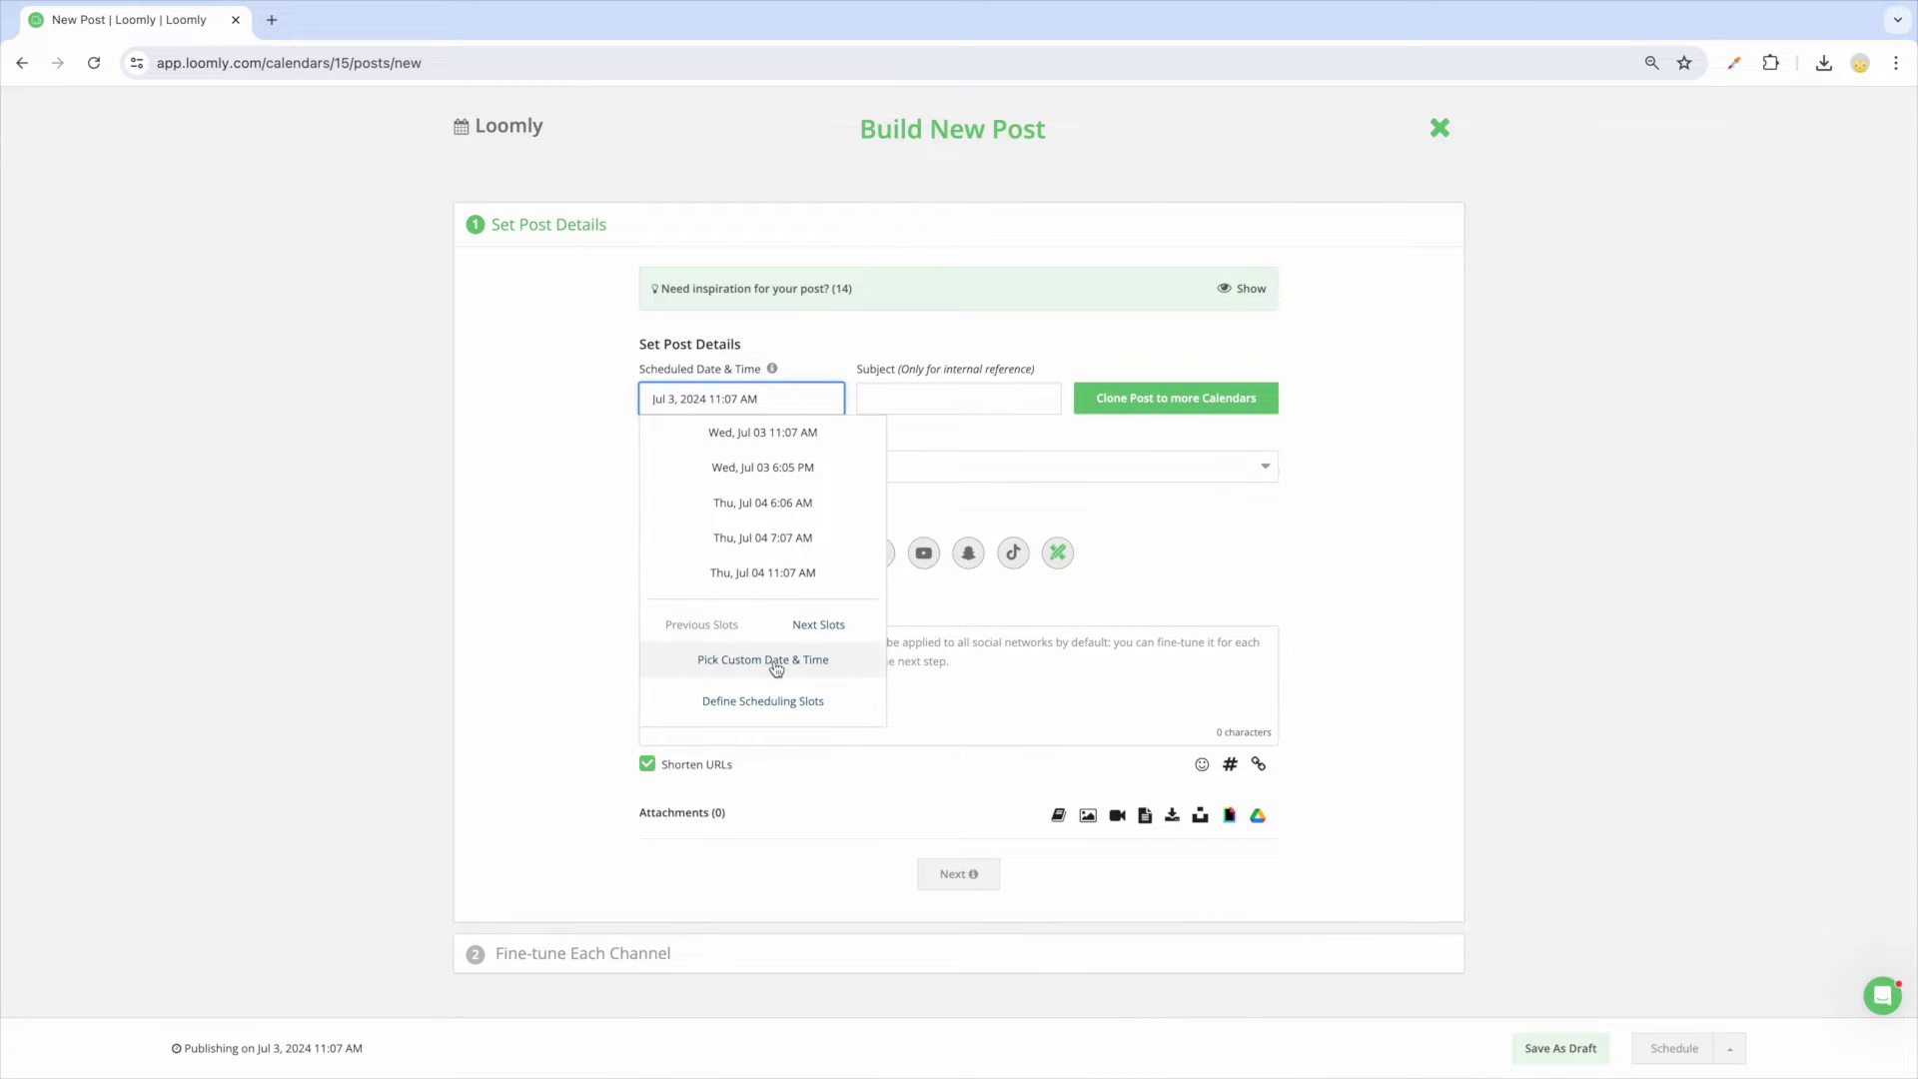
{"action": "left_click", "coordinate": [777, 664]}
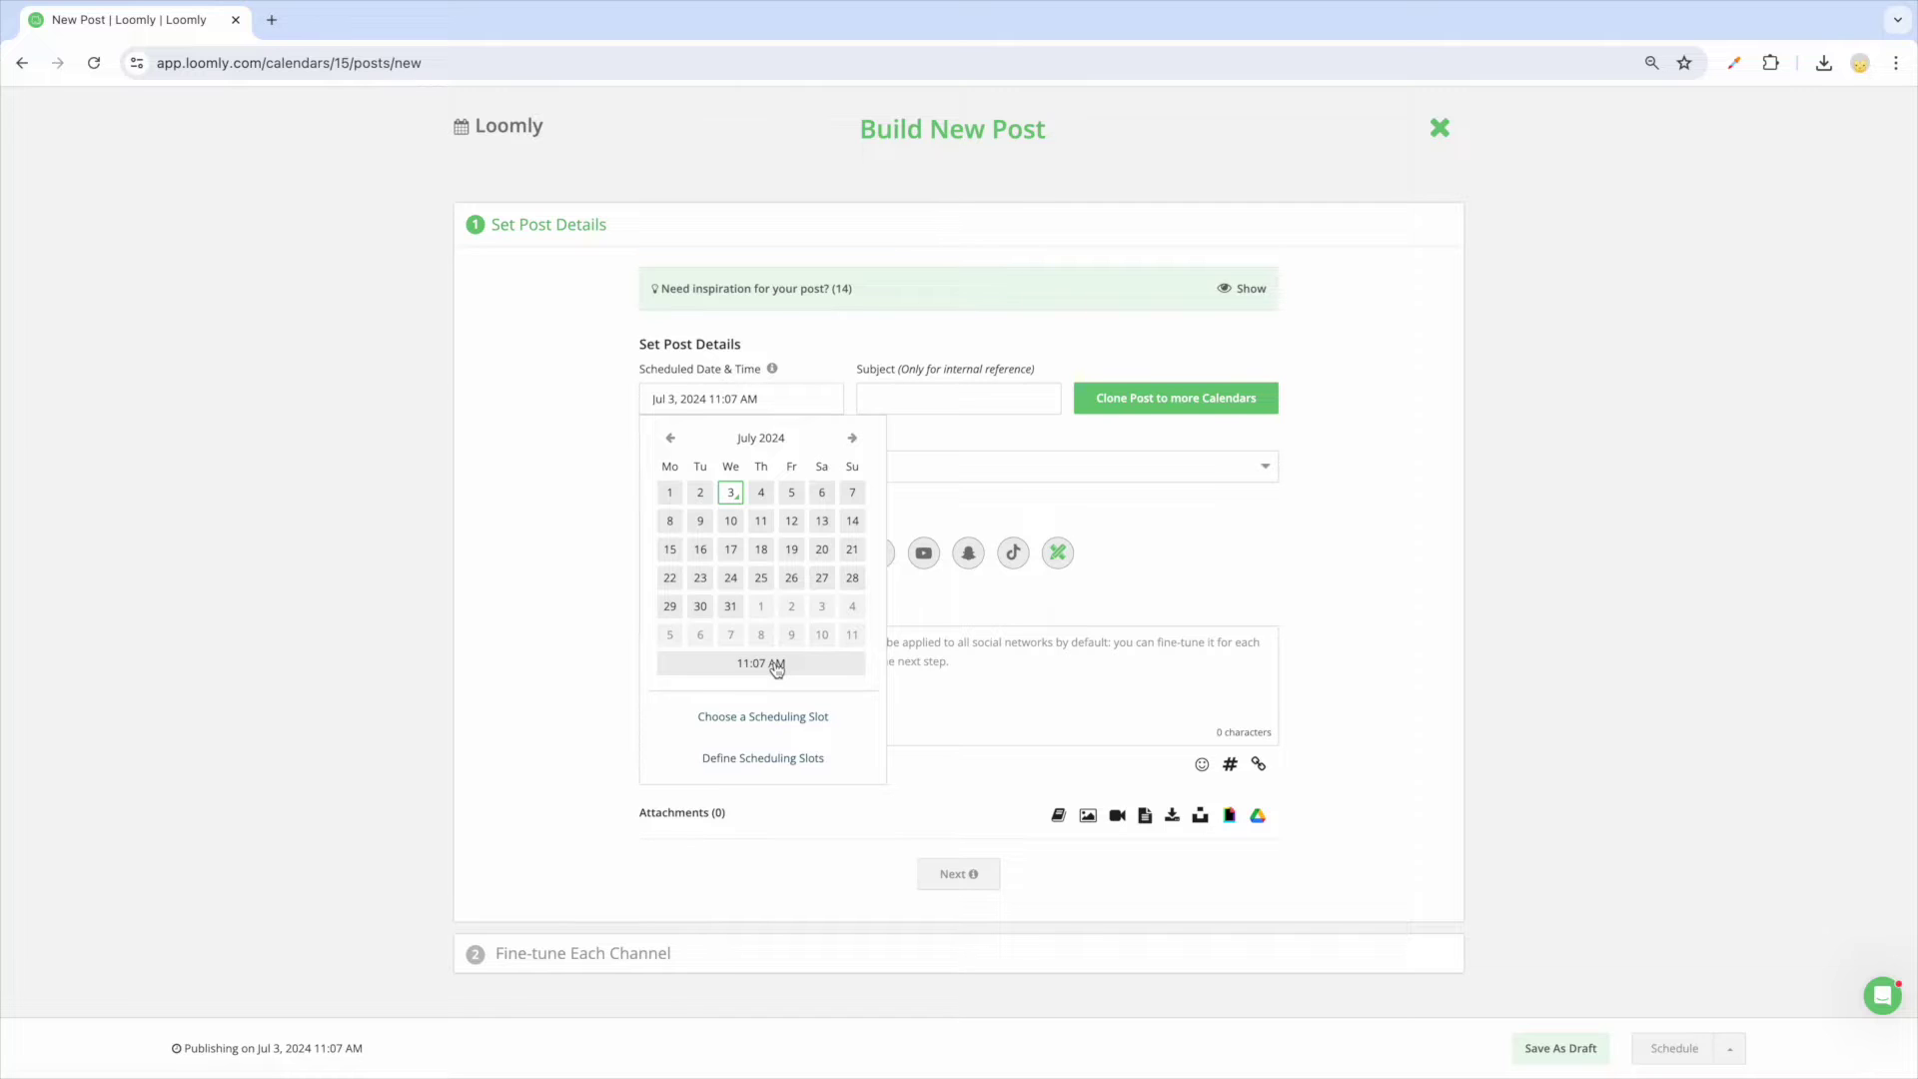
{"action": "left_click", "coordinate": [781, 729]}
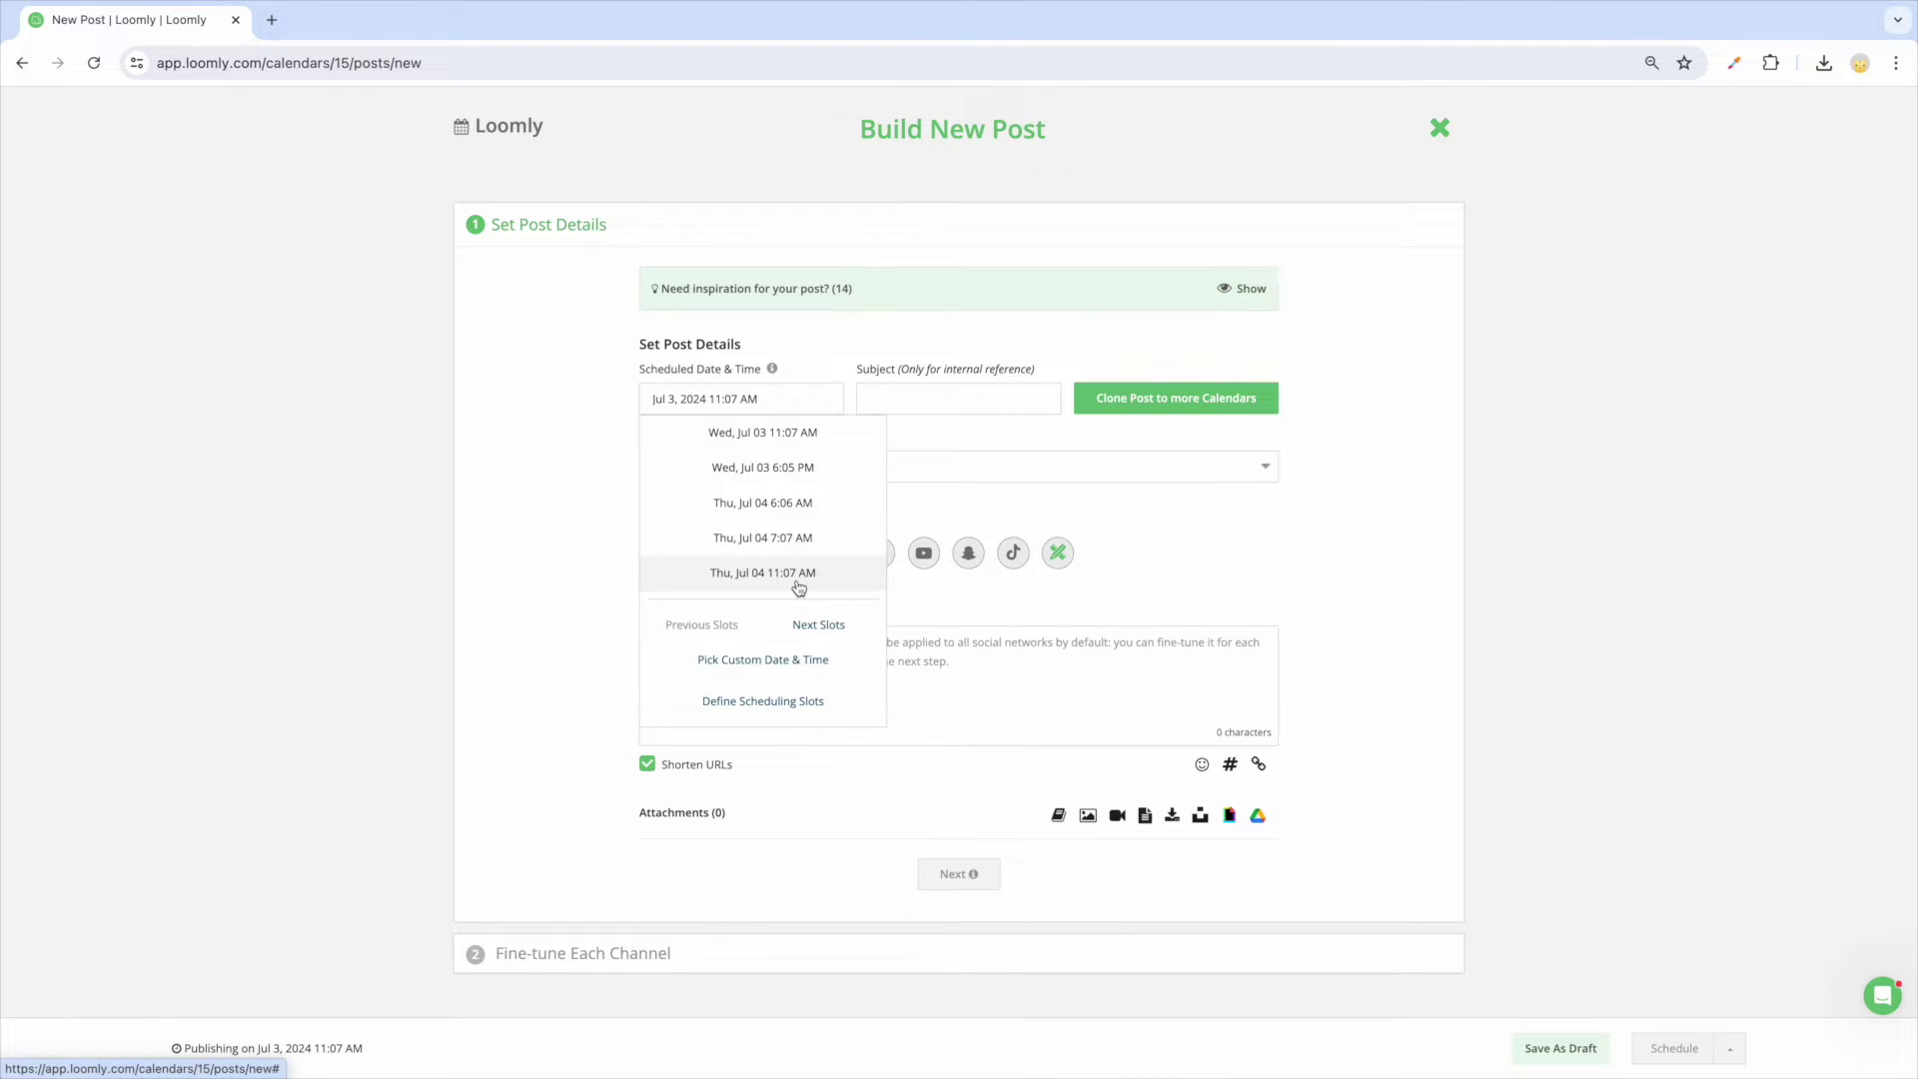
{"action": "left_click", "coordinate": [799, 573]}
Set the subject to 'Cyber Monday Post 1' and apply the Educational label.
{"action": "left_click", "coordinate": [909, 400]}
{"action": "type", "text": "Cy"}
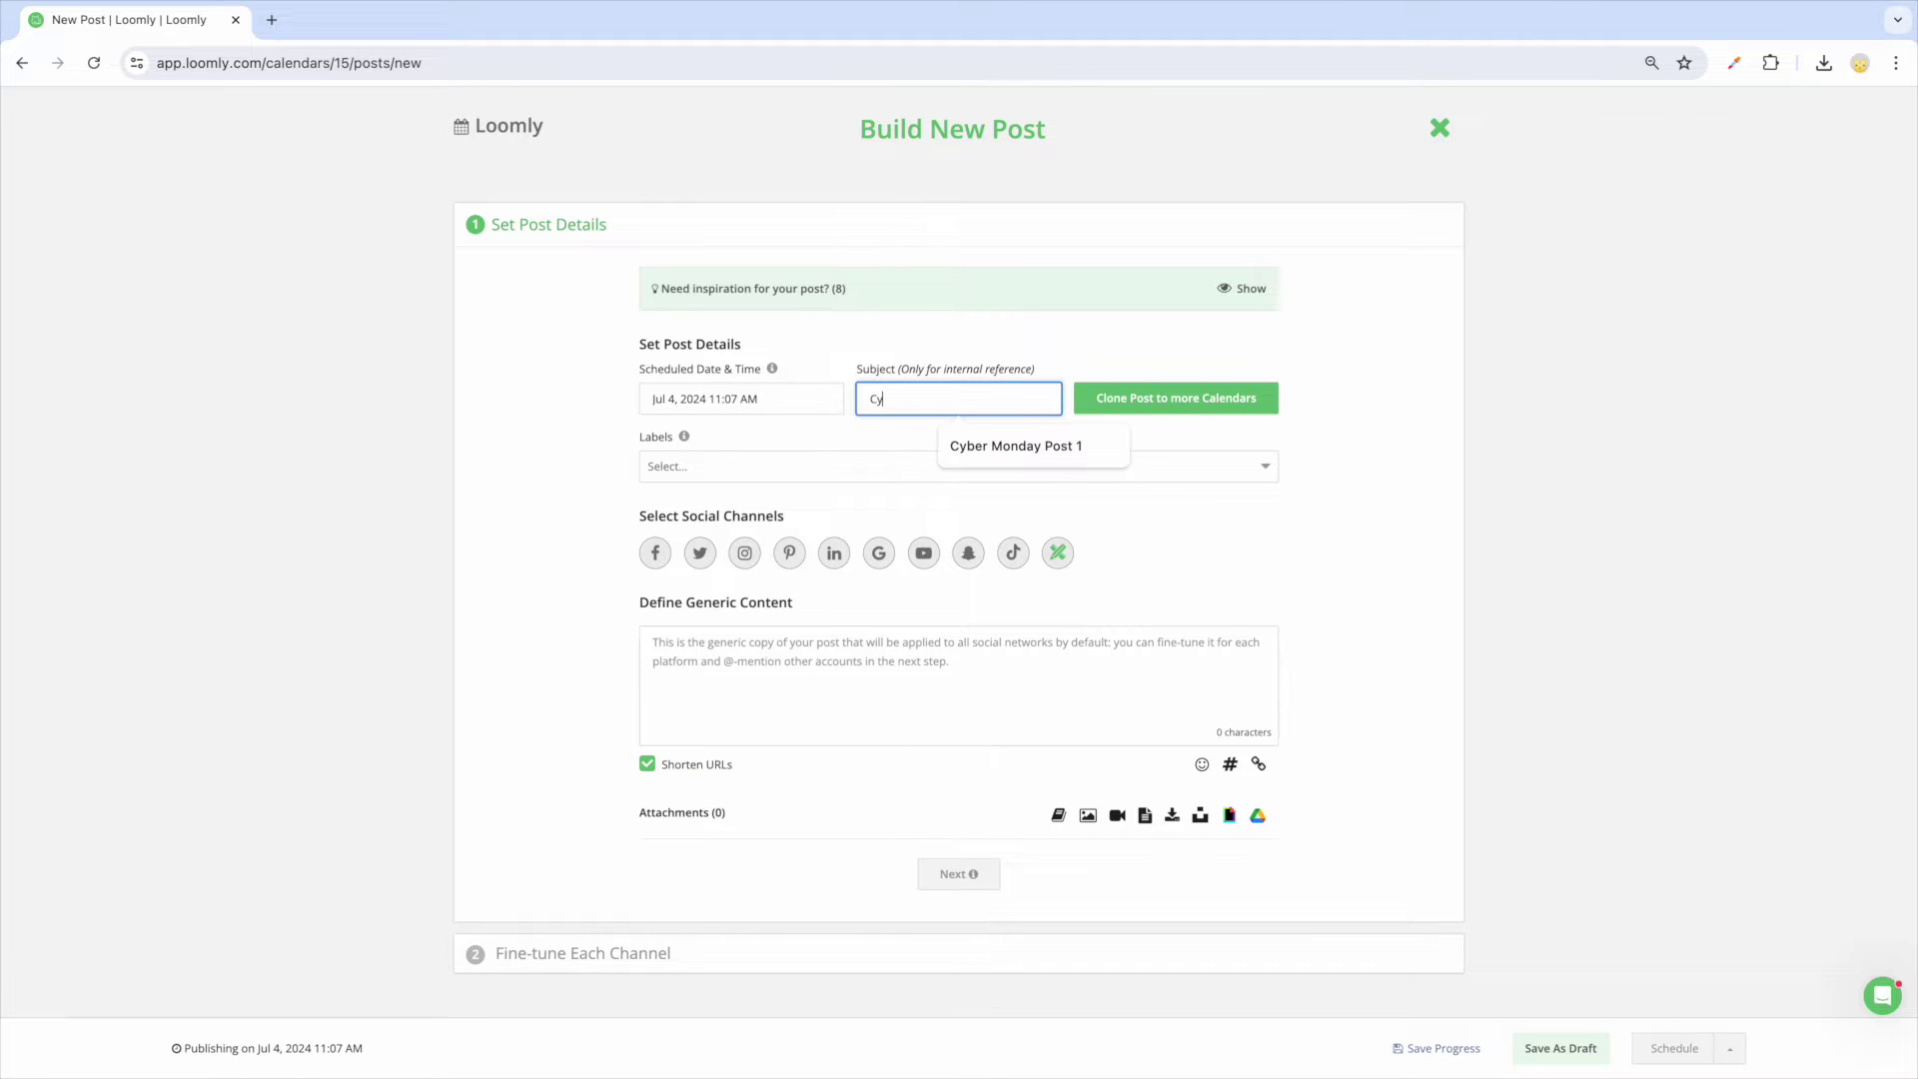
{"action": "type", "text": "ber Monday Post 1"}
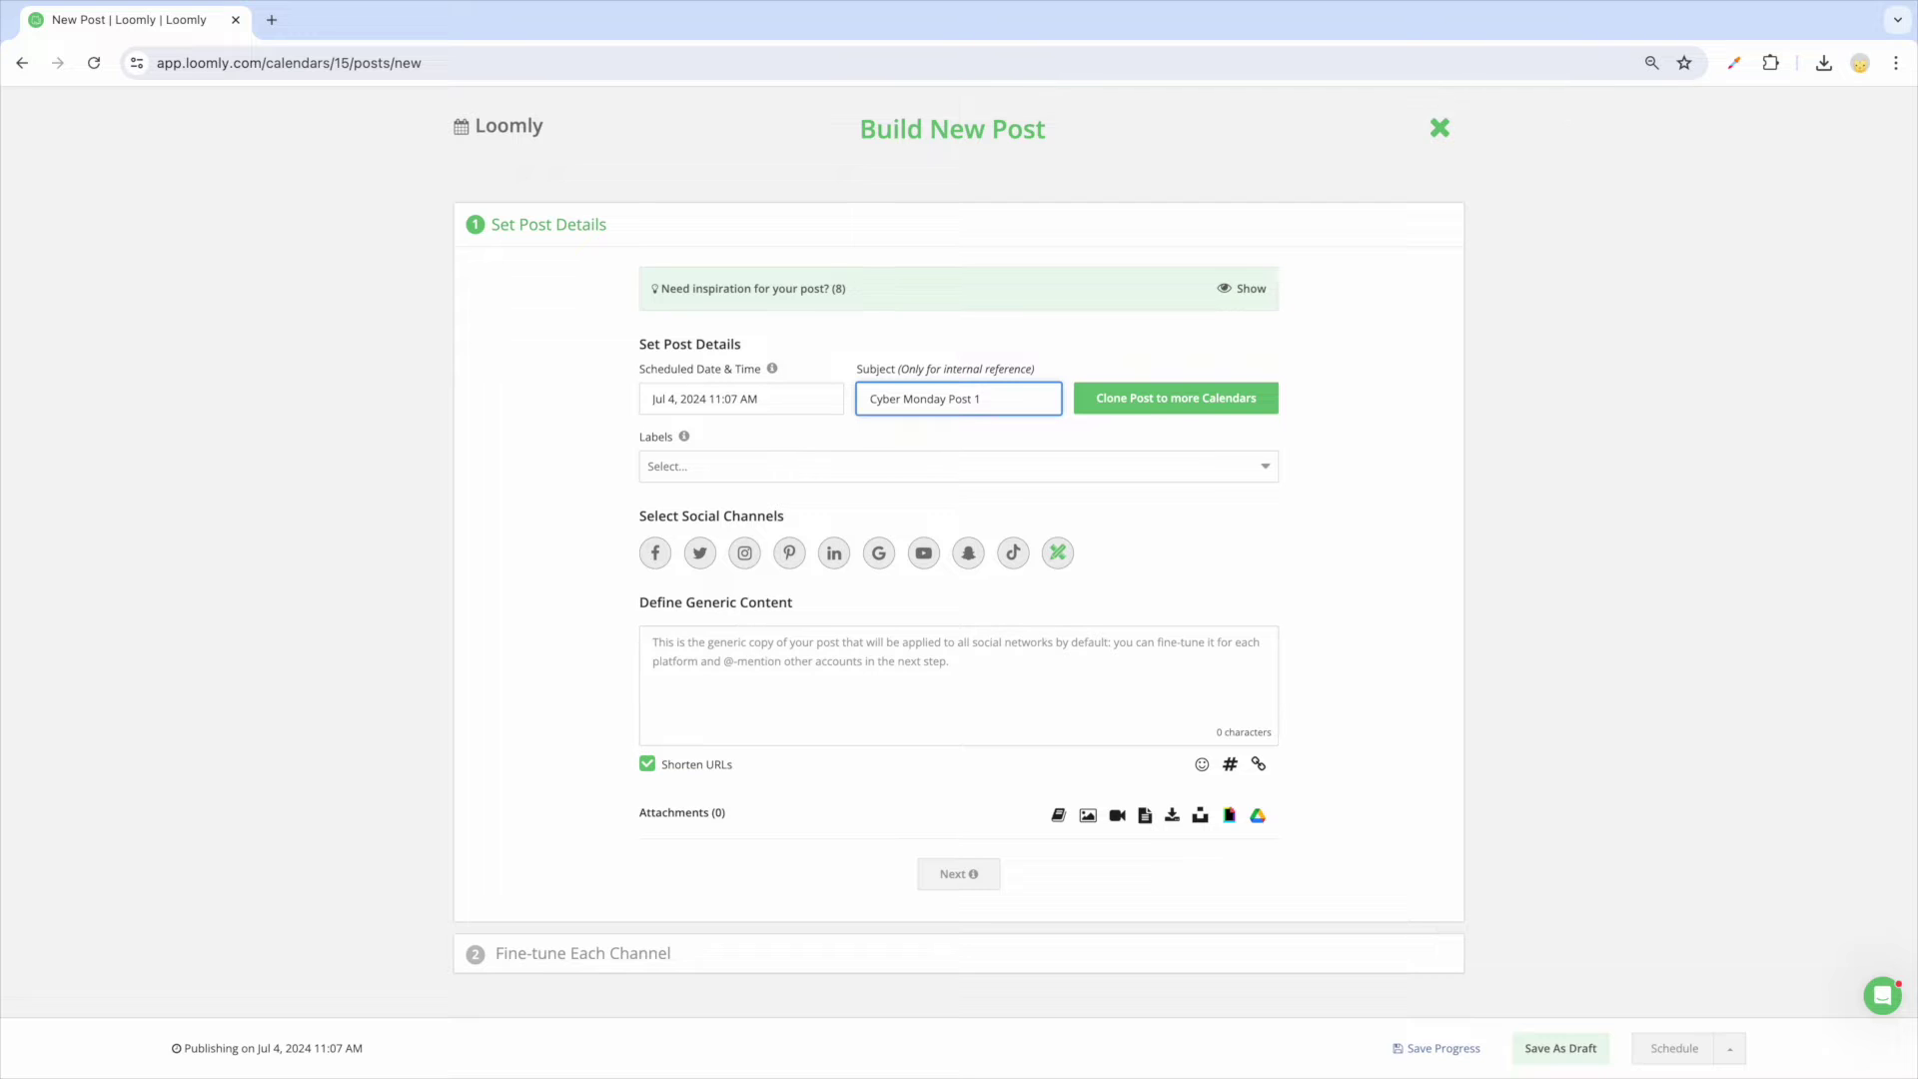
{"action": "left_click", "coordinate": [895, 466]}
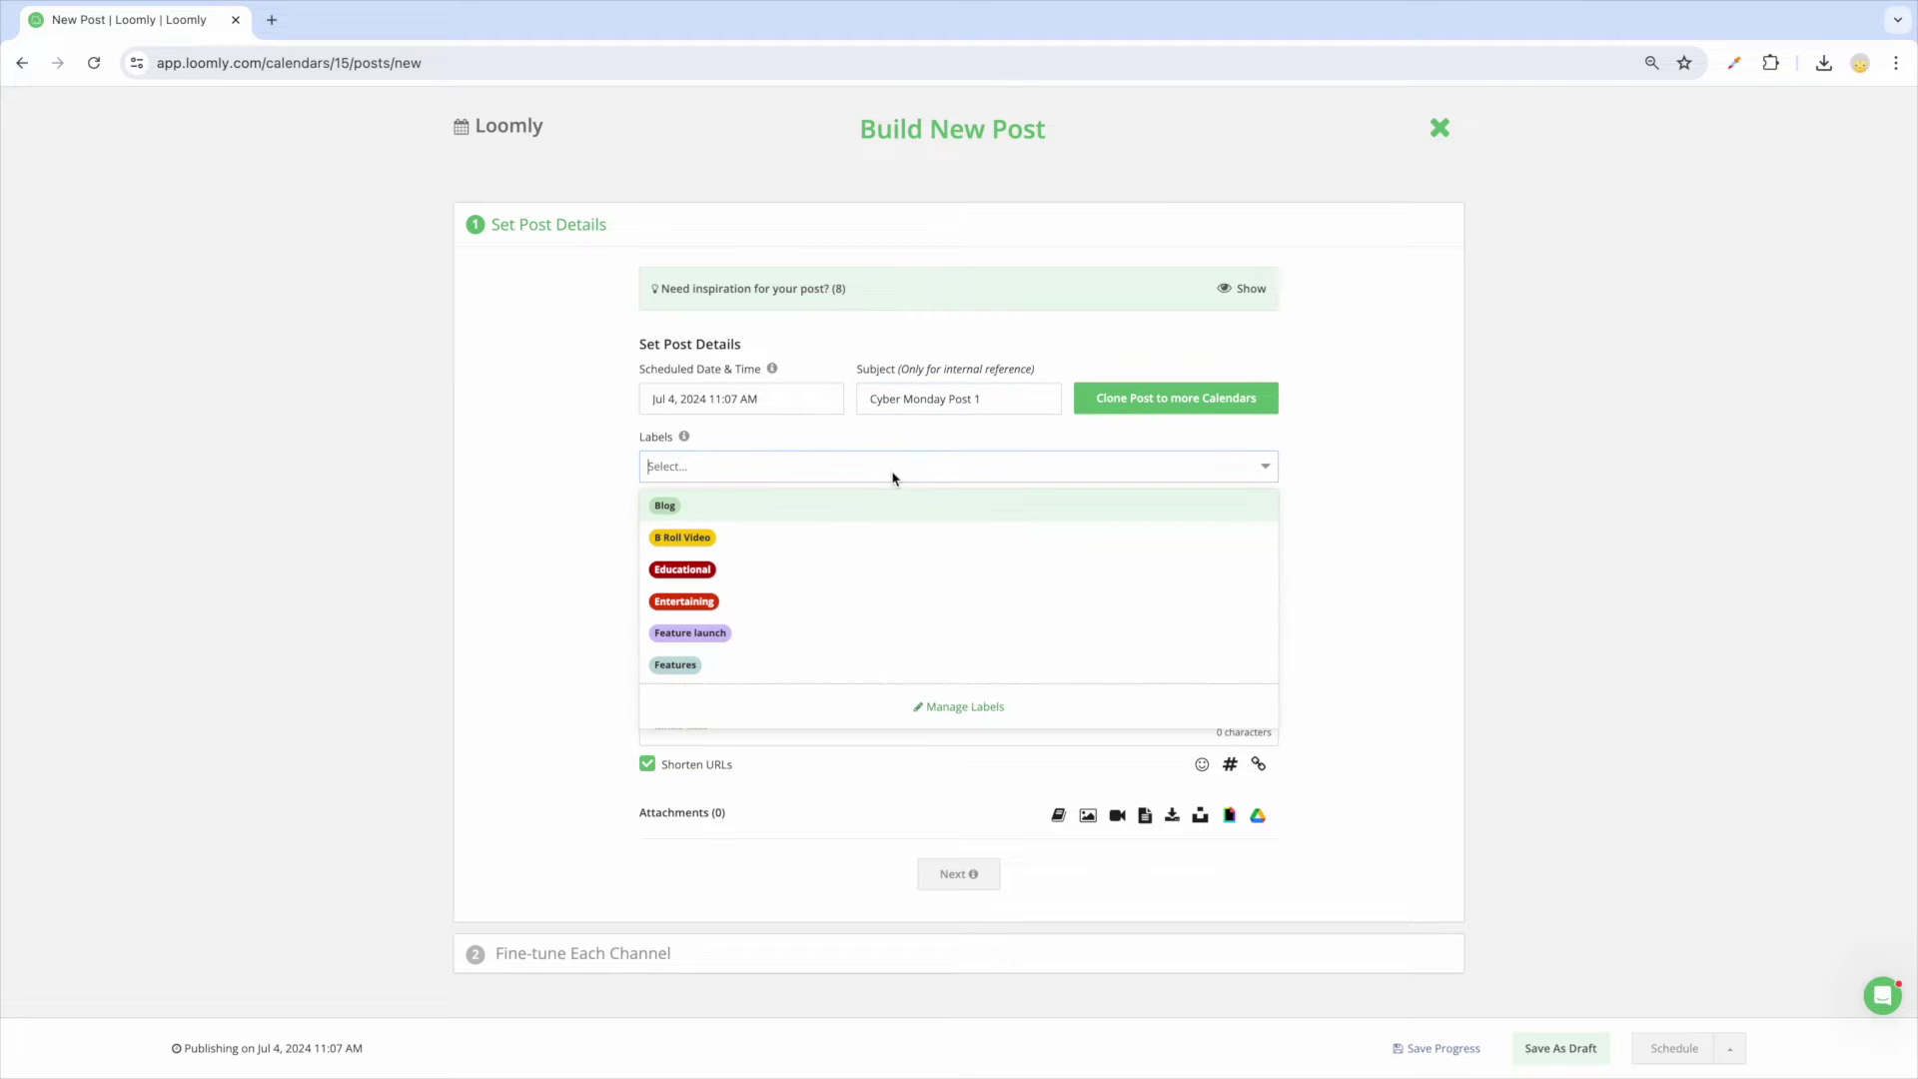
{"action": "left_click", "coordinate": [887, 572]}
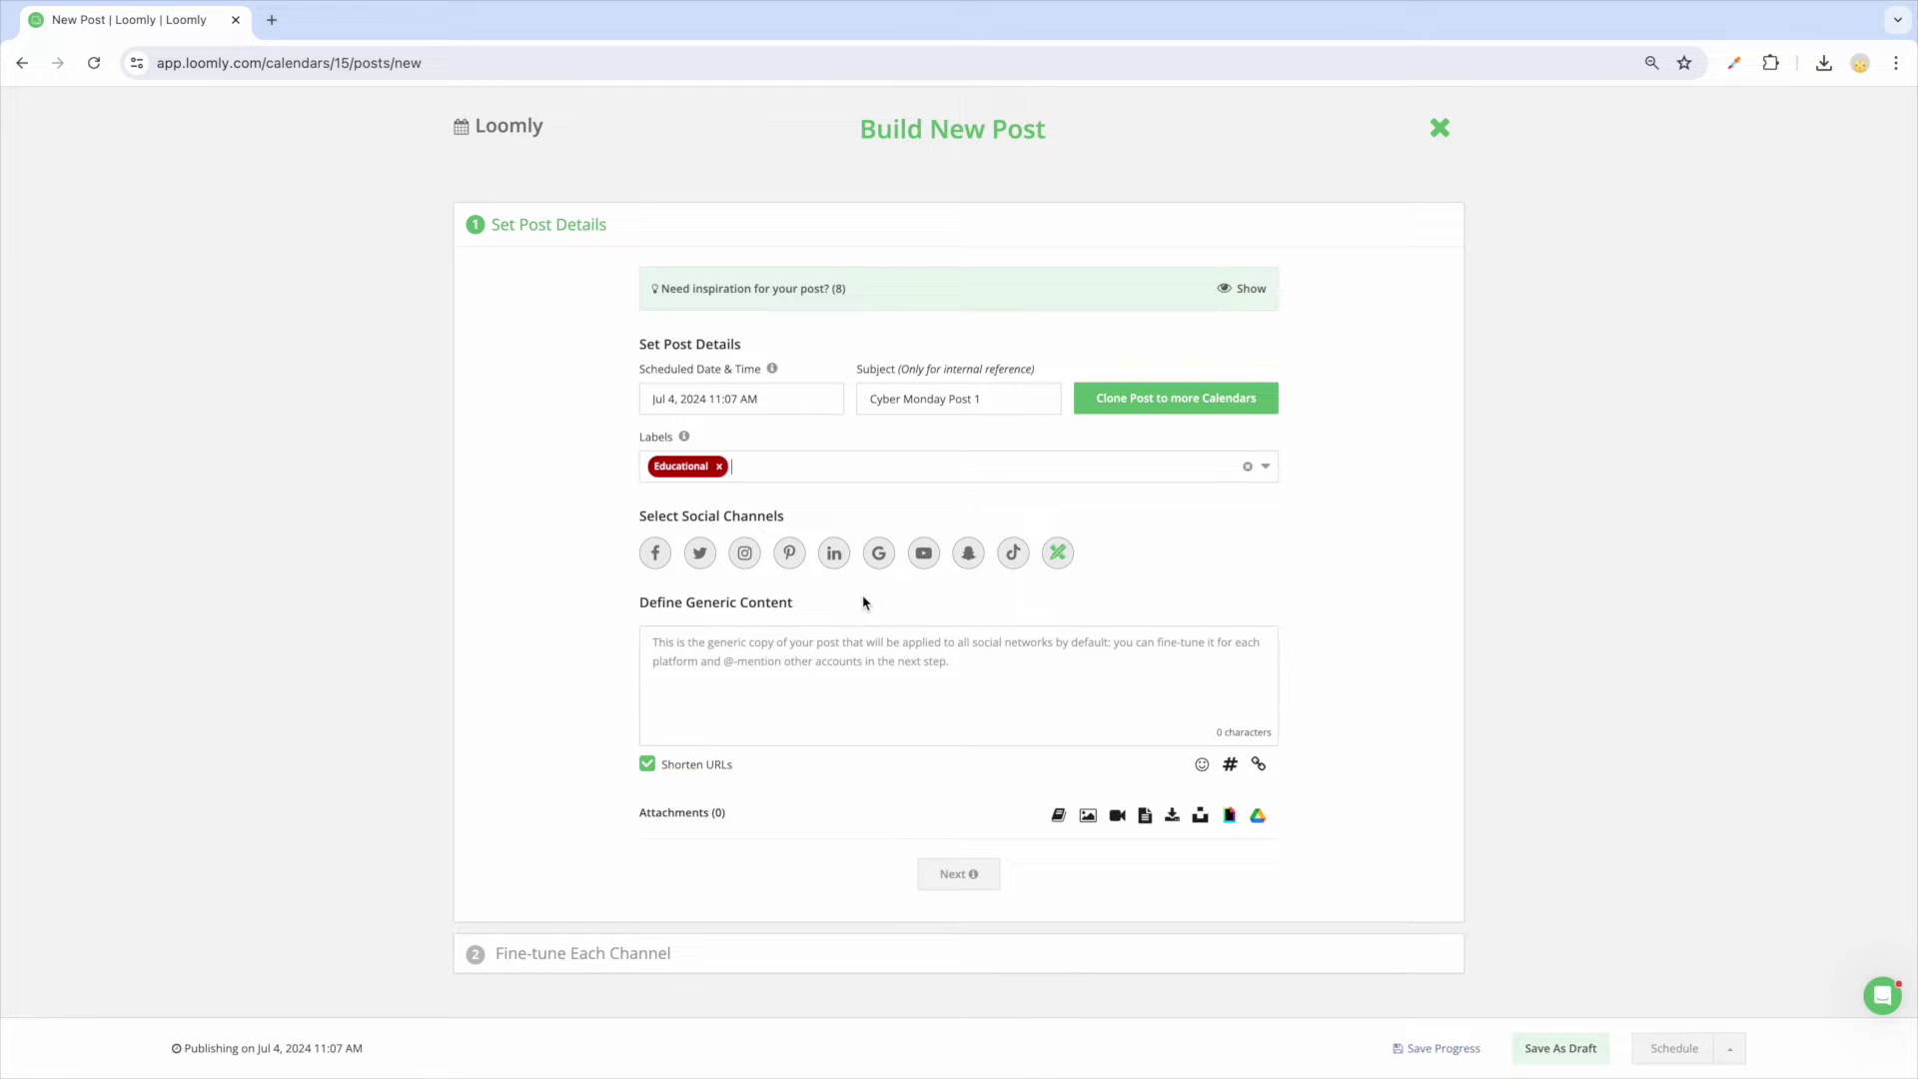
Select Facebook, Instagram and LinkedIn channels, plus a custom channel named 'Wordpress'.
{"action": "left_click", "coordinate": [656, 557]}
{"action": "left_click", "coordinate": [748, 560]}
{"action": "left_click", "coordinate": [837, 561]}
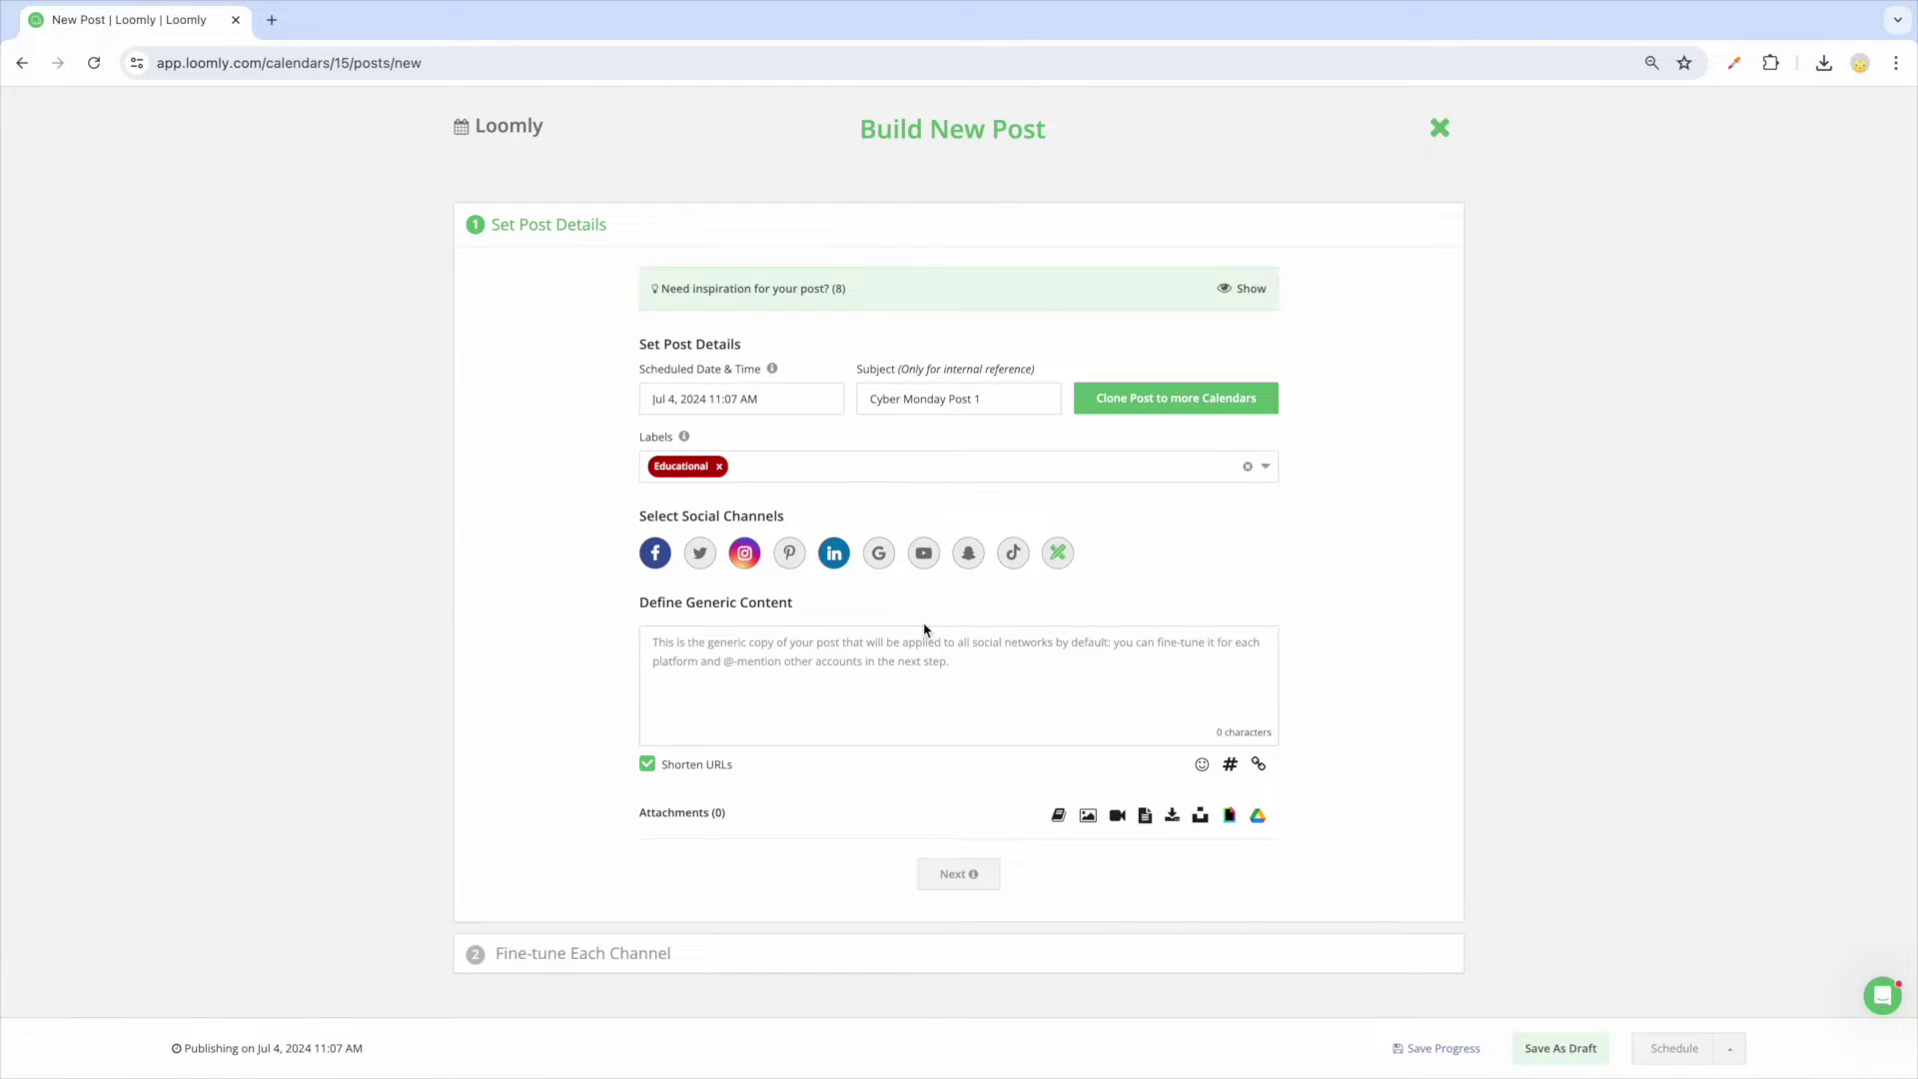
{"action": "left_click", "coordinate": [1058, 552]}
{"action": "type", "text": "Wor"}
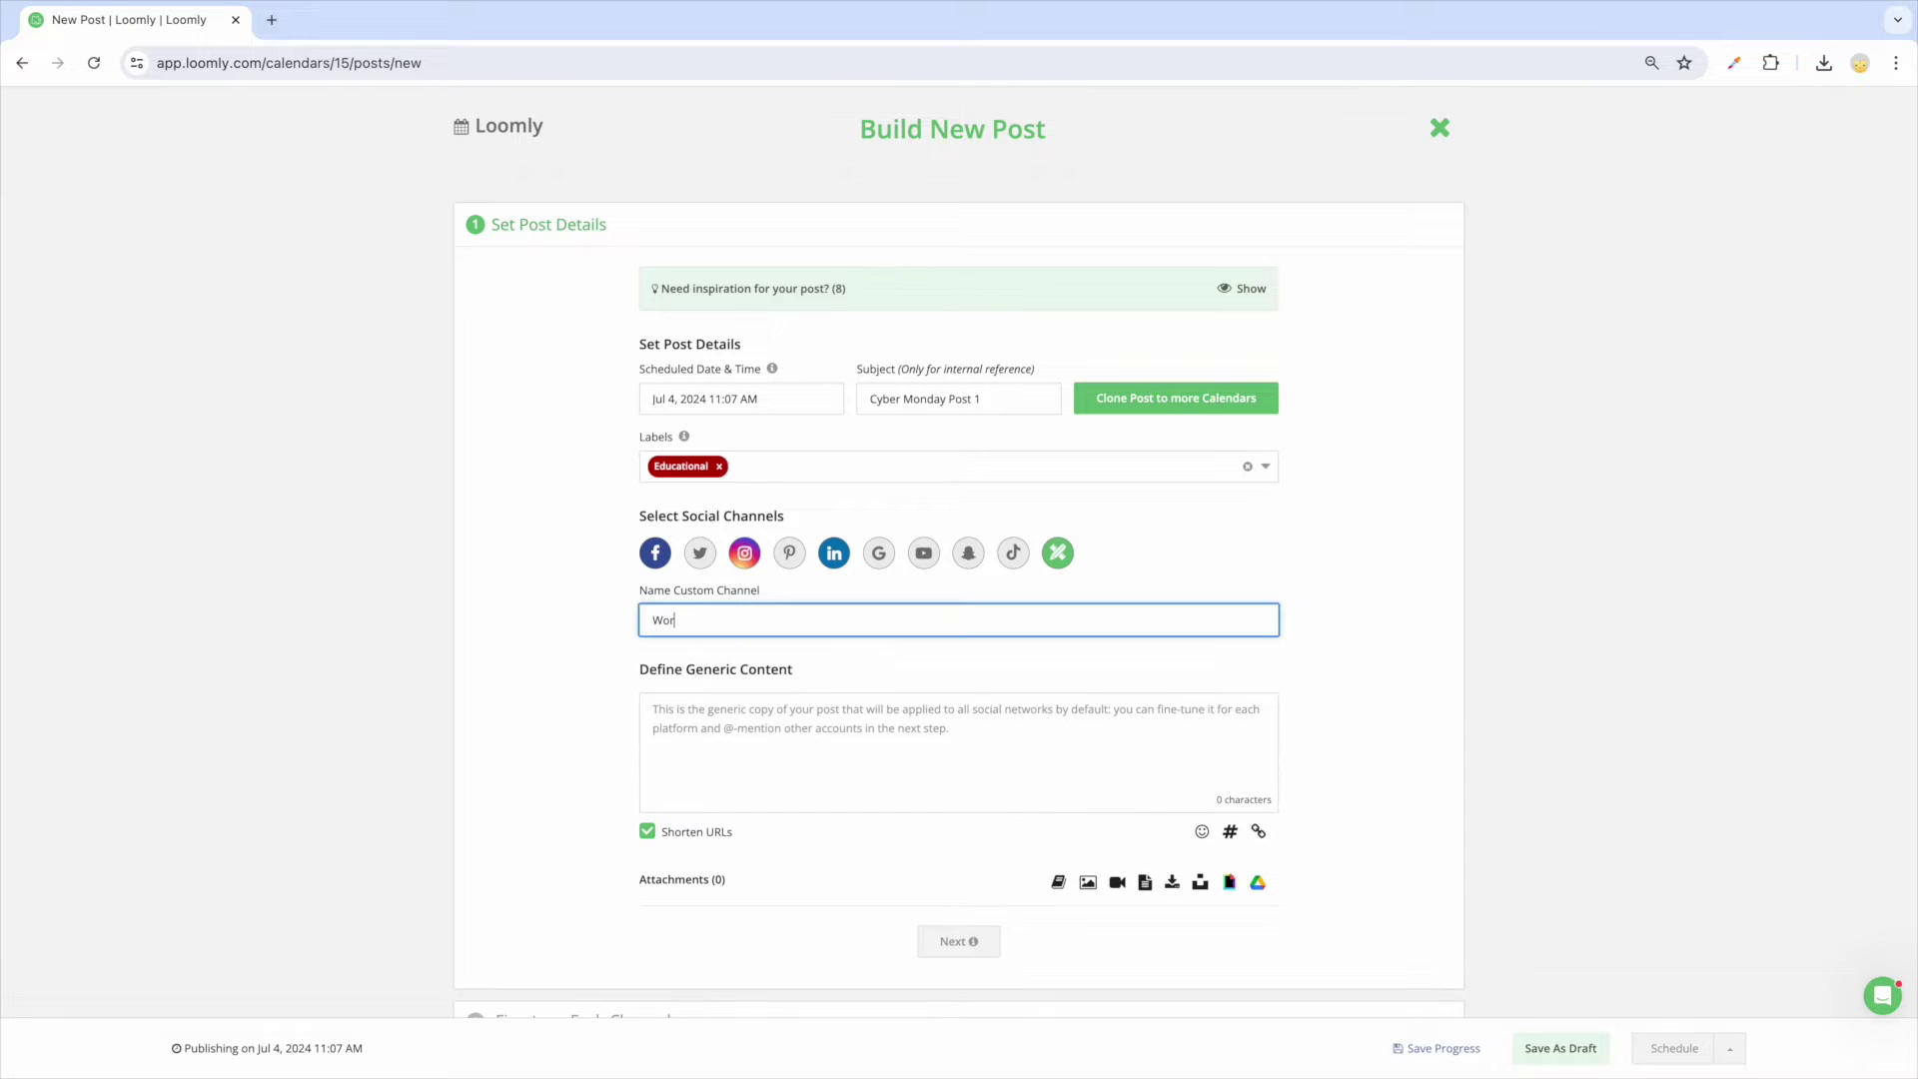
{"action": "type", "text": "dpress"}
Clone the post to the Kitty Calendar as an additional calendar.
{"action": "left_click", "coordinate": [976, 689]}
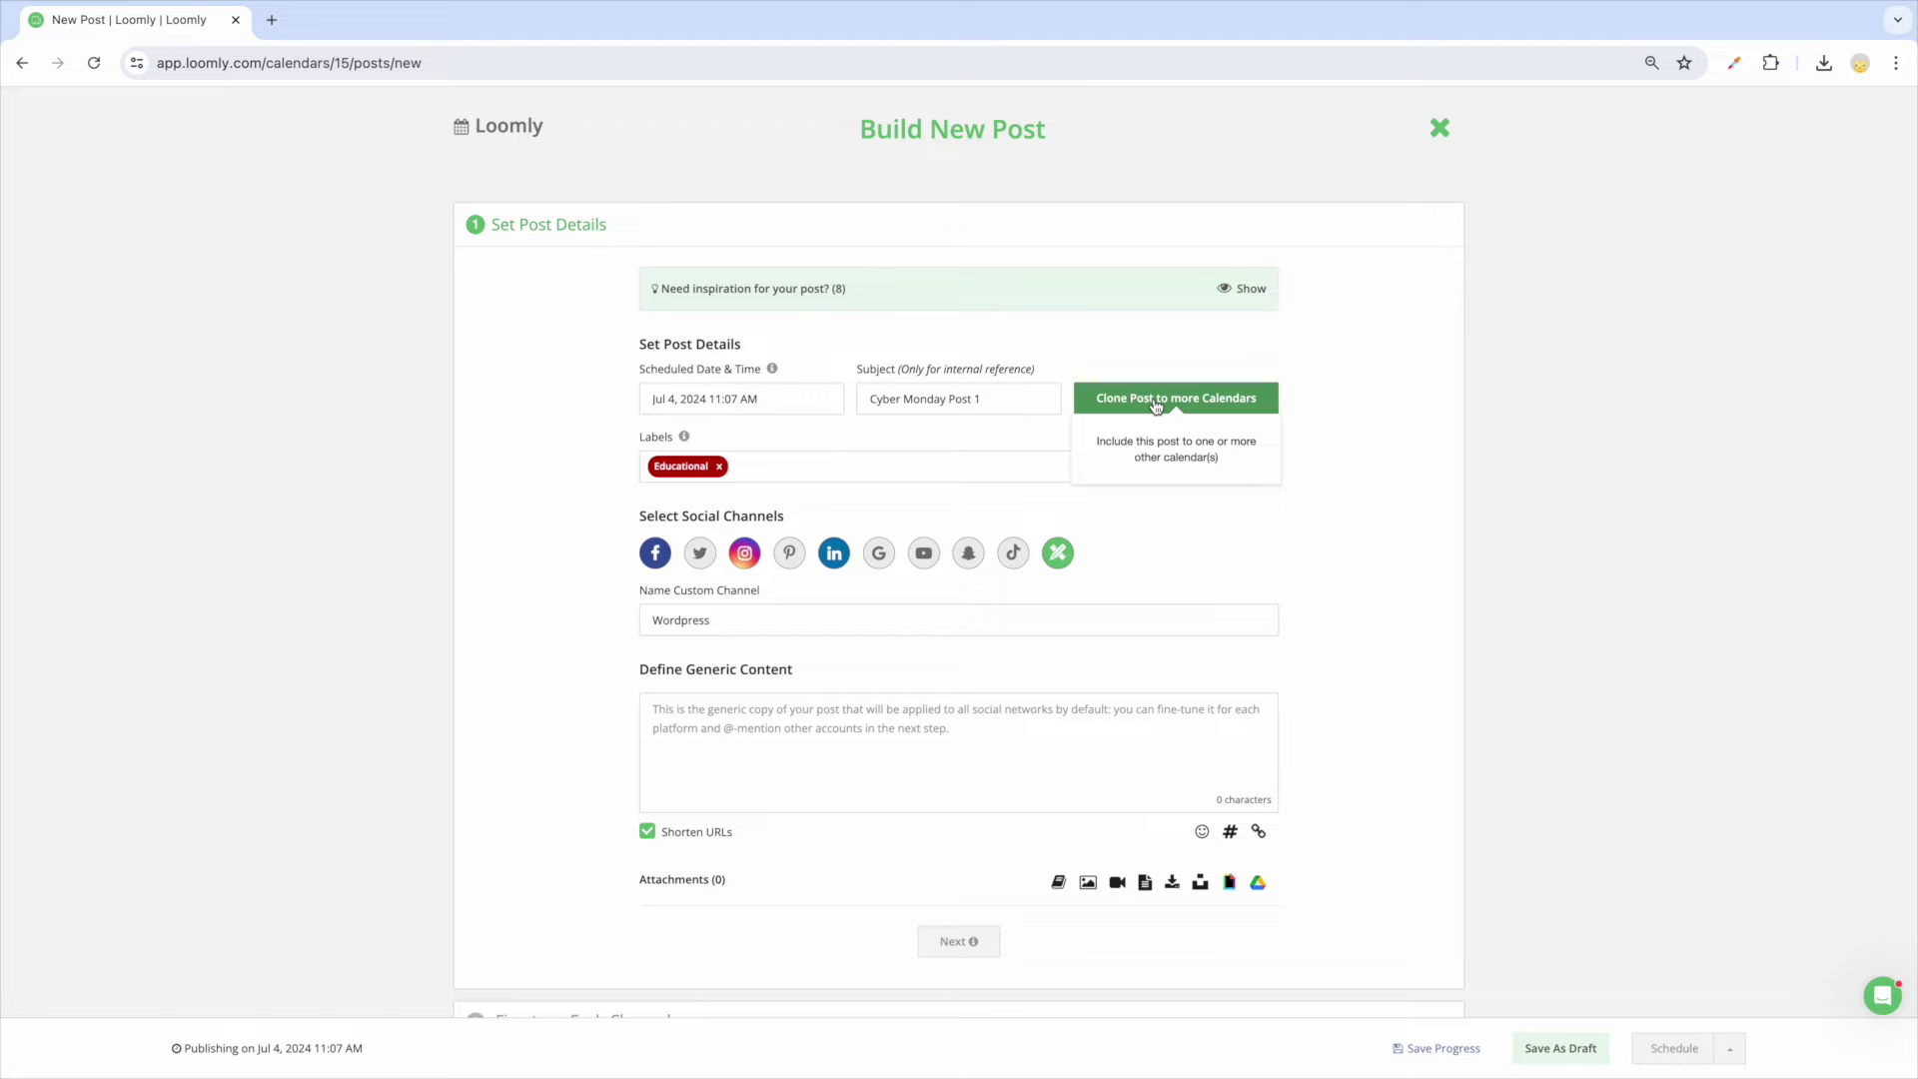
{"action": "left_click", "coordinate": [1156, 405]}
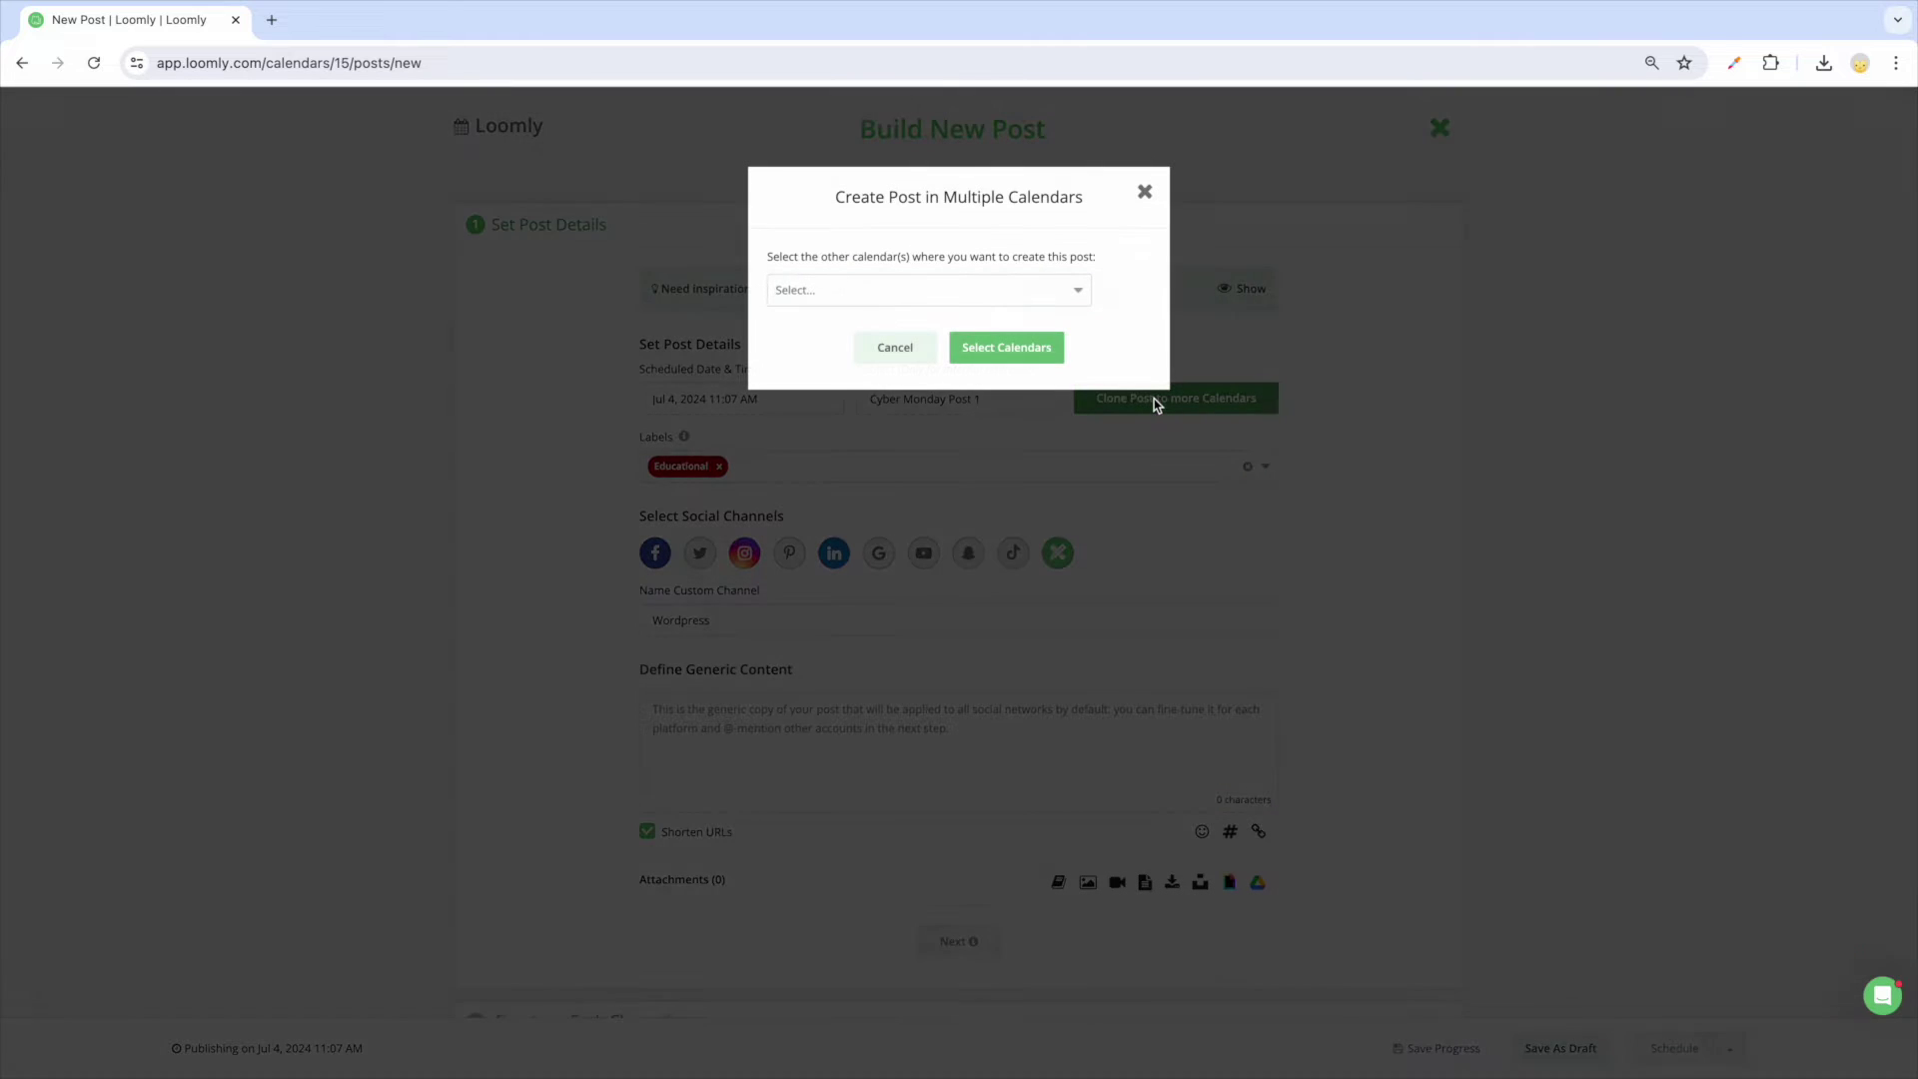
{"action": "left_click", "coordinate": [1056, 293]}
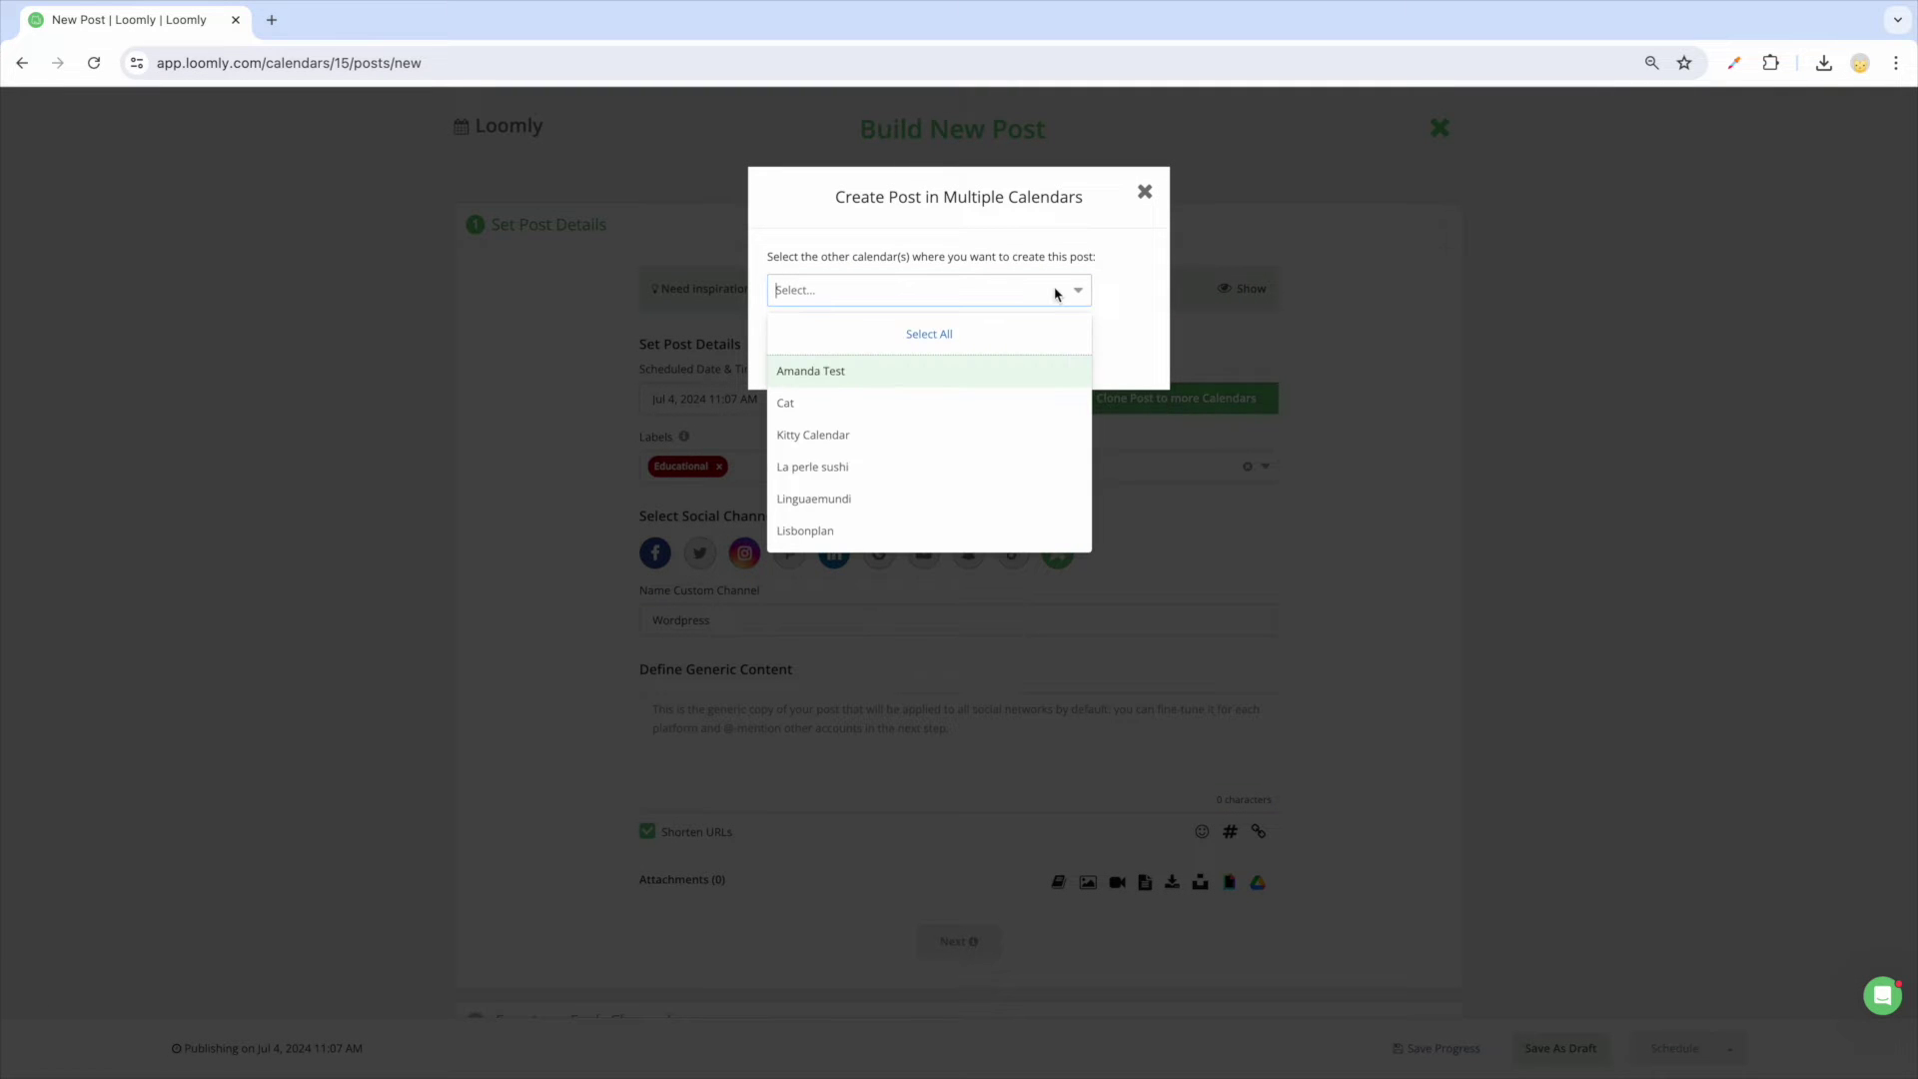
{"action": "left_click", "coordinate": [1017, 433]}
{"action": "left_click", "coordinate": [1131, 354]}
{"action": "left_click", "coordinate": [1020, 348]}
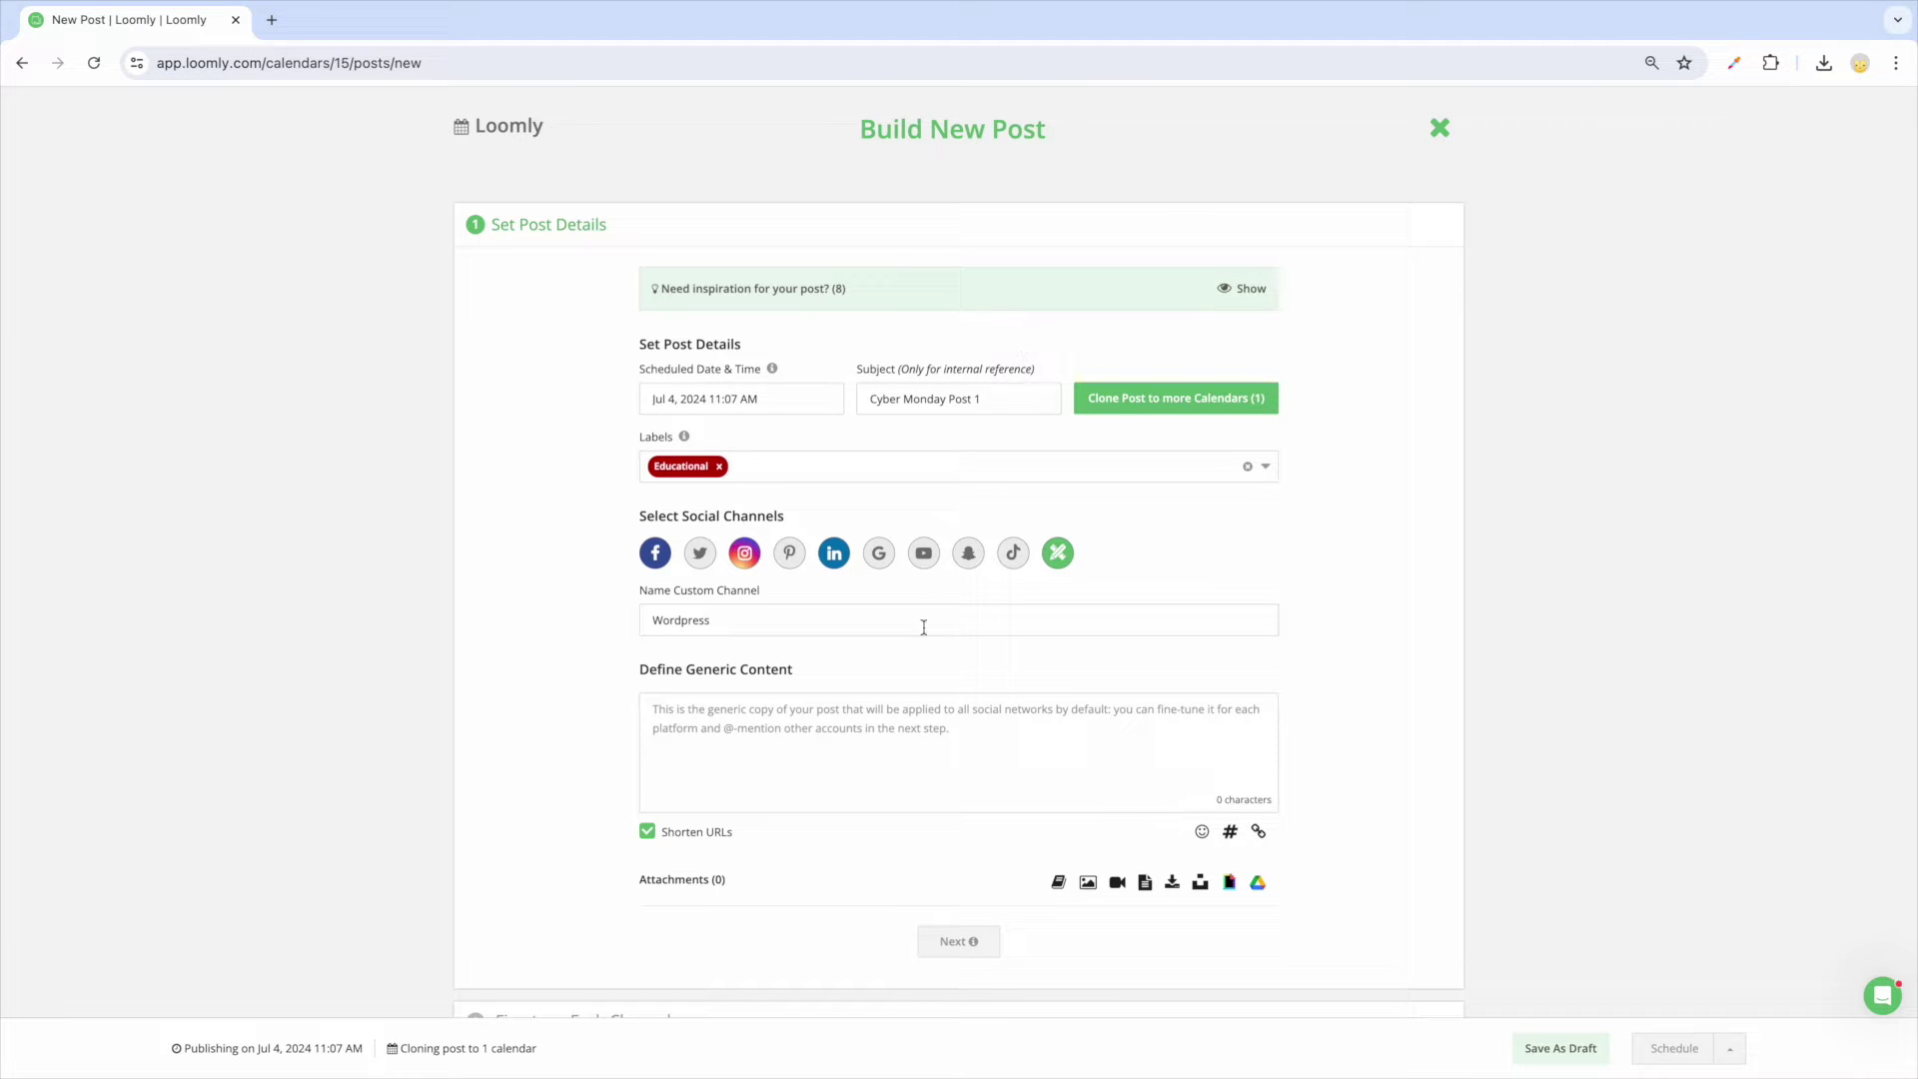
Write 'Welcome to Loomly' as generic content and append the Brand hashtag collection.
{"action": "left_click", "coordinate": [904, 725]}
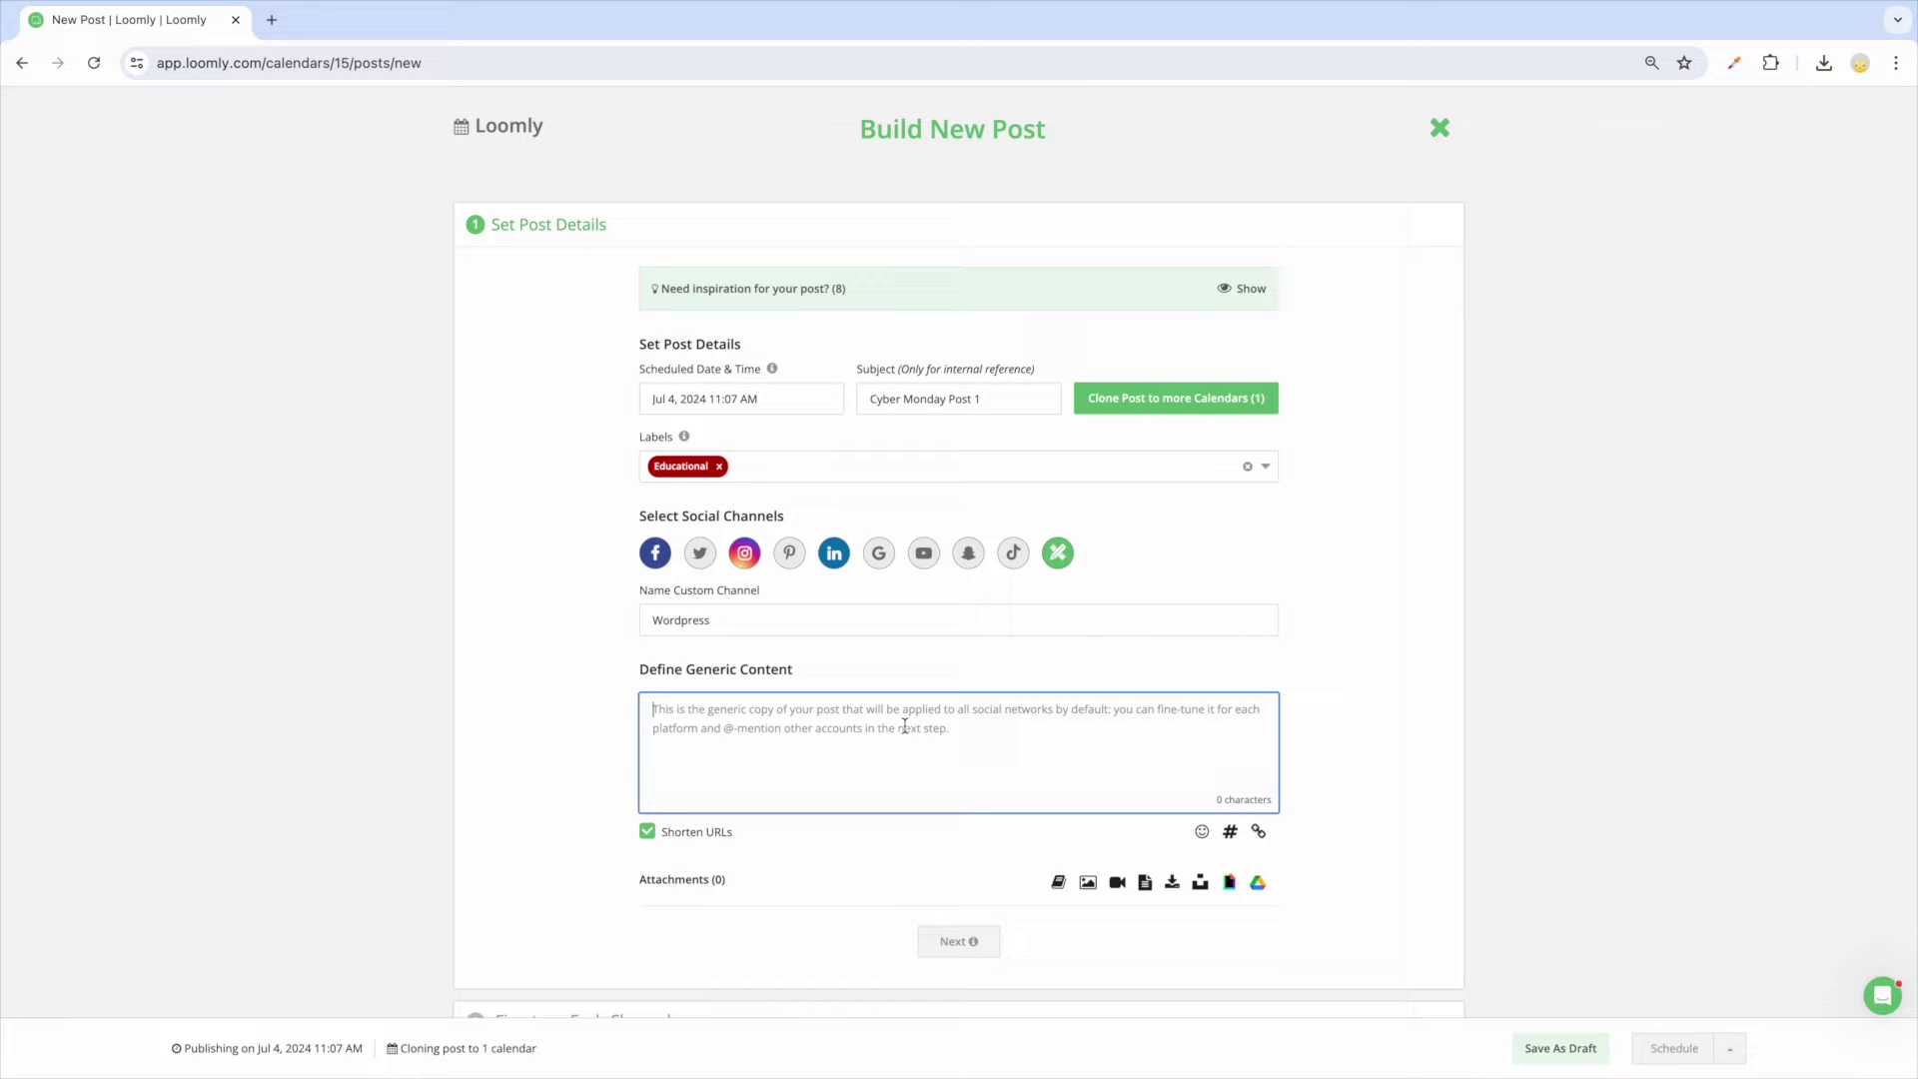
{"action": "type", "text": "Welcome to Loom"}
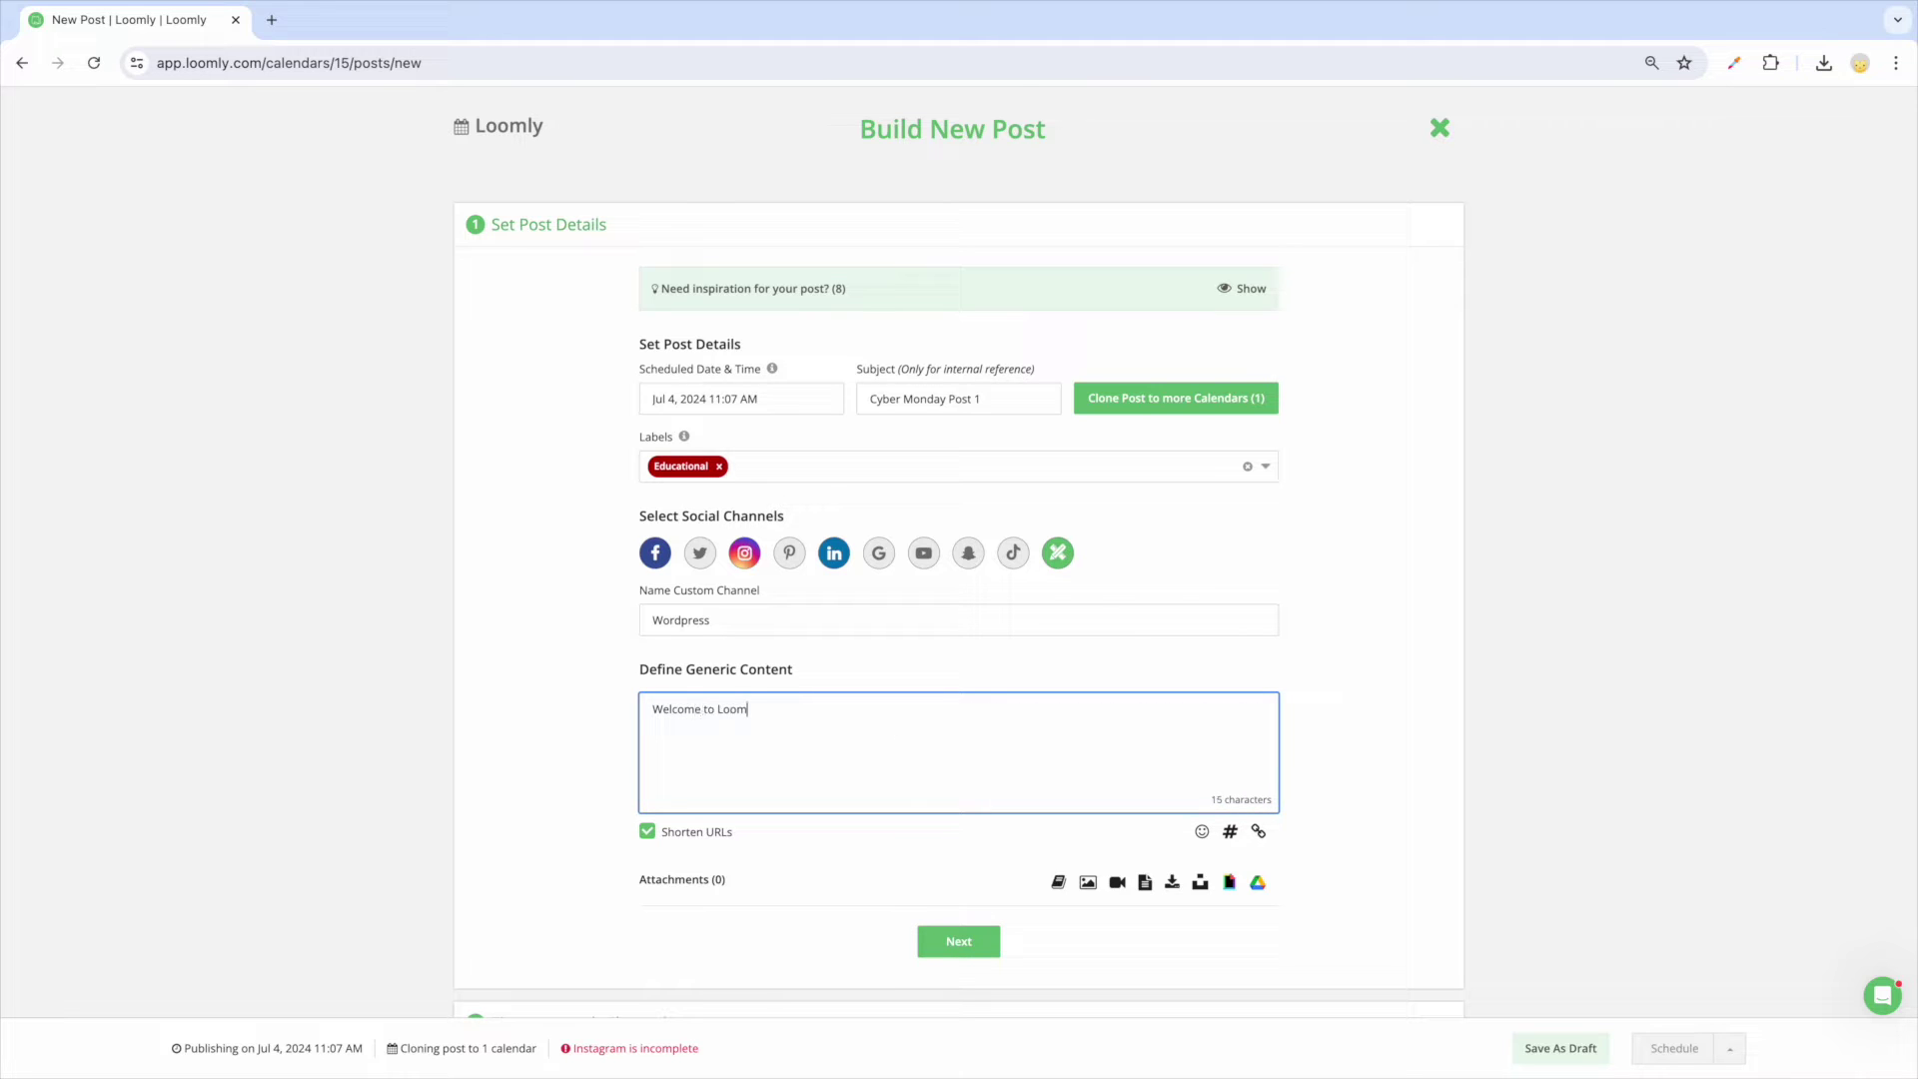
{"action": "type", "text": "ly!"}
{"action": "left_click", "coordinate": [1230, 833]}
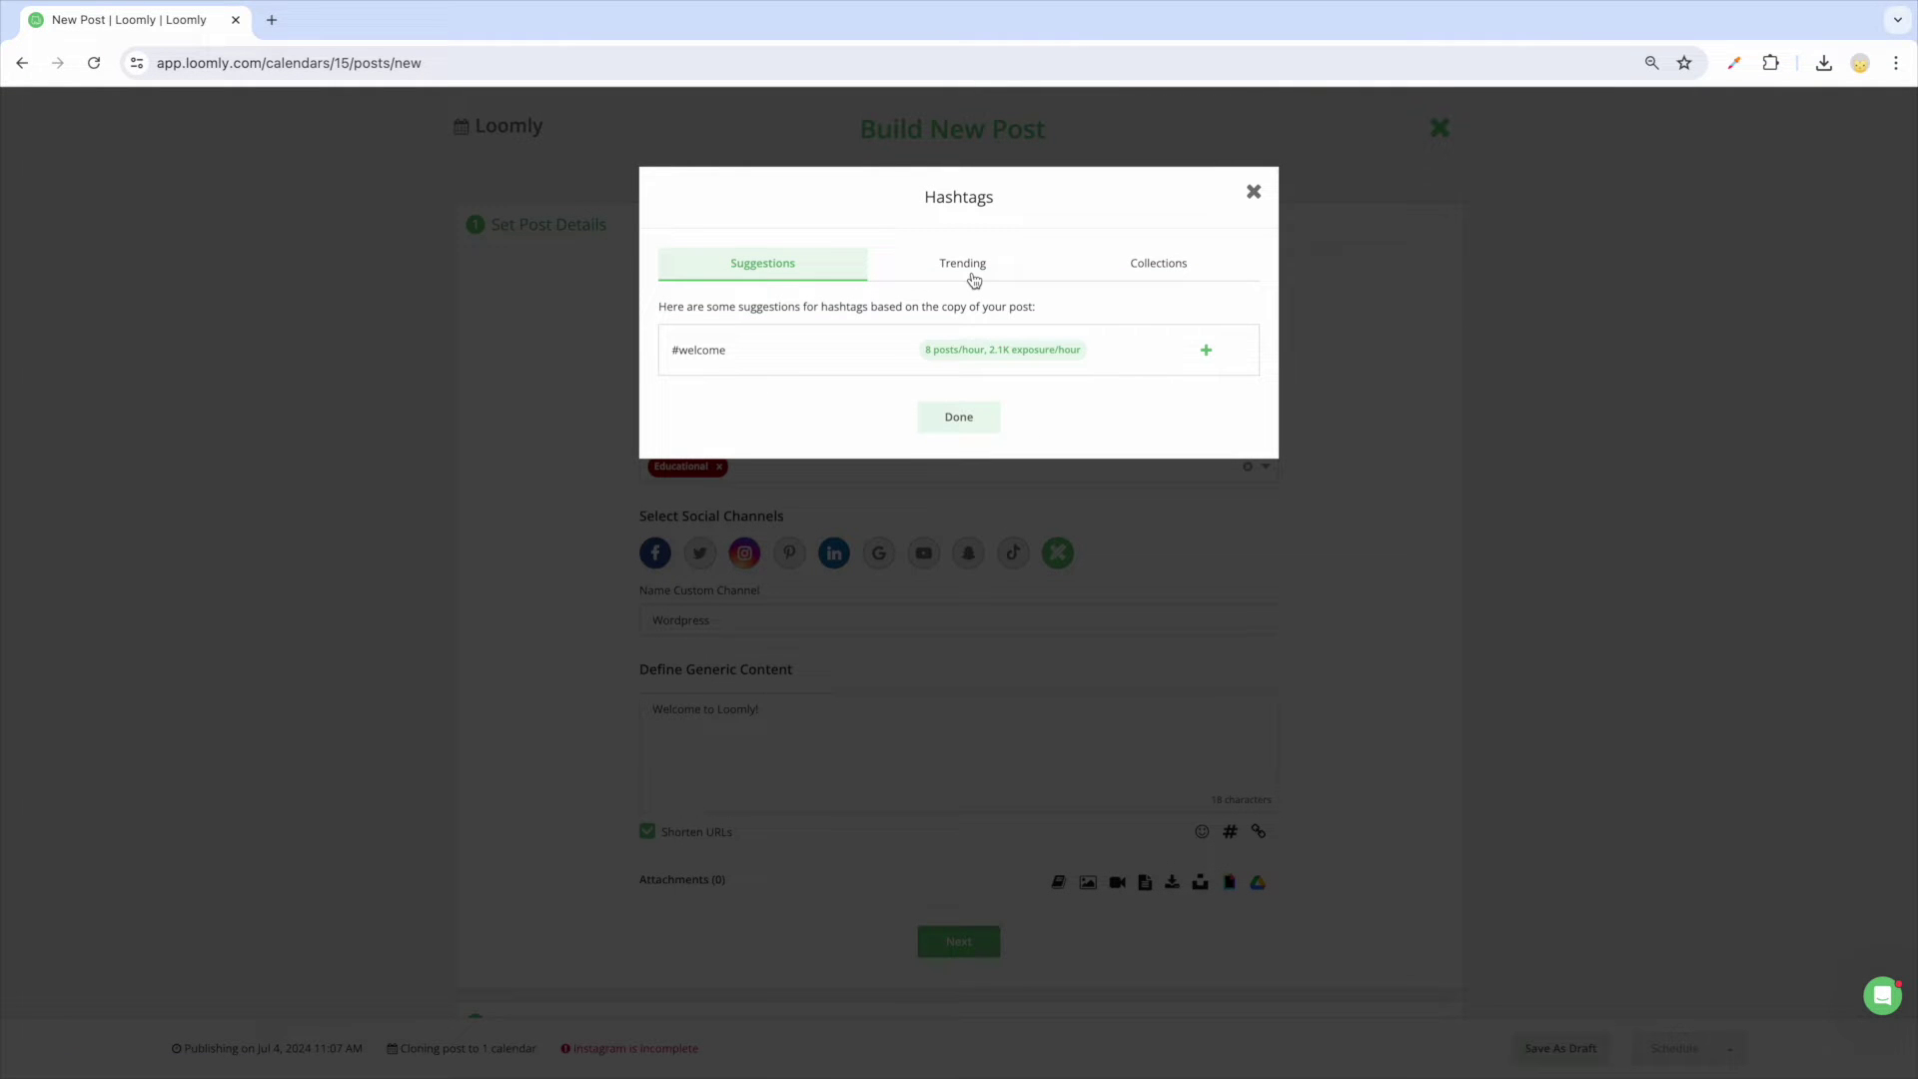
{"action": "left_click", "coordinate": [967, 268]}
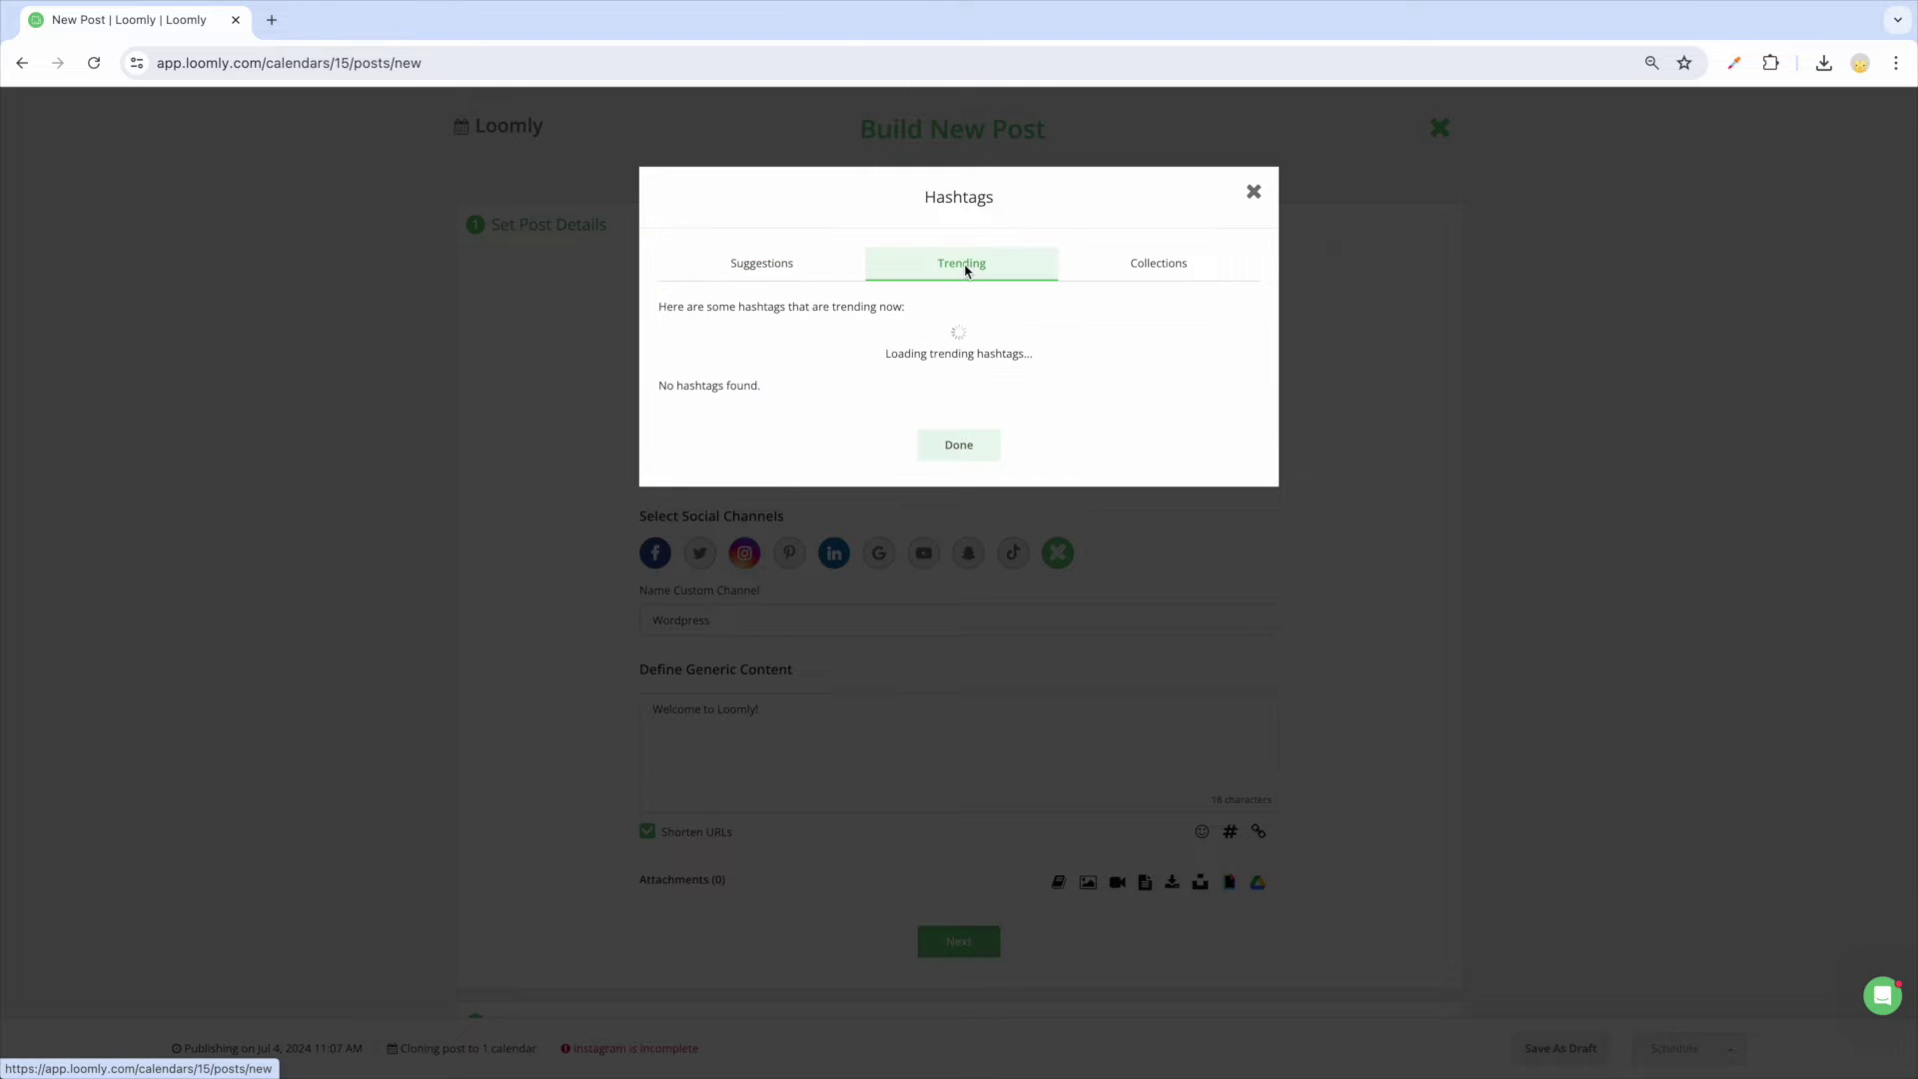
{"action": "left_click", "coordinate": [1153, 267]}
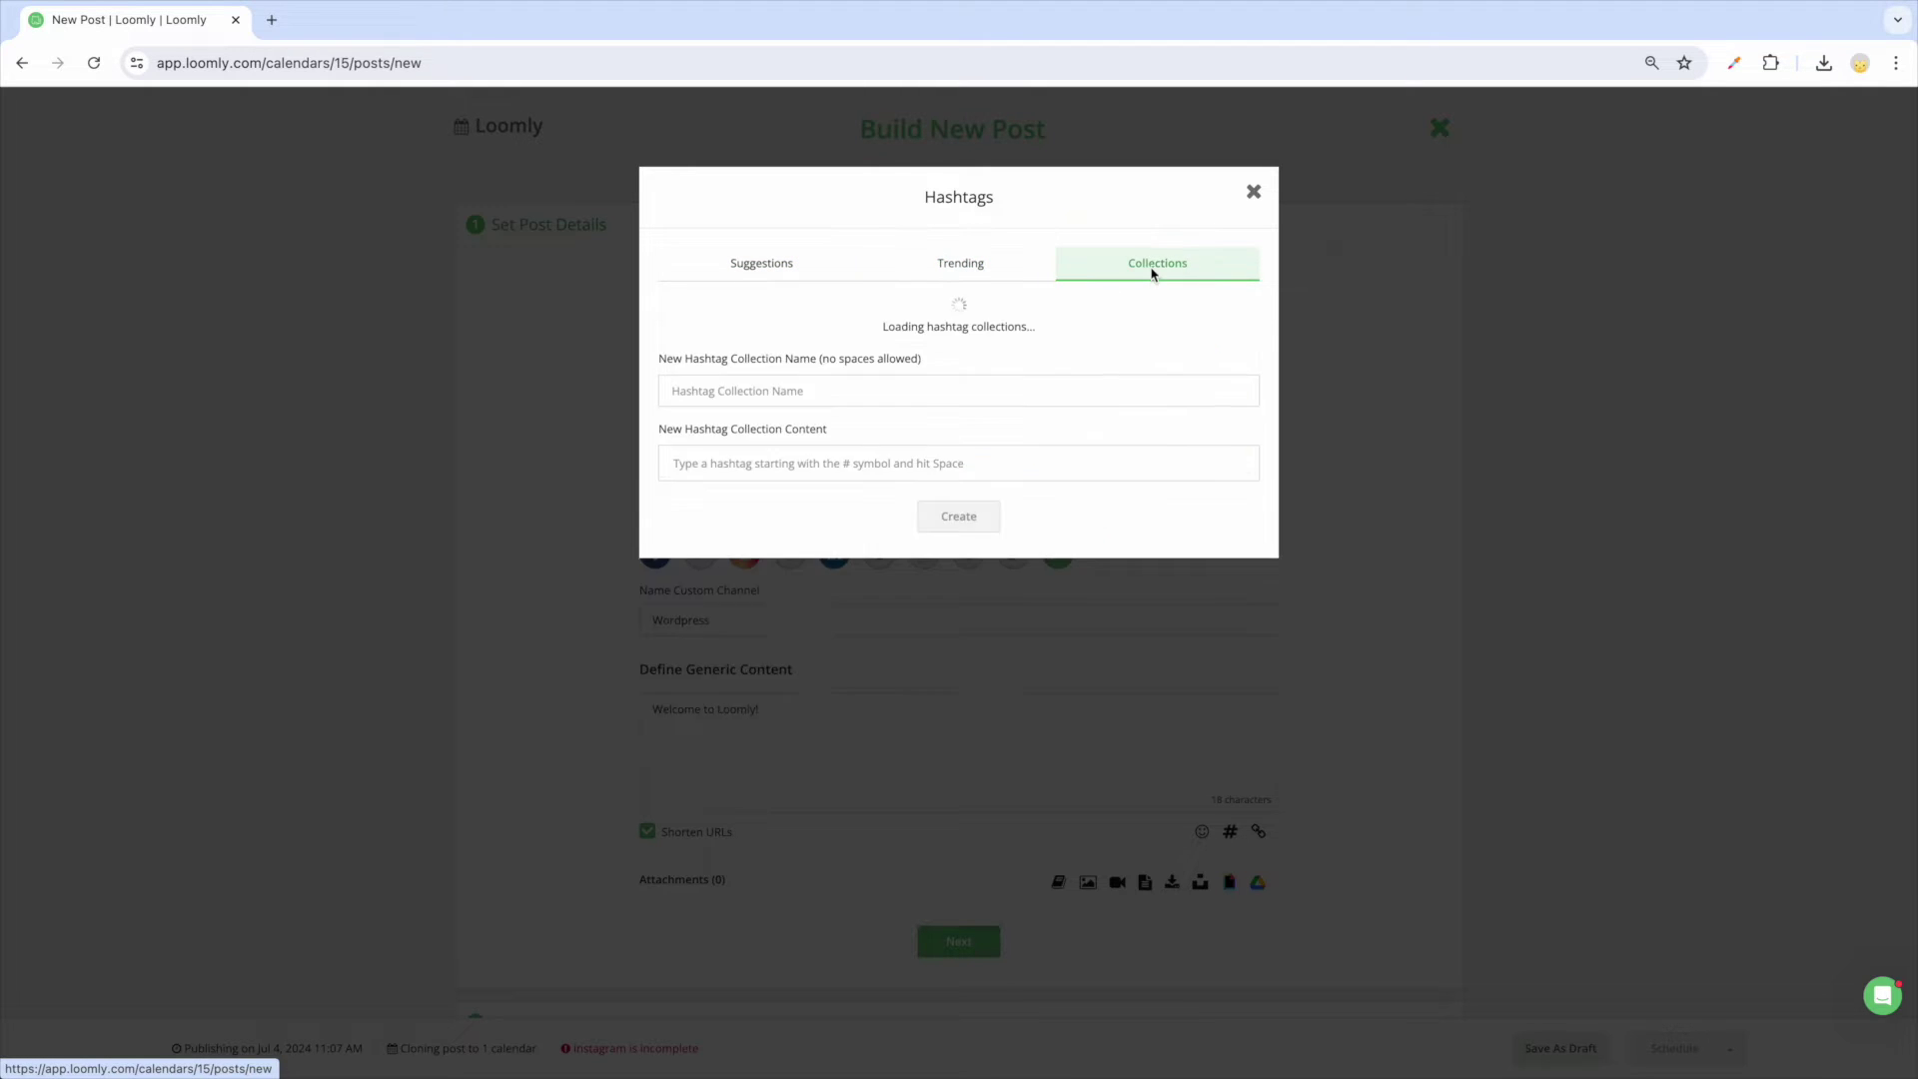
{"action": "left_click", "coordinate": [1166, 347]}
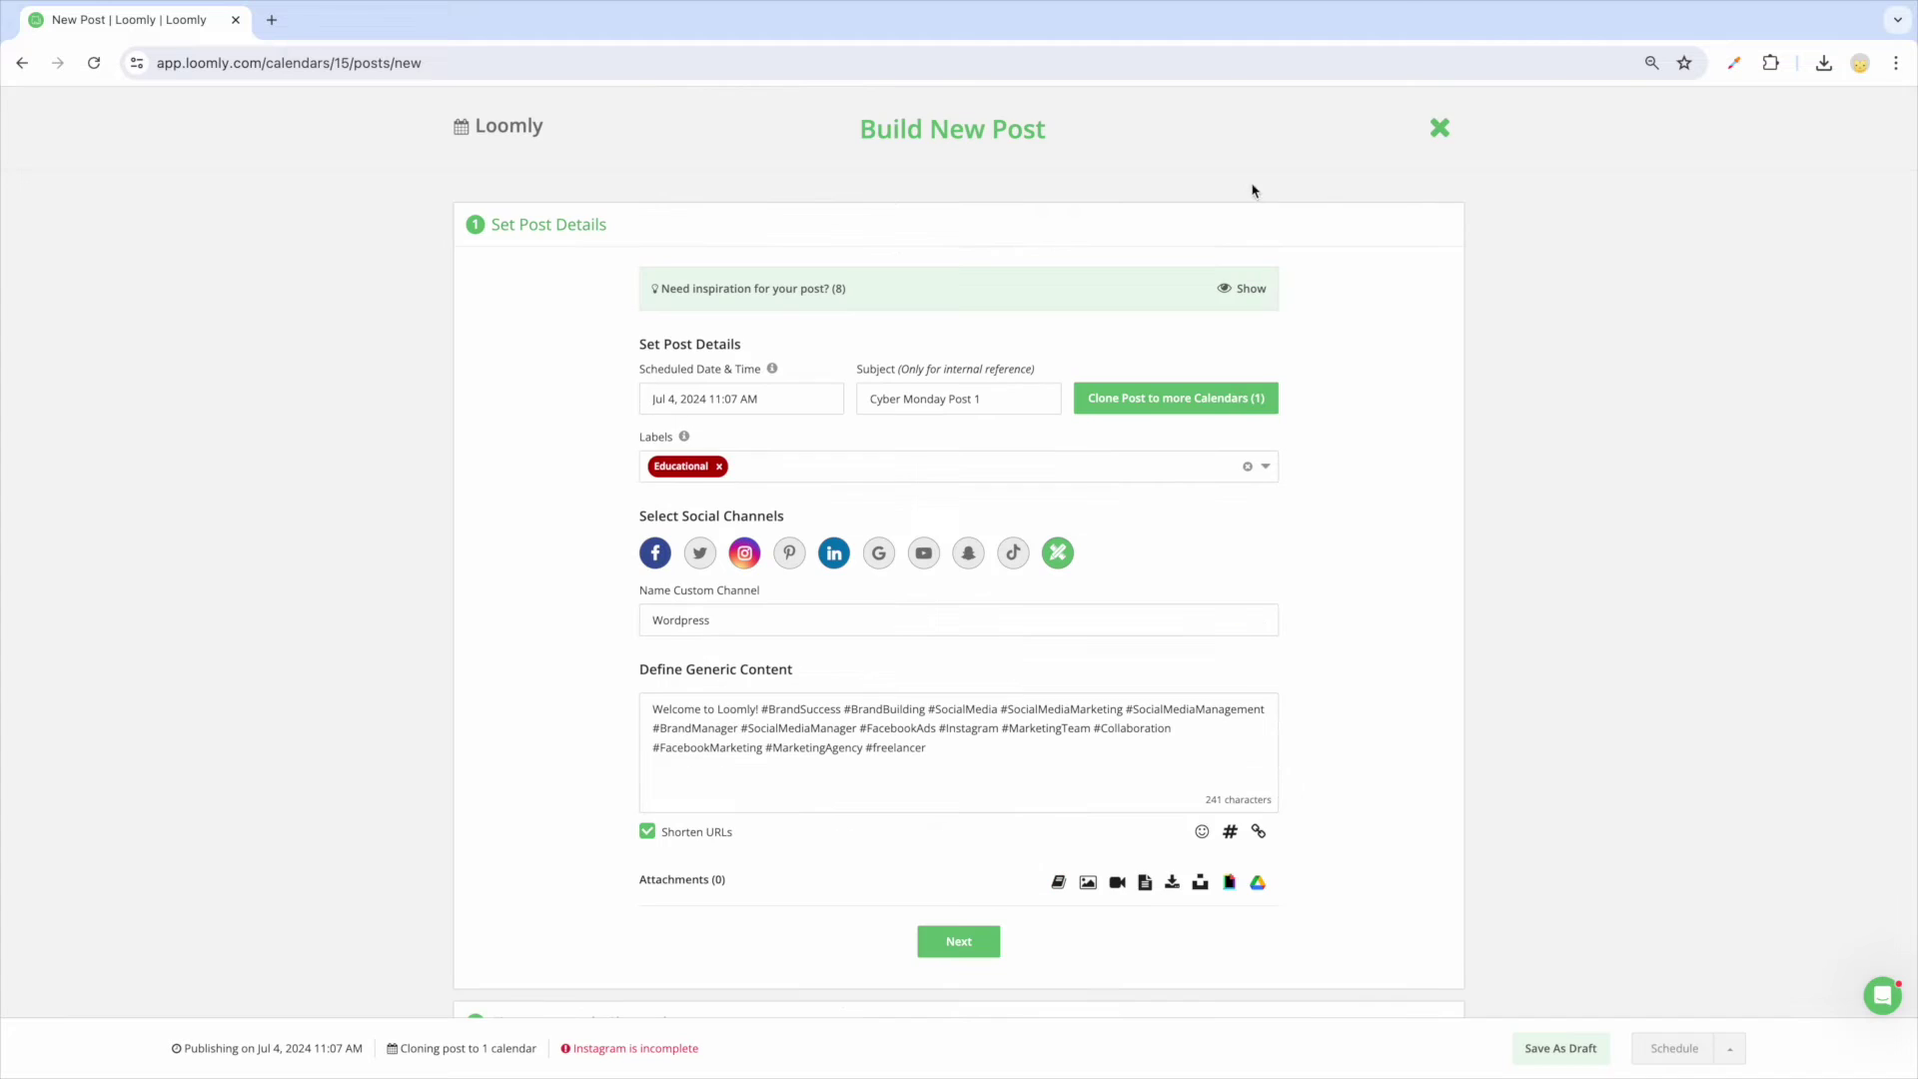
{"action": "left_click", "coordinate": [1254, 191]}
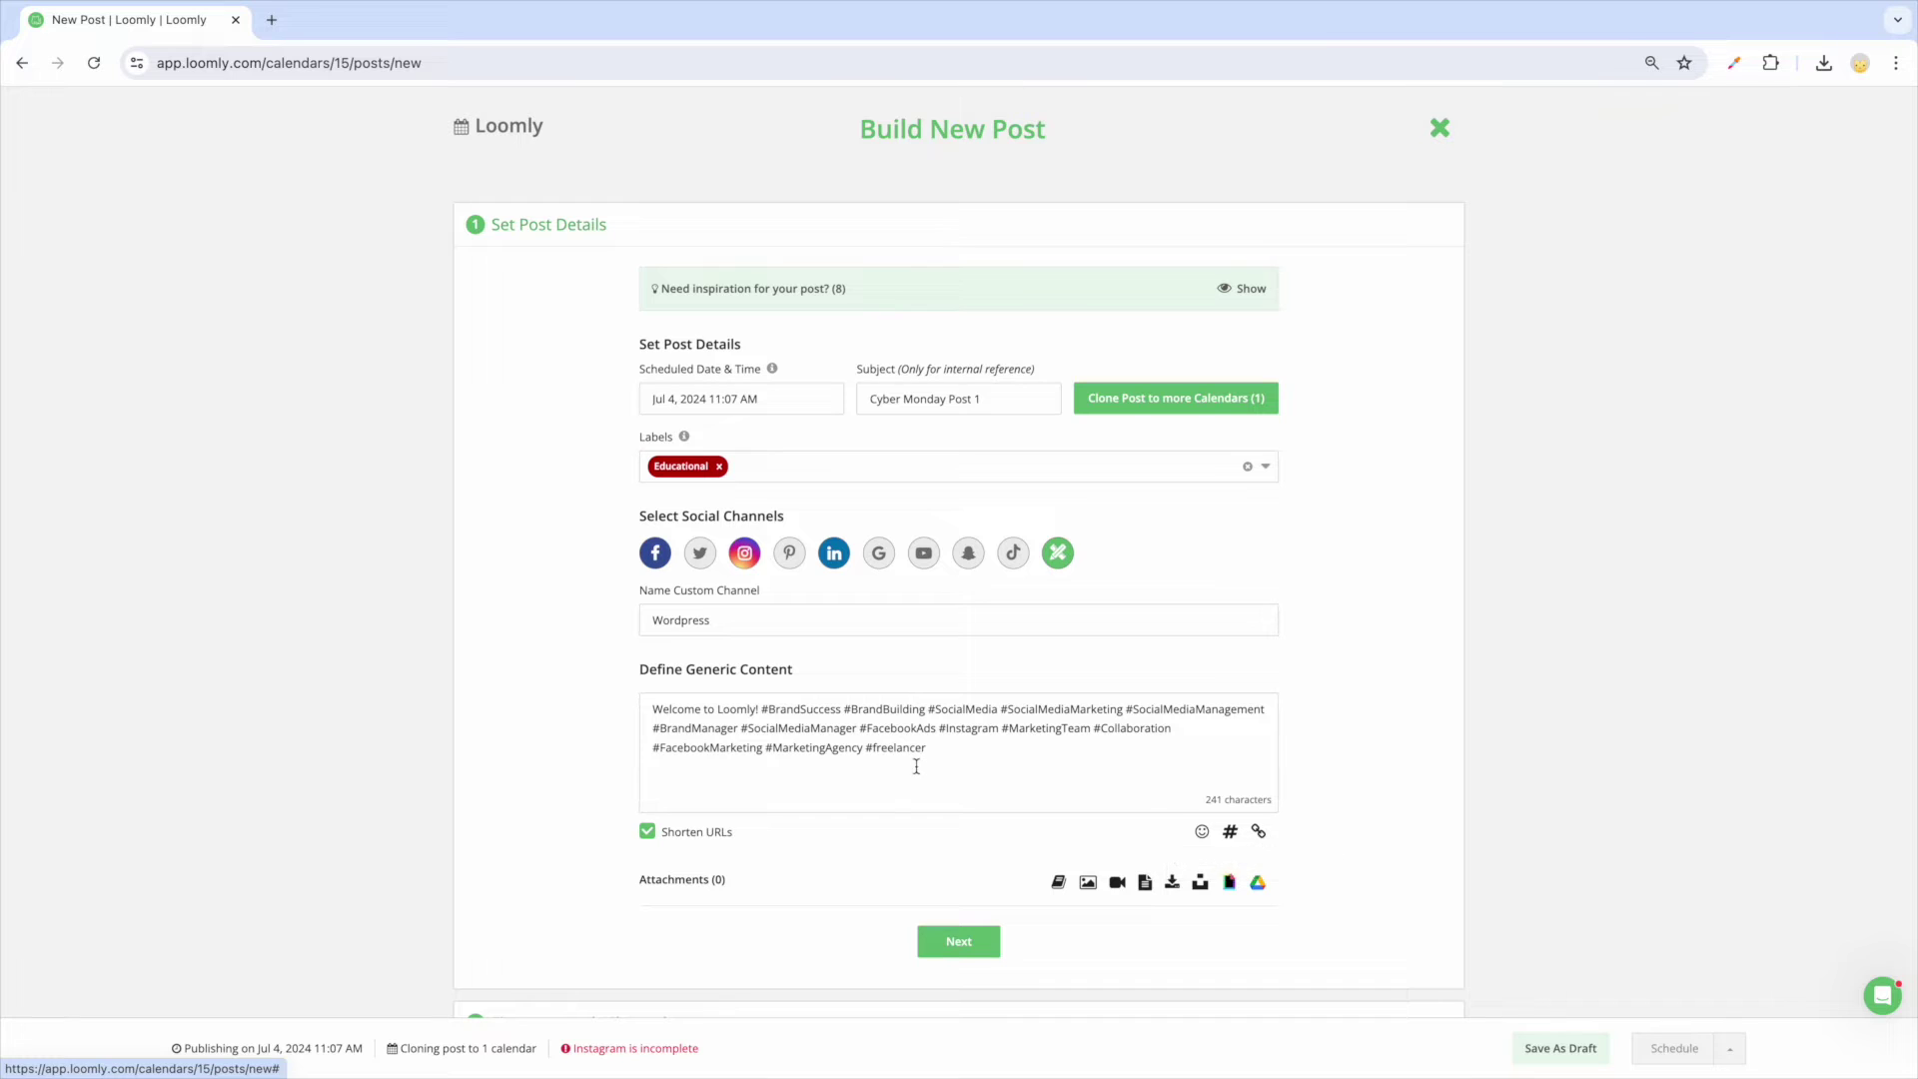
{"action": "left_click", "coordinate": [788, 796]}
{"action": "key", "text": "Return"}
{"action": "key", "text": "Return"}
{"action": "type", "text": "https://blog.loomly.com/"}
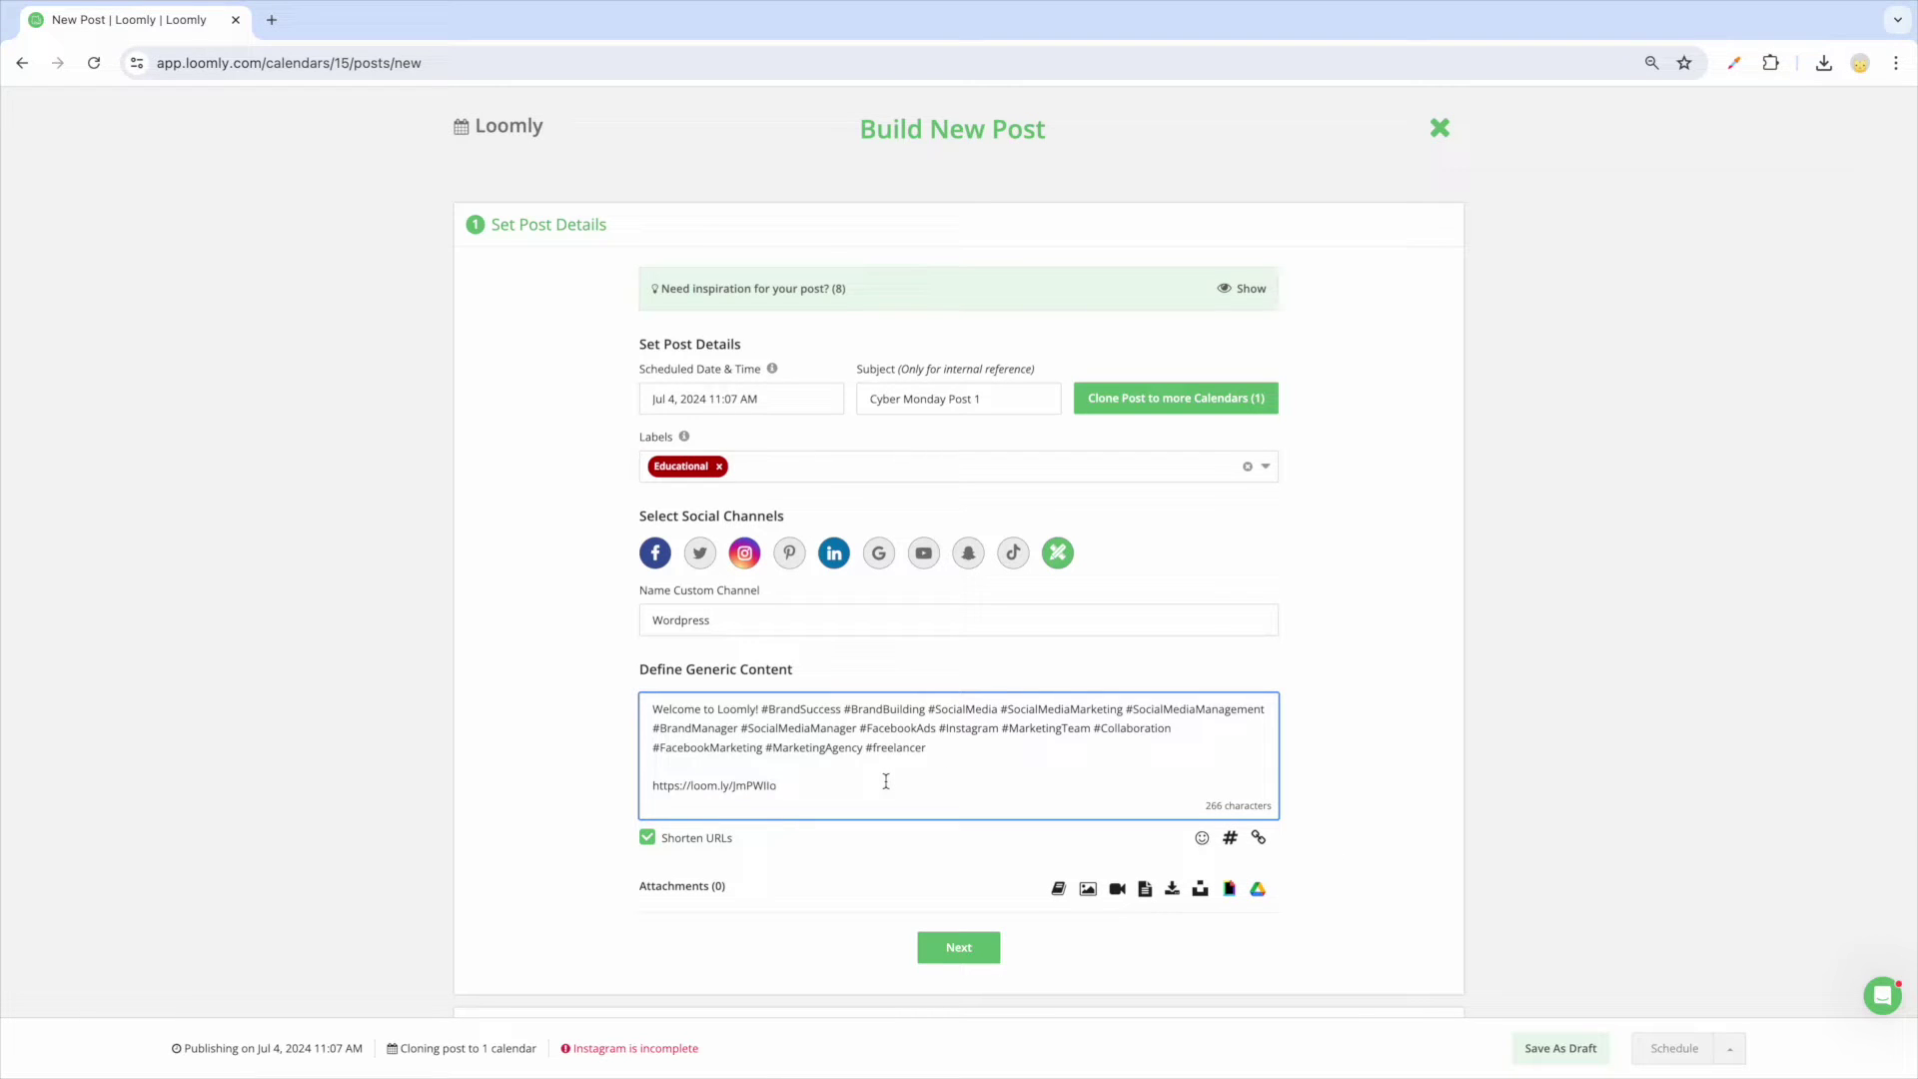
{"action": "left_click", "coordinate": [647, 842]}
{"action": "left_click", "coordinate": [647, 844]}
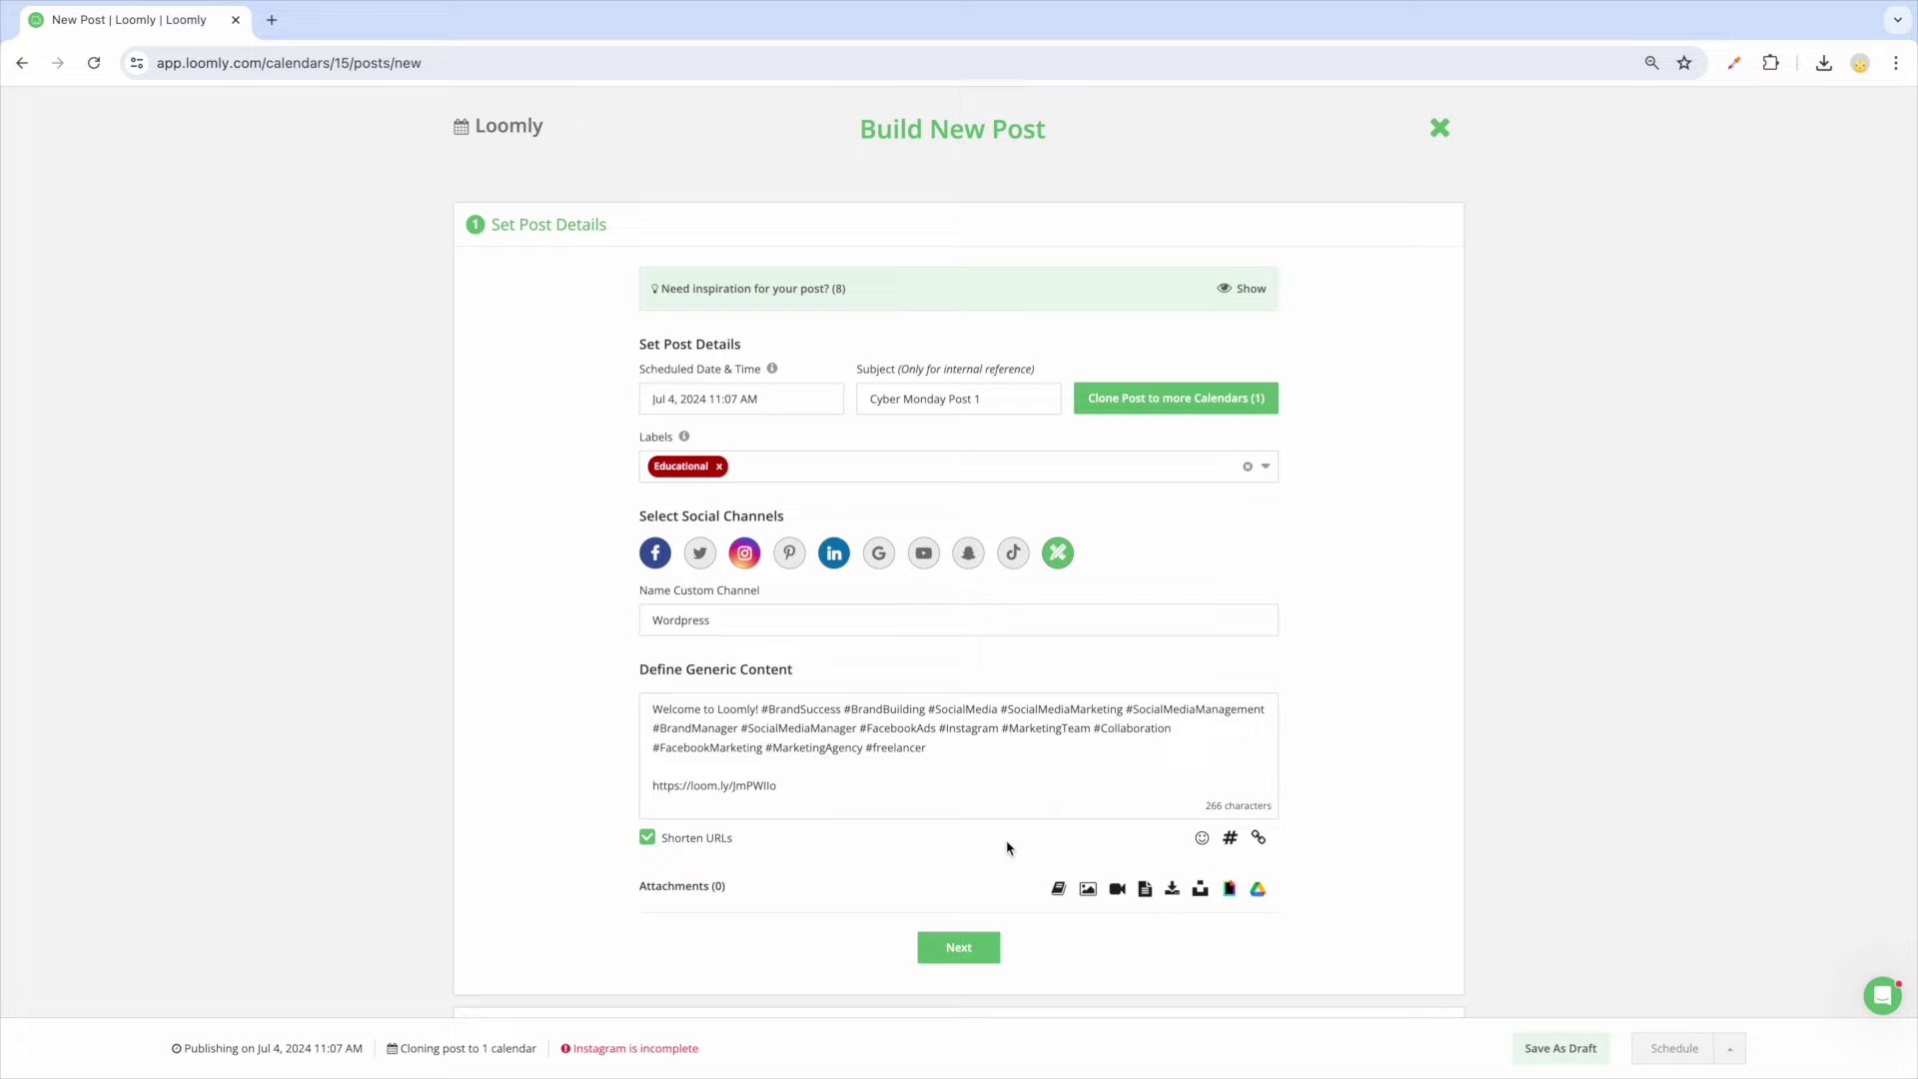
Skip the media library and select the fashion sketch photo from Unsplash.
{"action": "left_click", "coordinate": [1059, 888]}
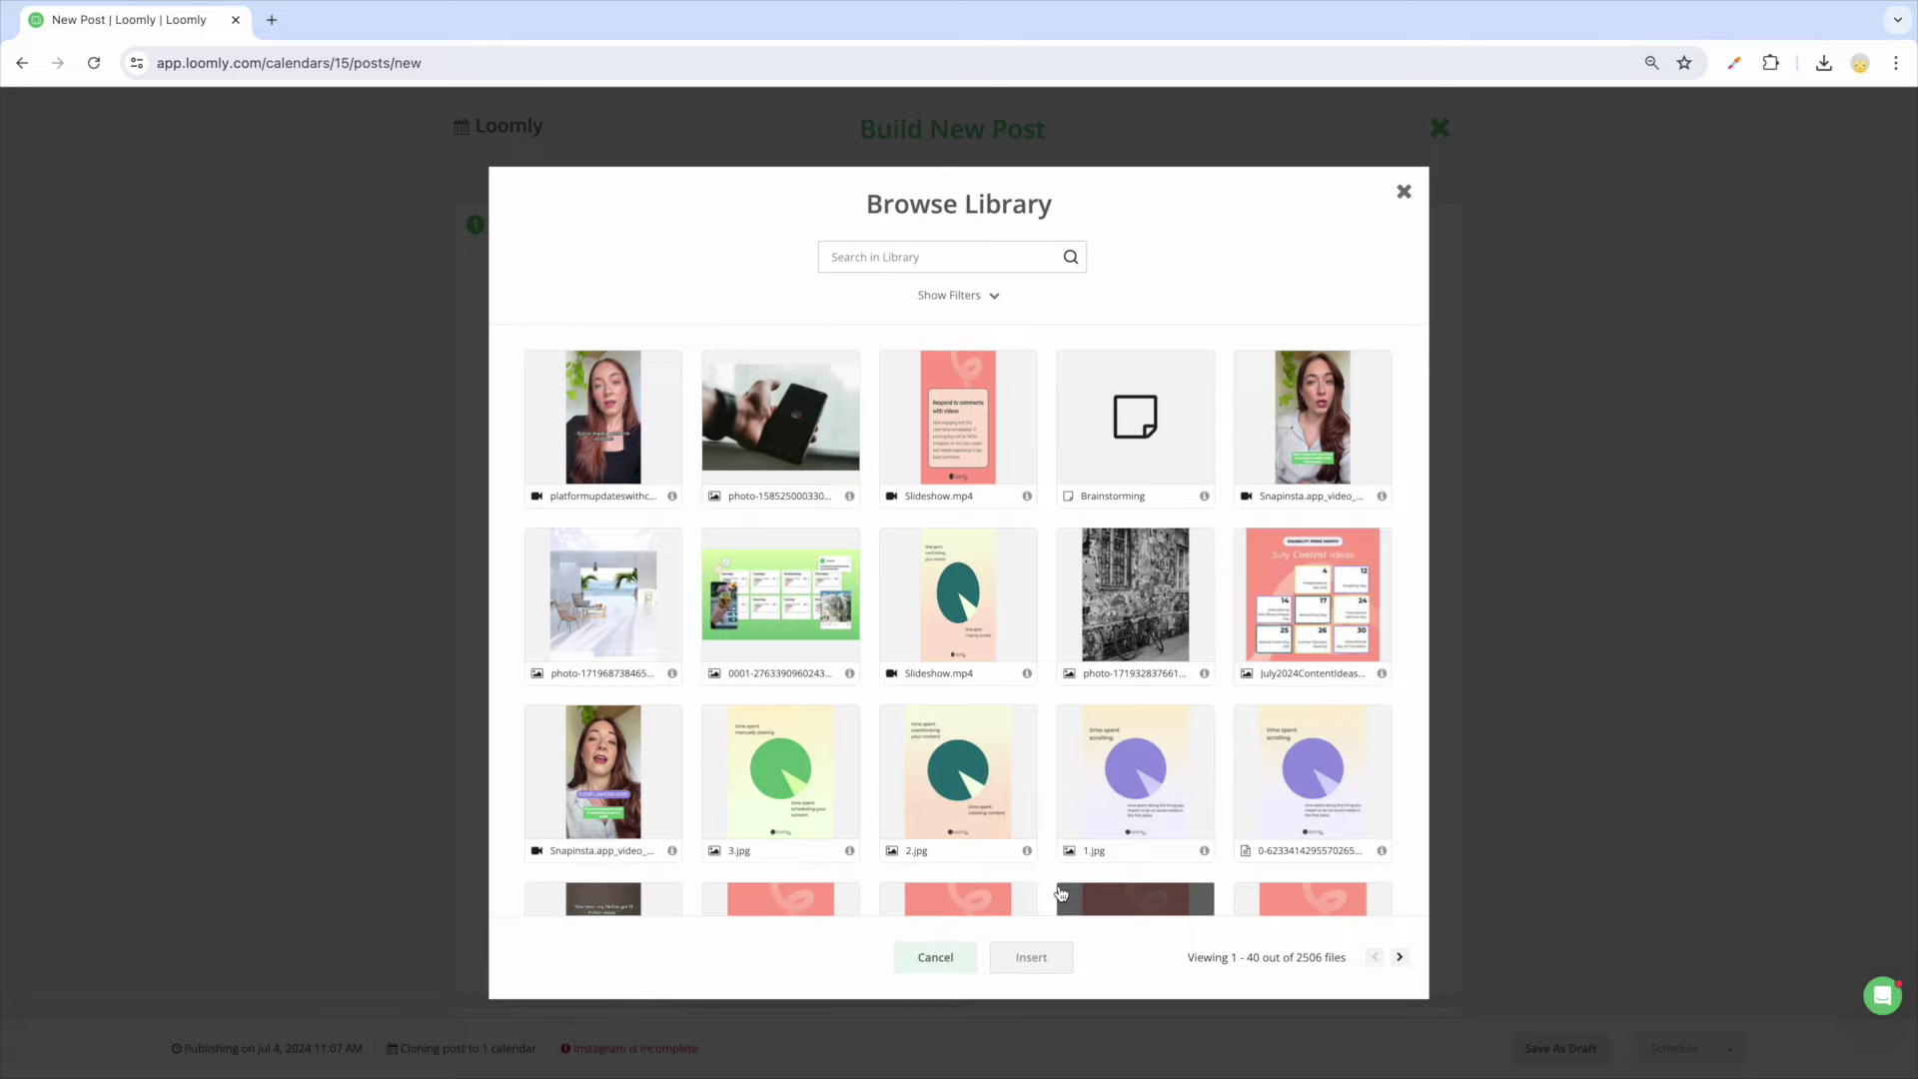
{"action": "left_click", "coordinate": [965, 956]}
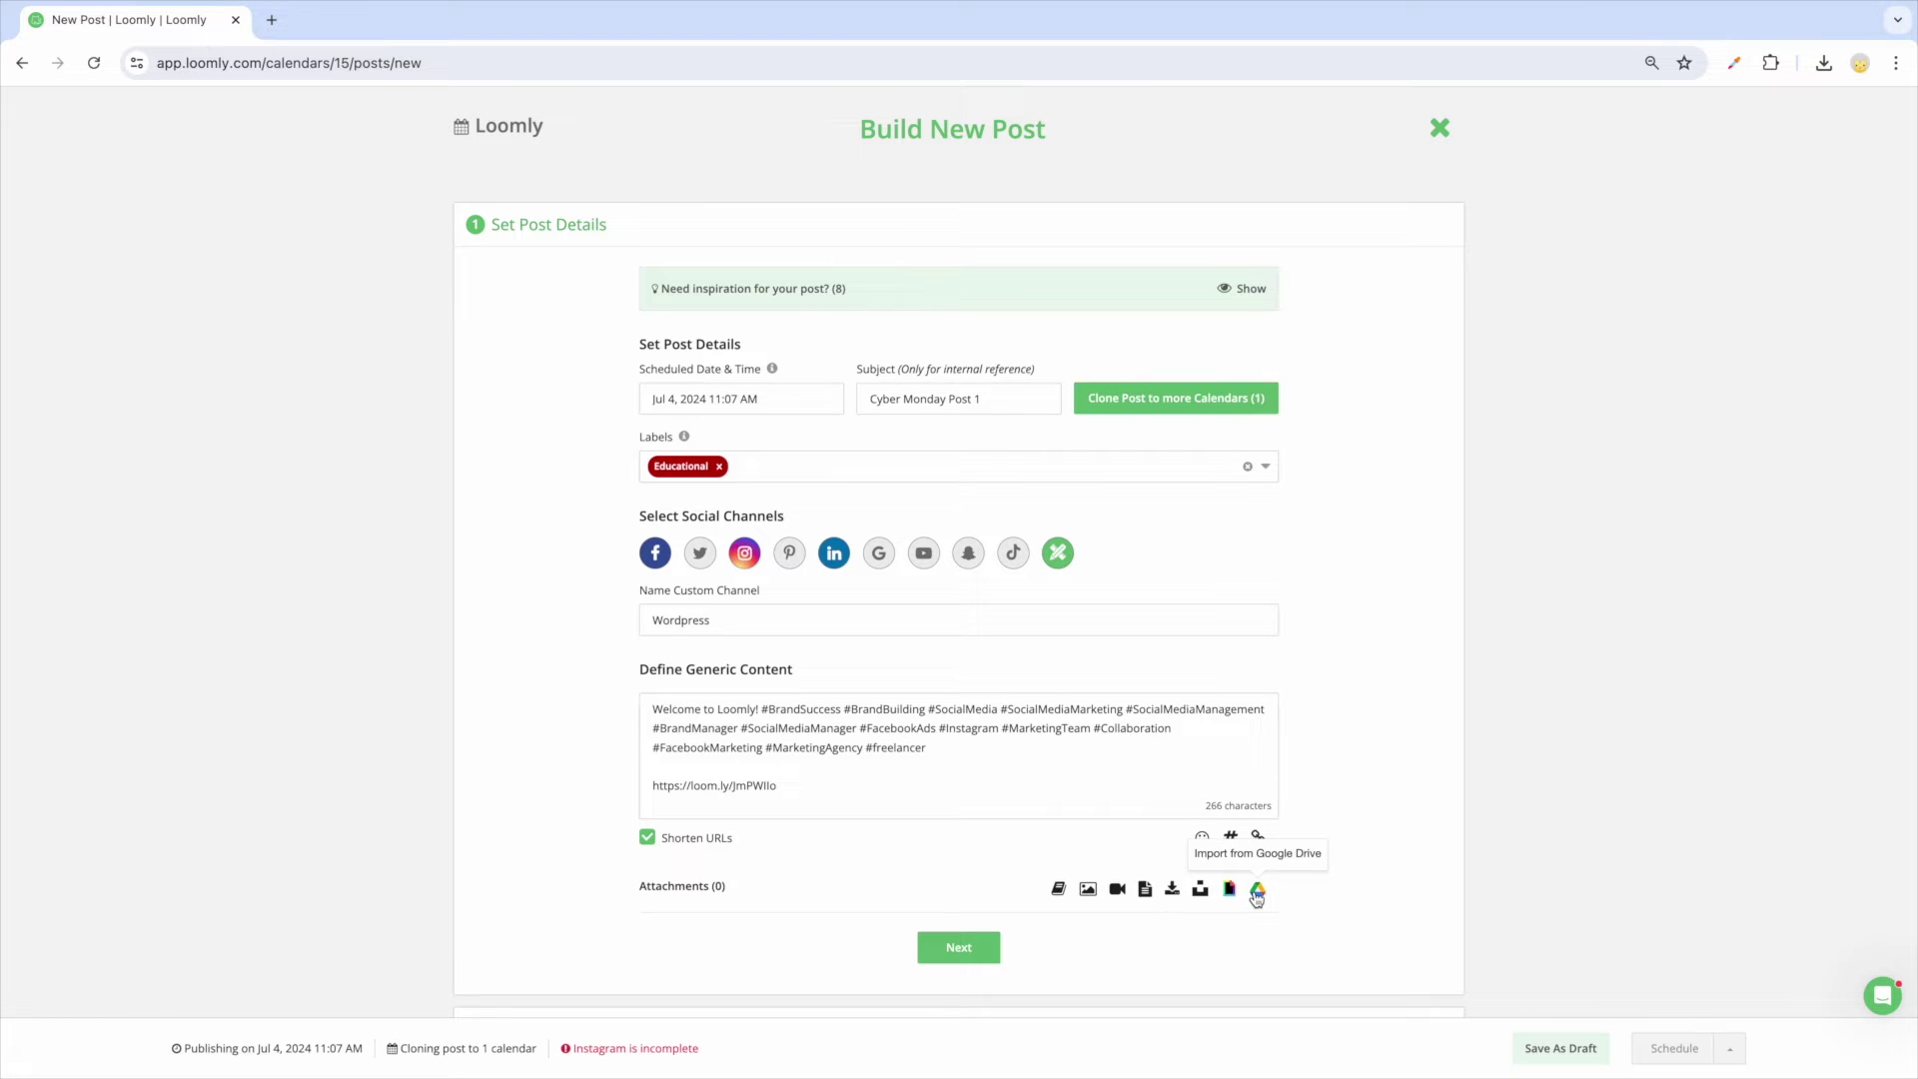
{"action": "left_click", "coordinate": [1202, 891]}
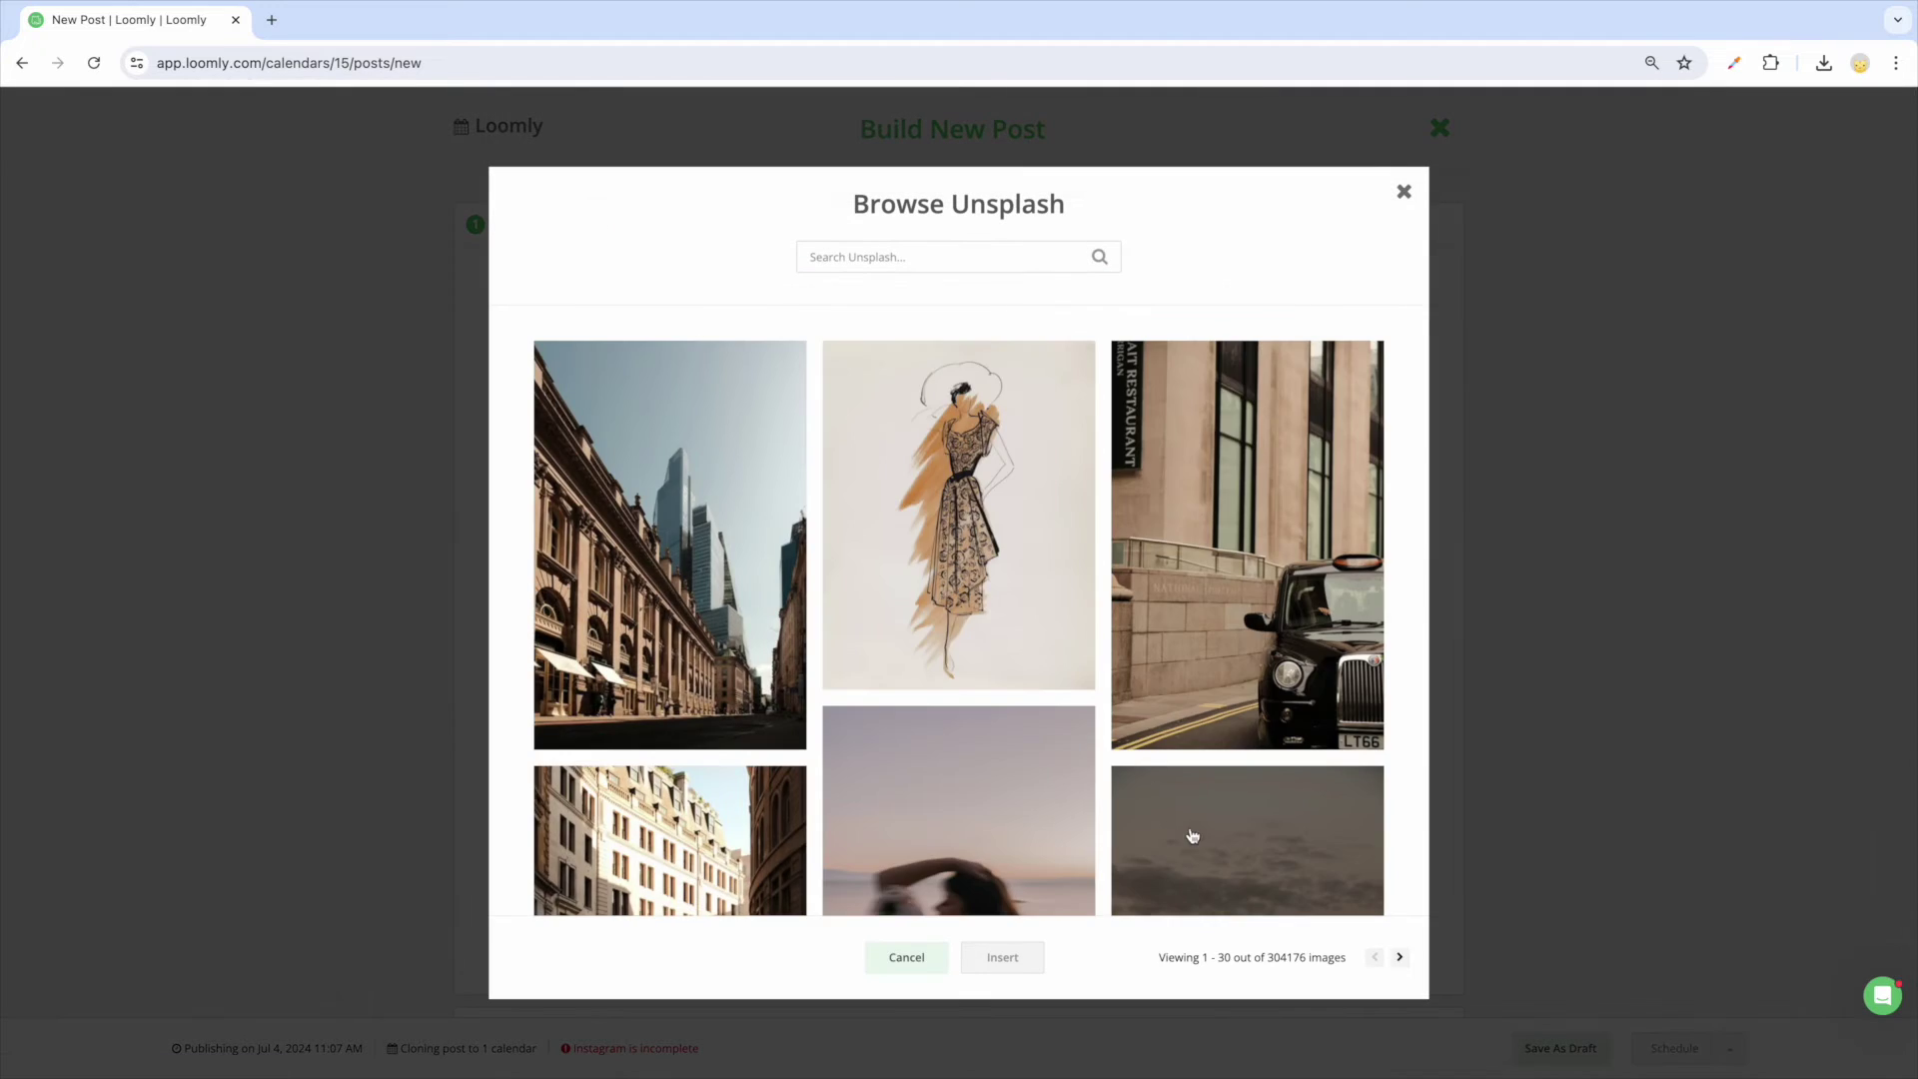
{"action": "left_click", "coordinate": [959, 515]}
Insert the sketch photo and crop it to a portrait ratio.
{"action": "left_click", "coordinate": [1002, 957]}
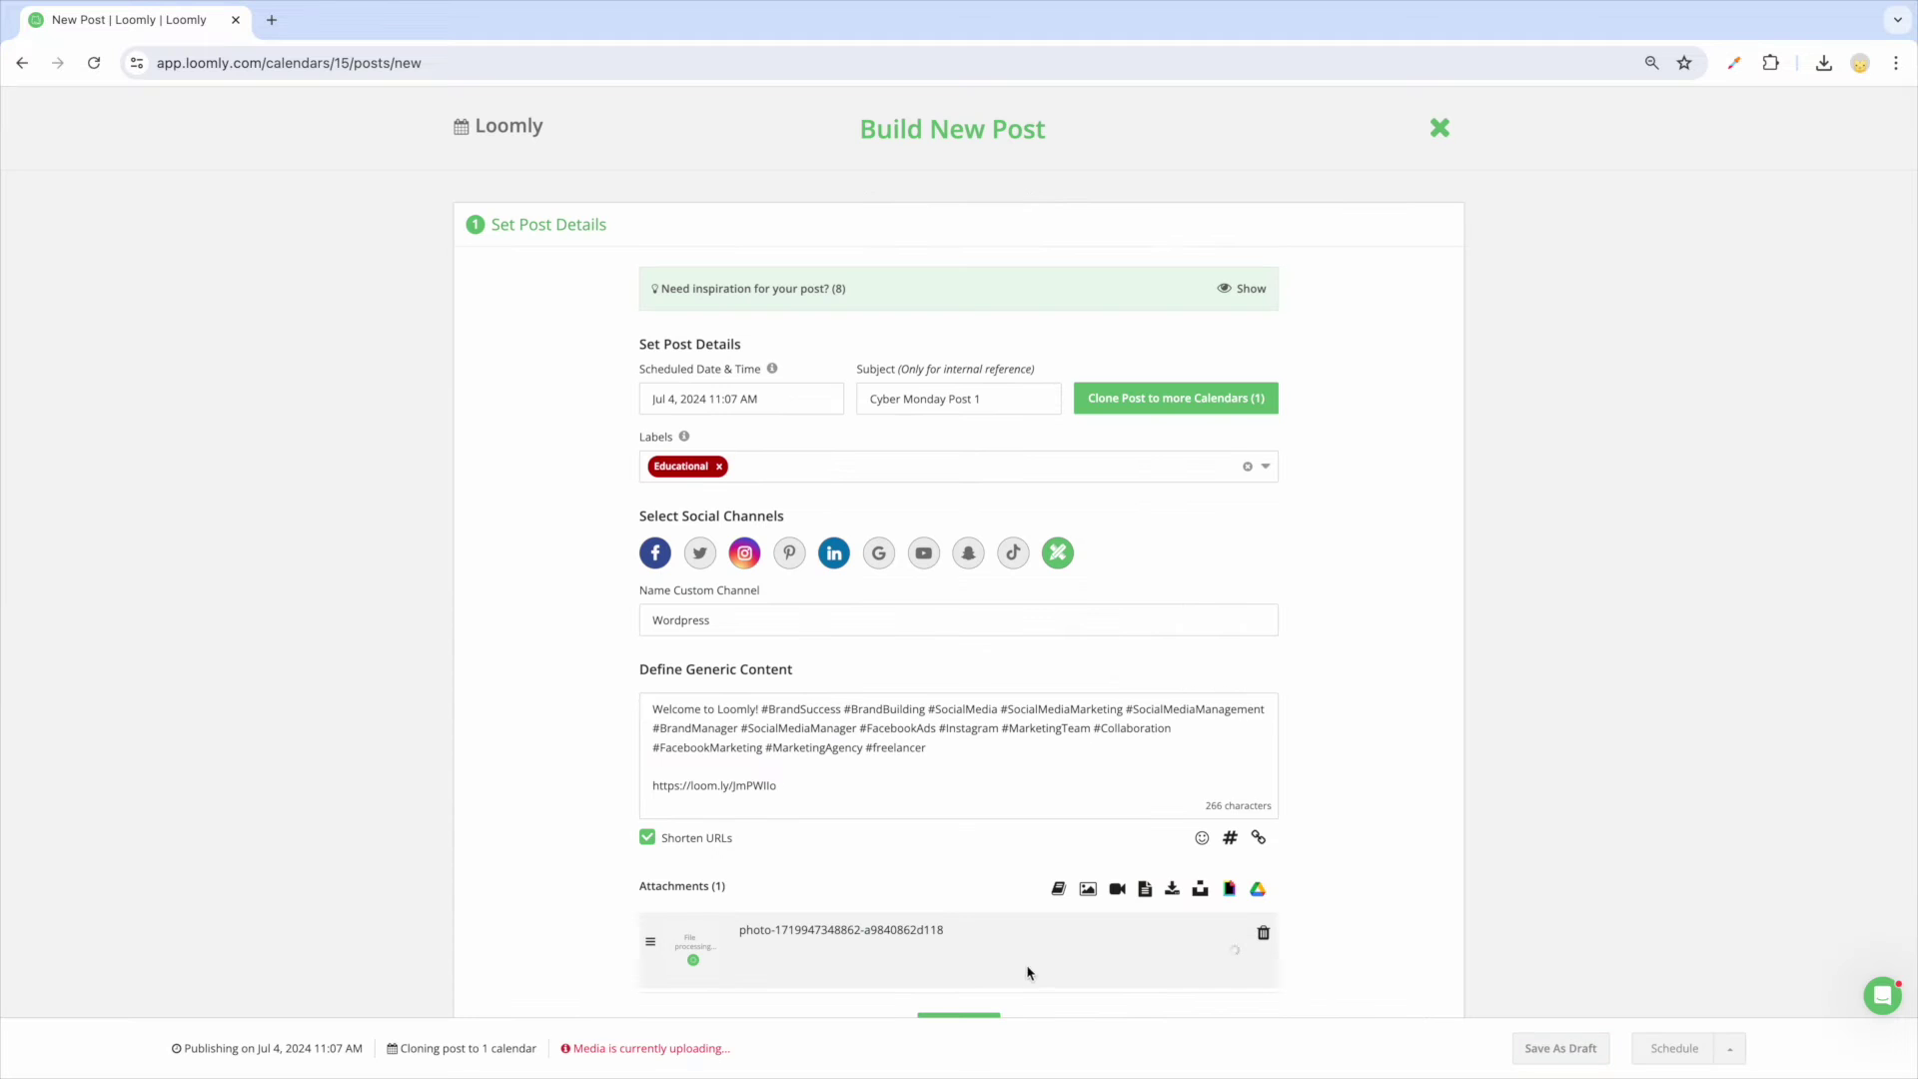
{"action": "scroll", "coordinate": [1148, 989], "scroll_direction": "down", "scroll_amount": 1}
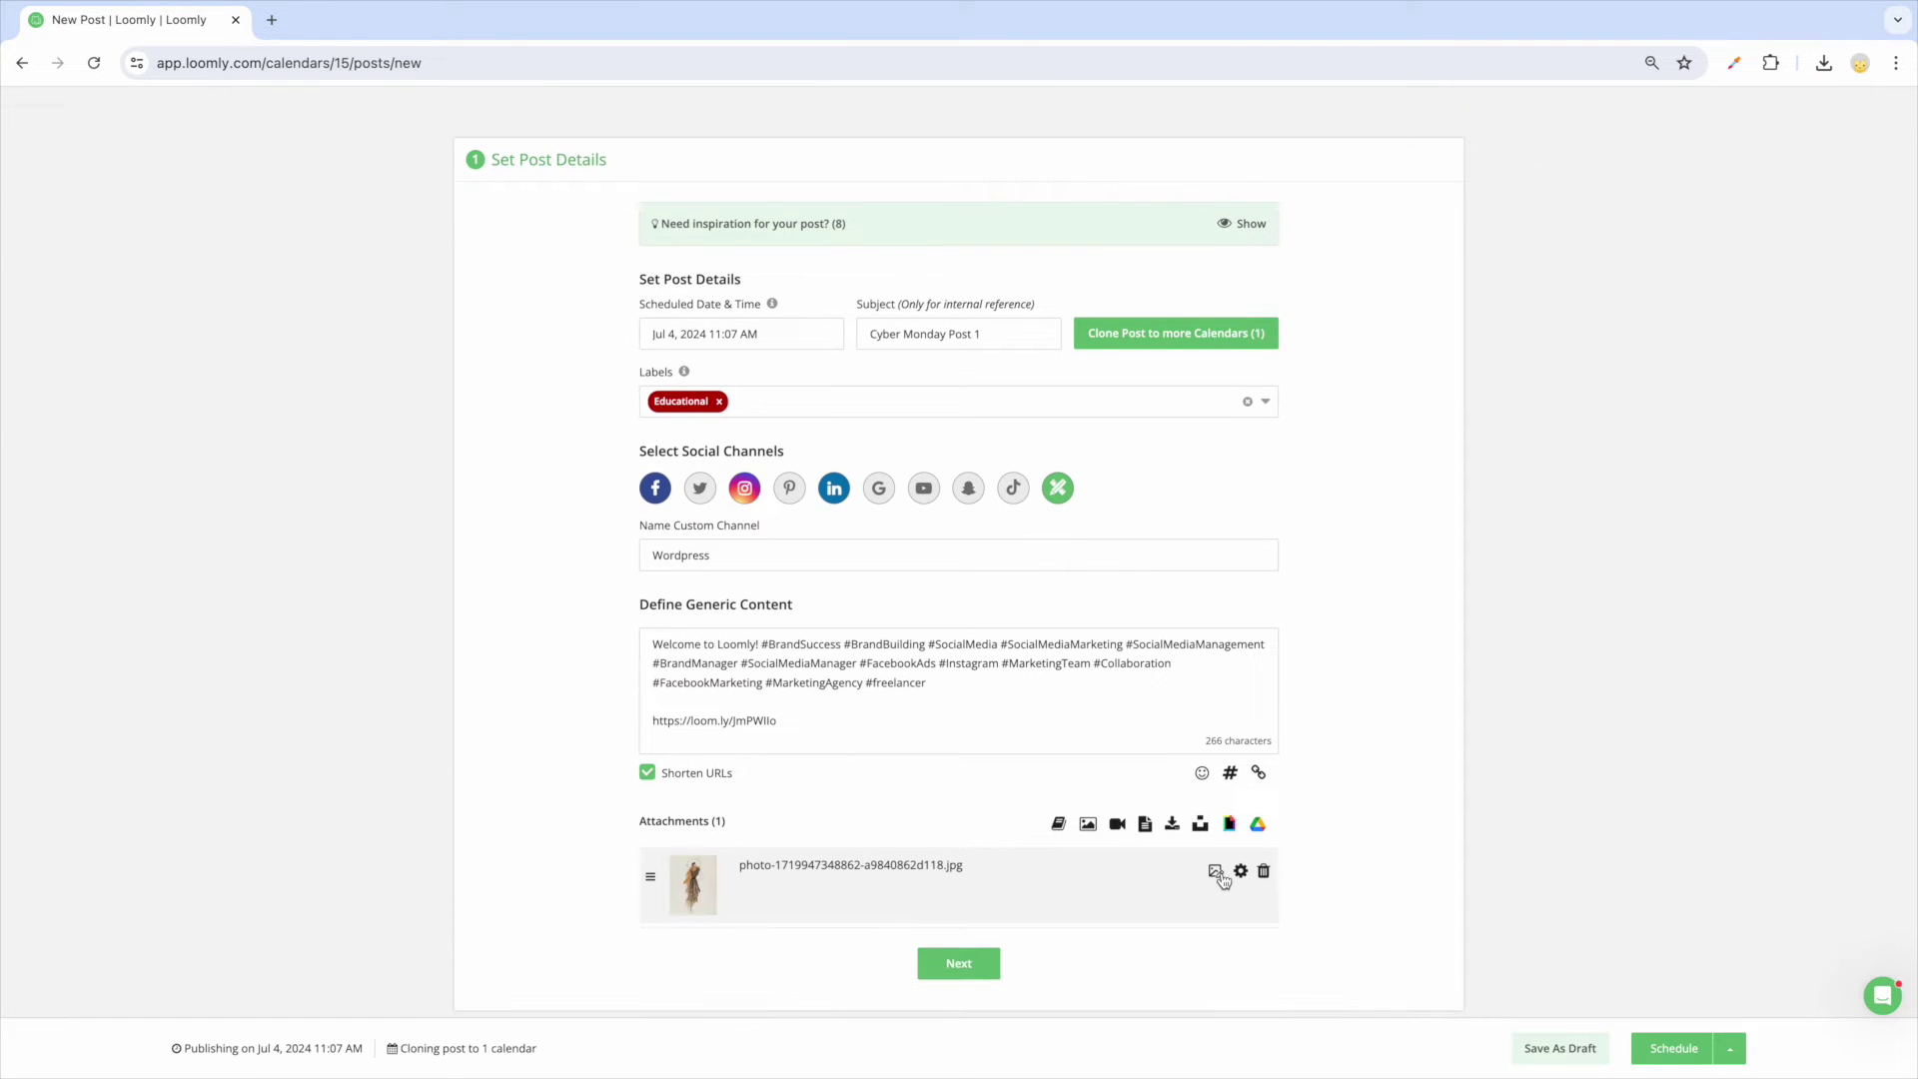
{"action": "left_click", "coordinate": [1217, 874]}
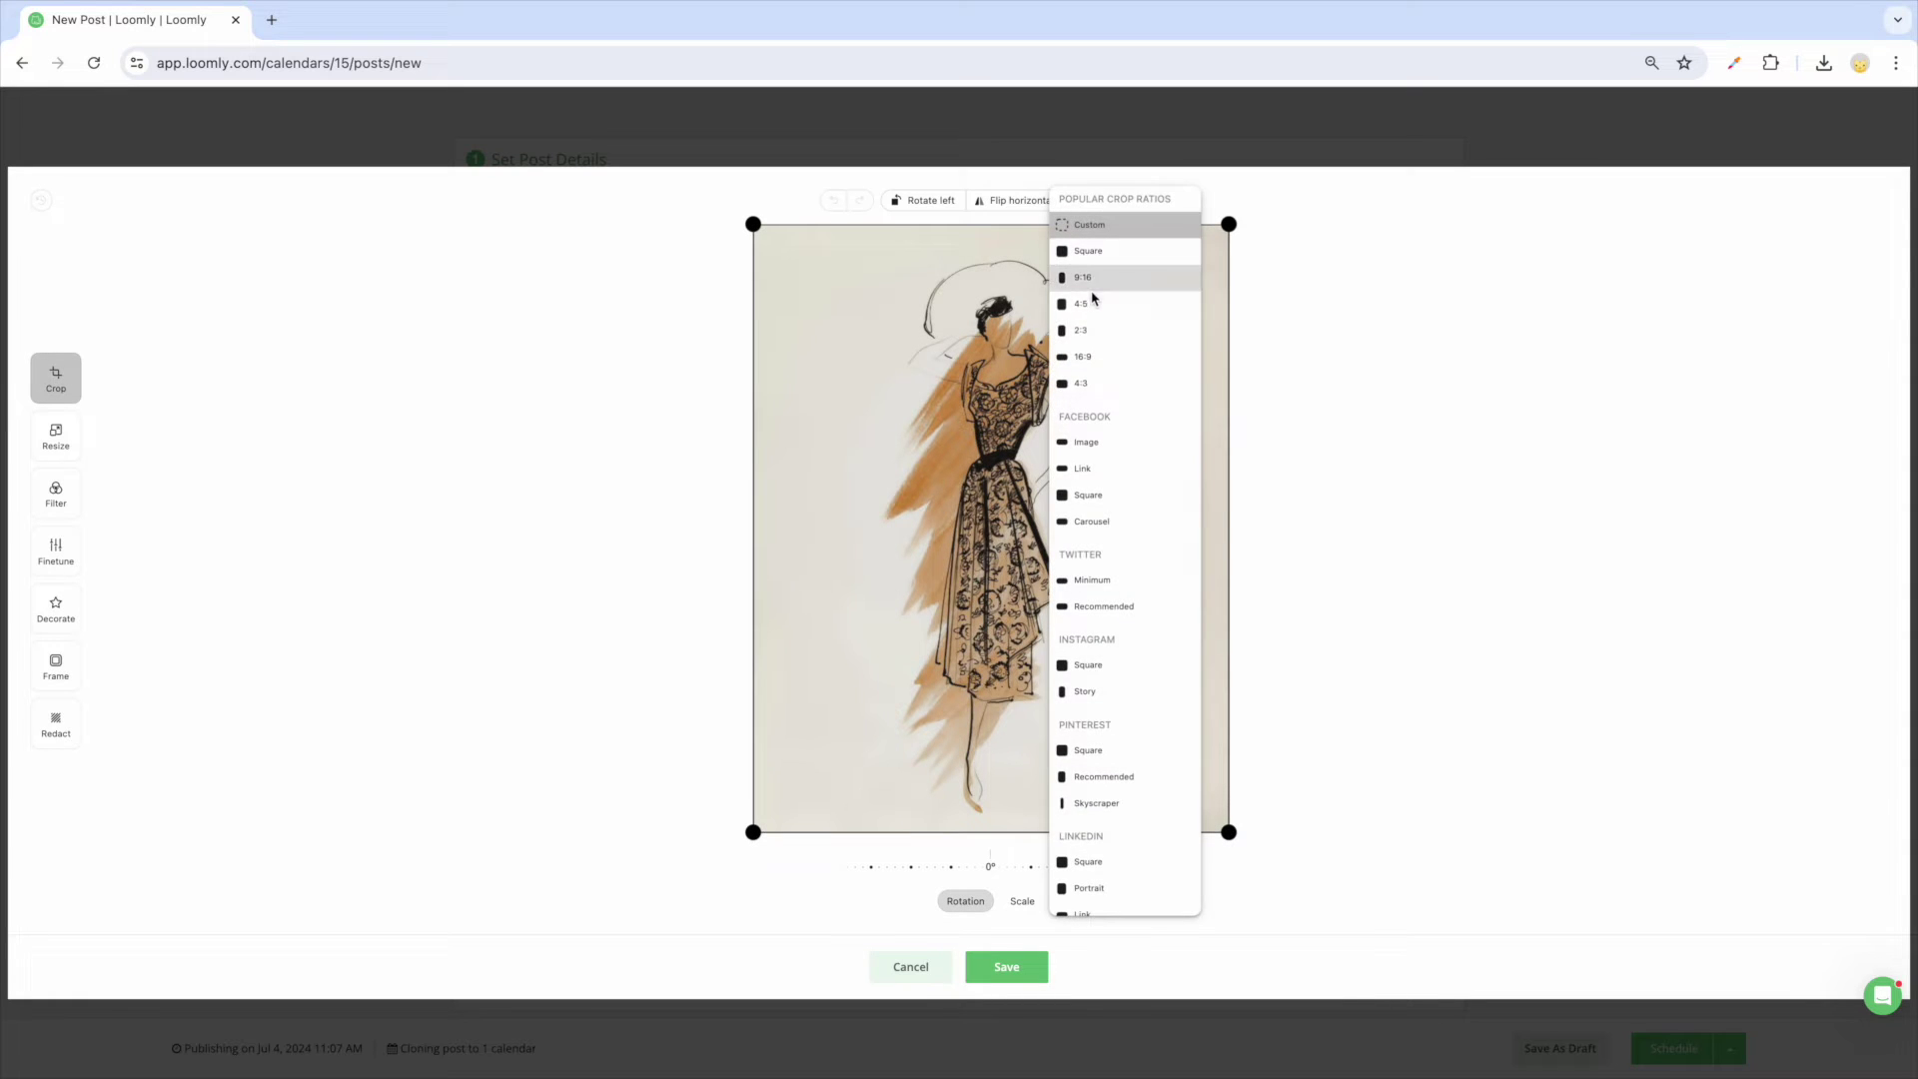
{"action": "left_click", "coordinate": [1087, 302]}
{"action": "left_click", "coordinate": [1038, 967]}
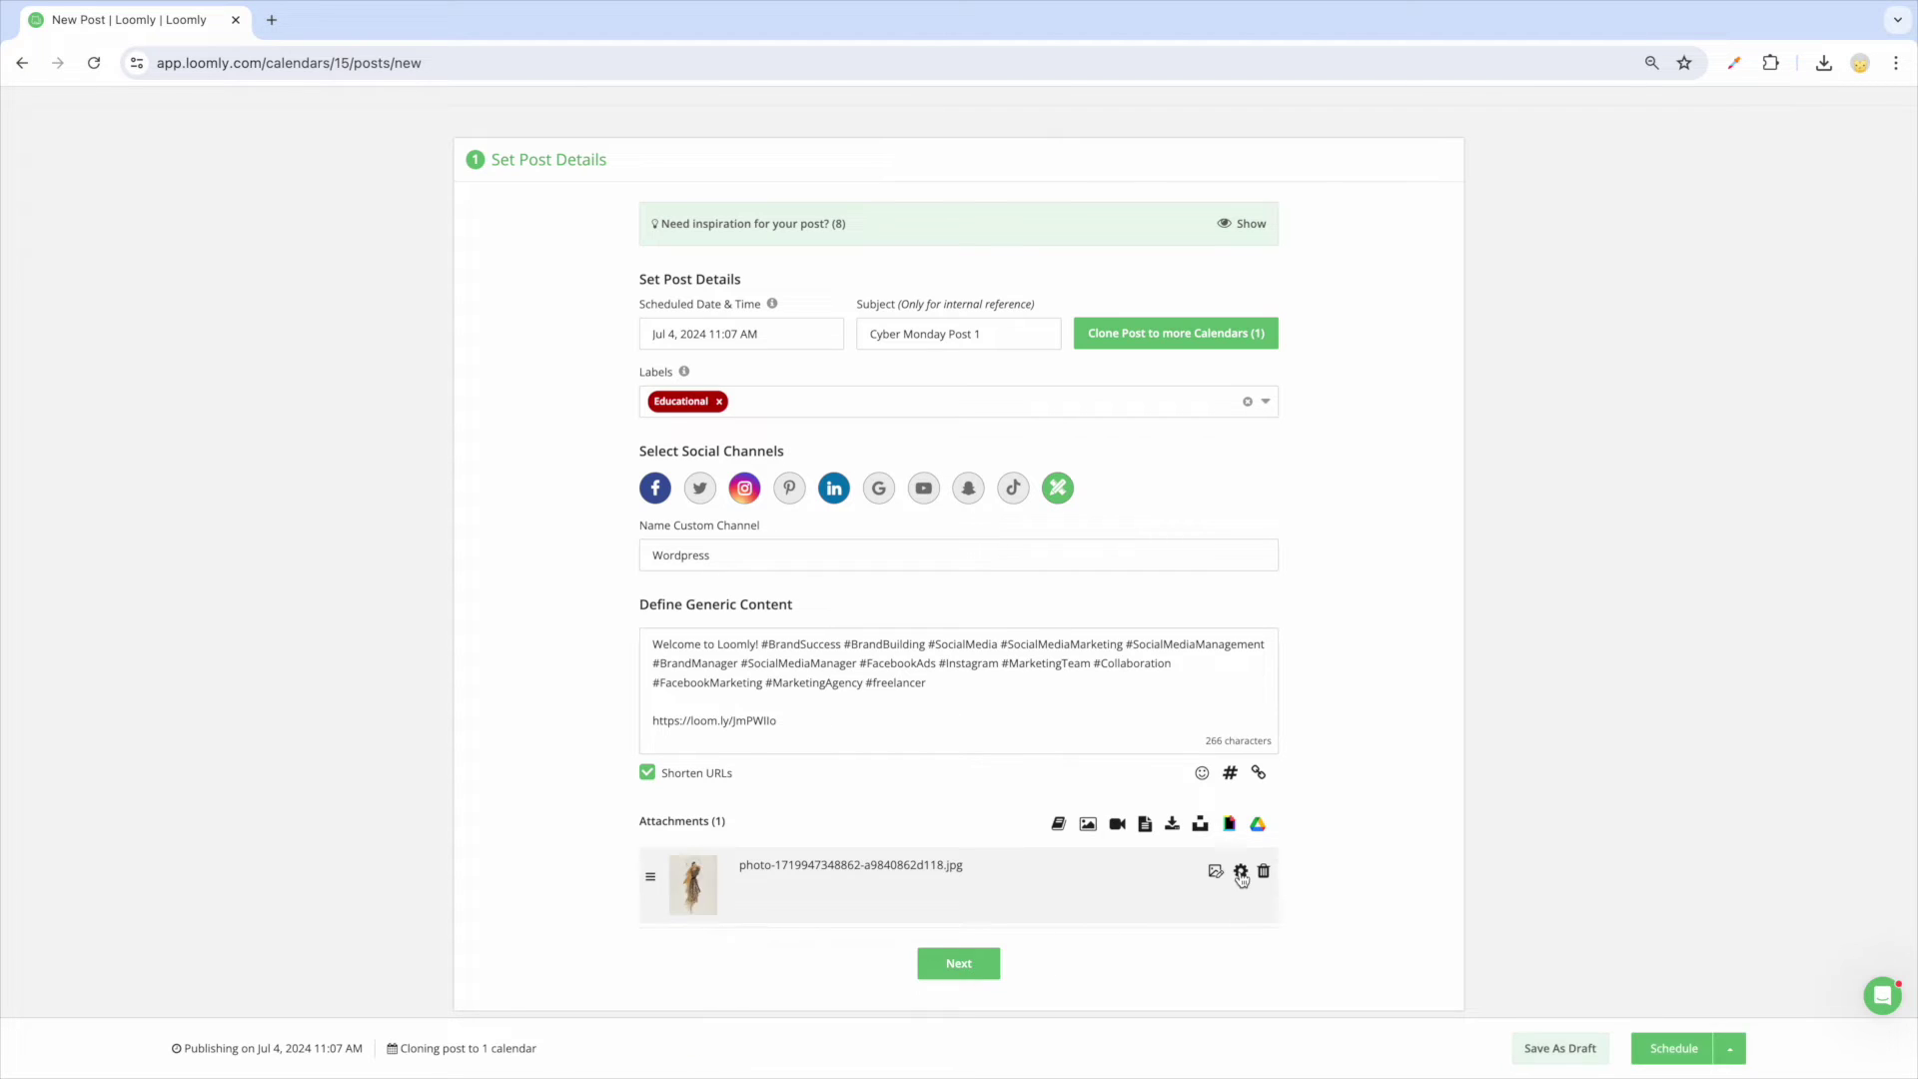
Give the image the alt text 'dress' and proceed to channel fine-tuning.
{"action": "left_click", "coordinate": [1240, 873]}
{"action": "left_click", "coordinate": [1007, 327]}
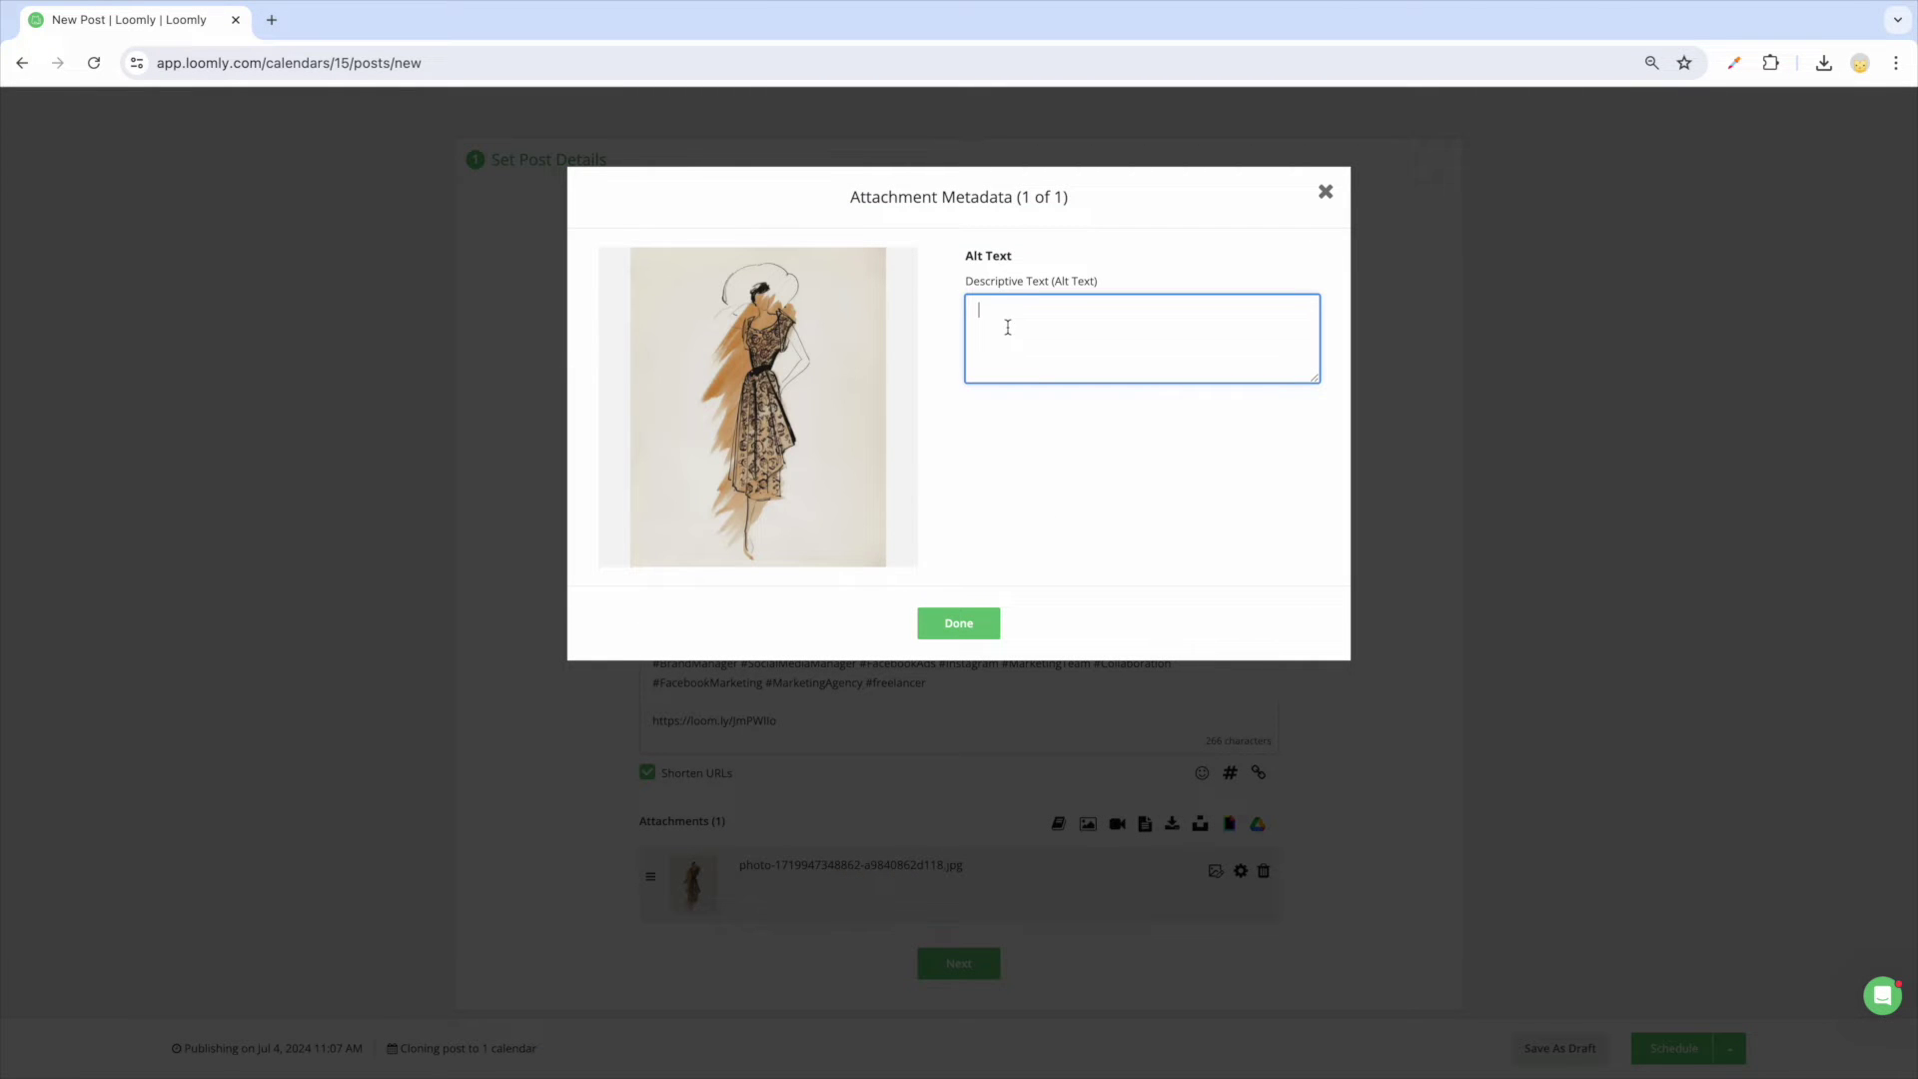
{"action": "type", "text": "dress"}
{"action": "left_click", "coordinate": [957, 621]}
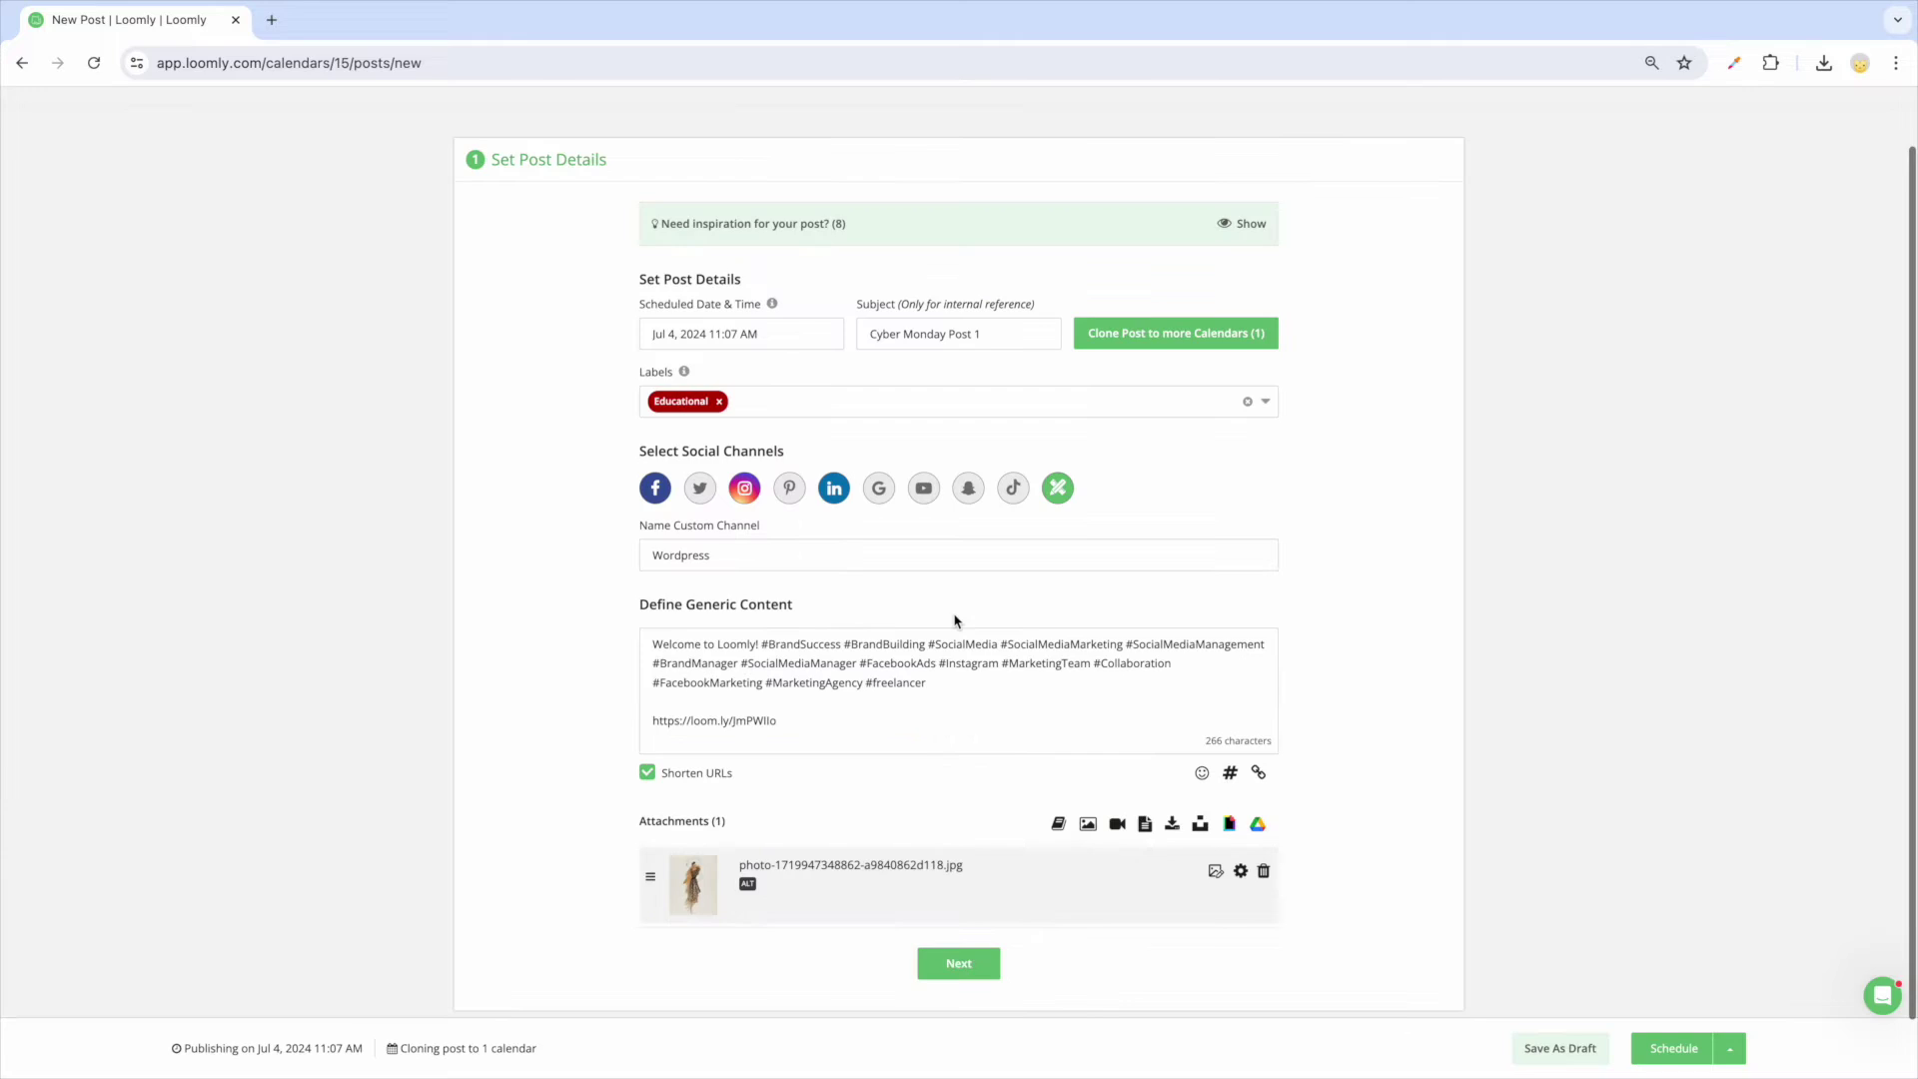
{"action": "left_click", "coordinate": [959, 964]}
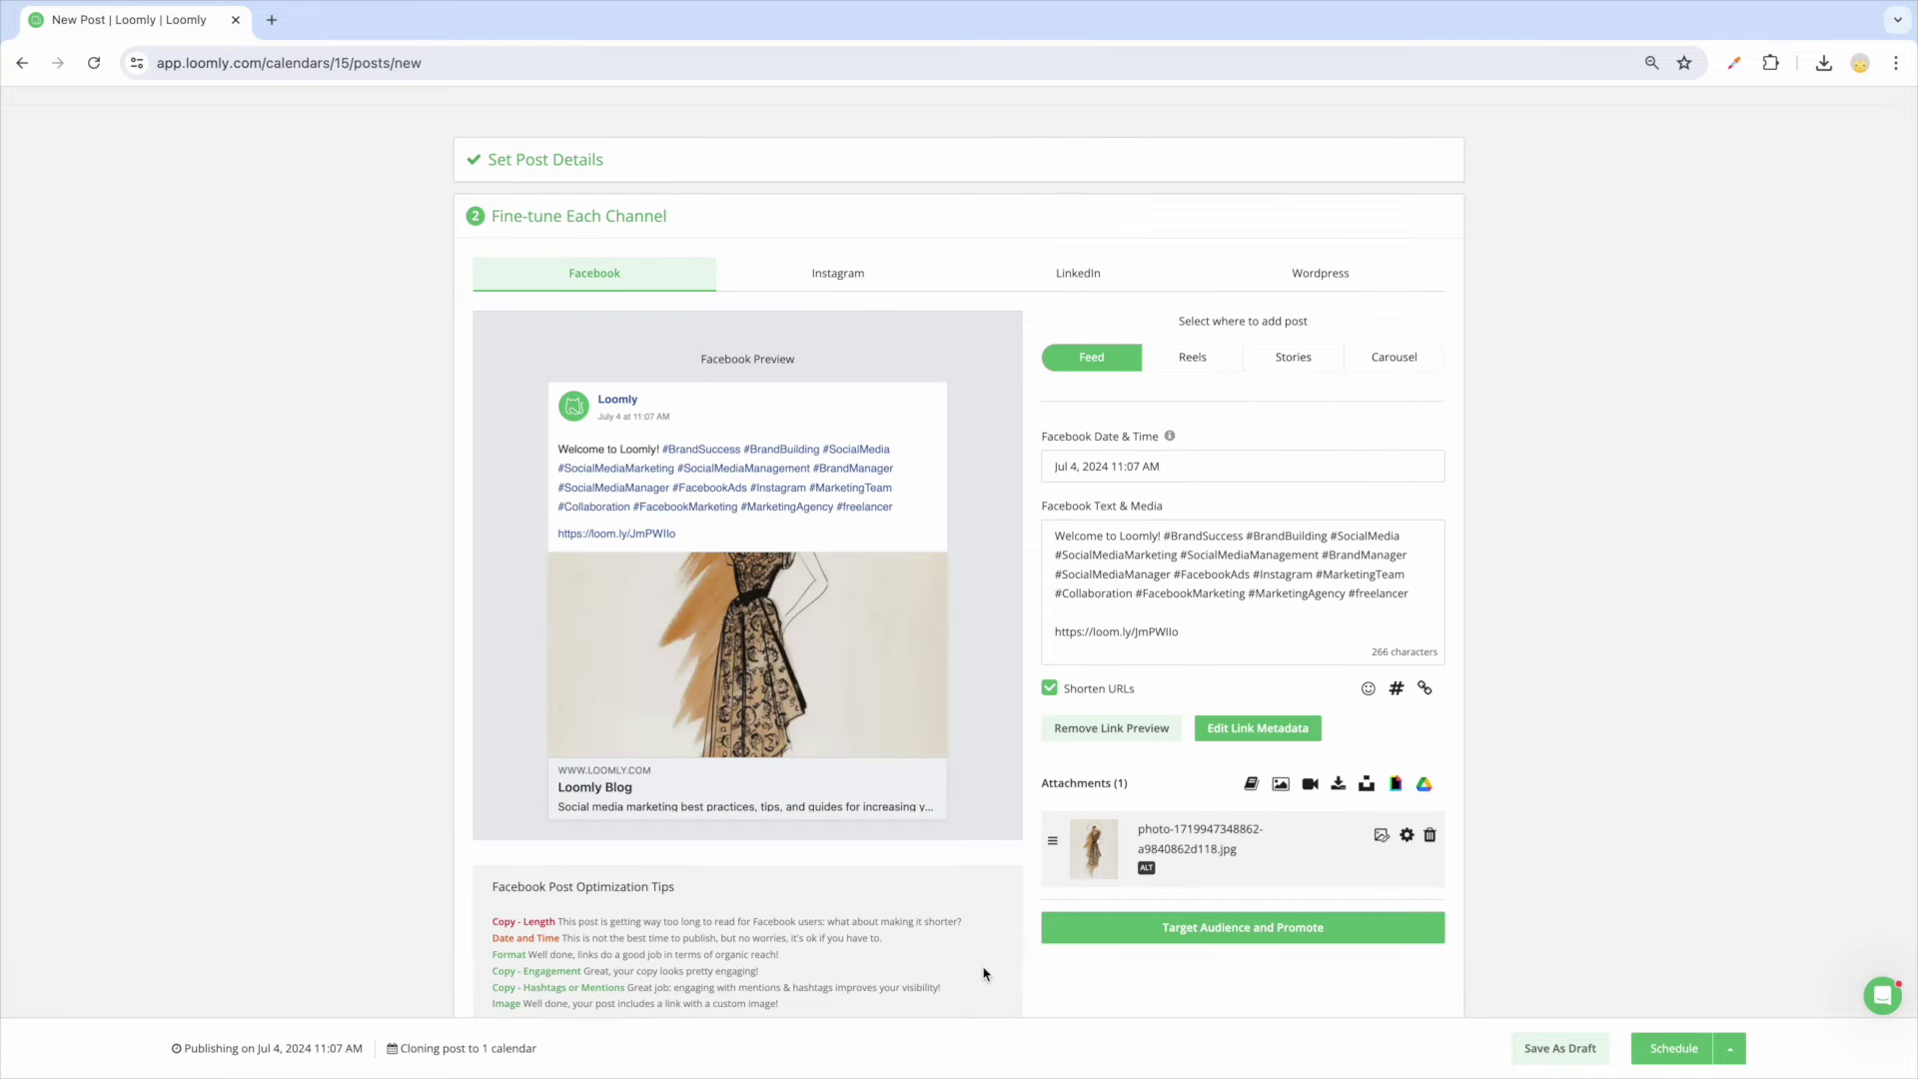
Keep the Facebook version as a Feed post and schedule it for Thu, Jul 04 at 6:06 AM.
{"action": "scroll", "coordinate": [984, 974], "scroll_direction": "down", "scroll_amount": 1}
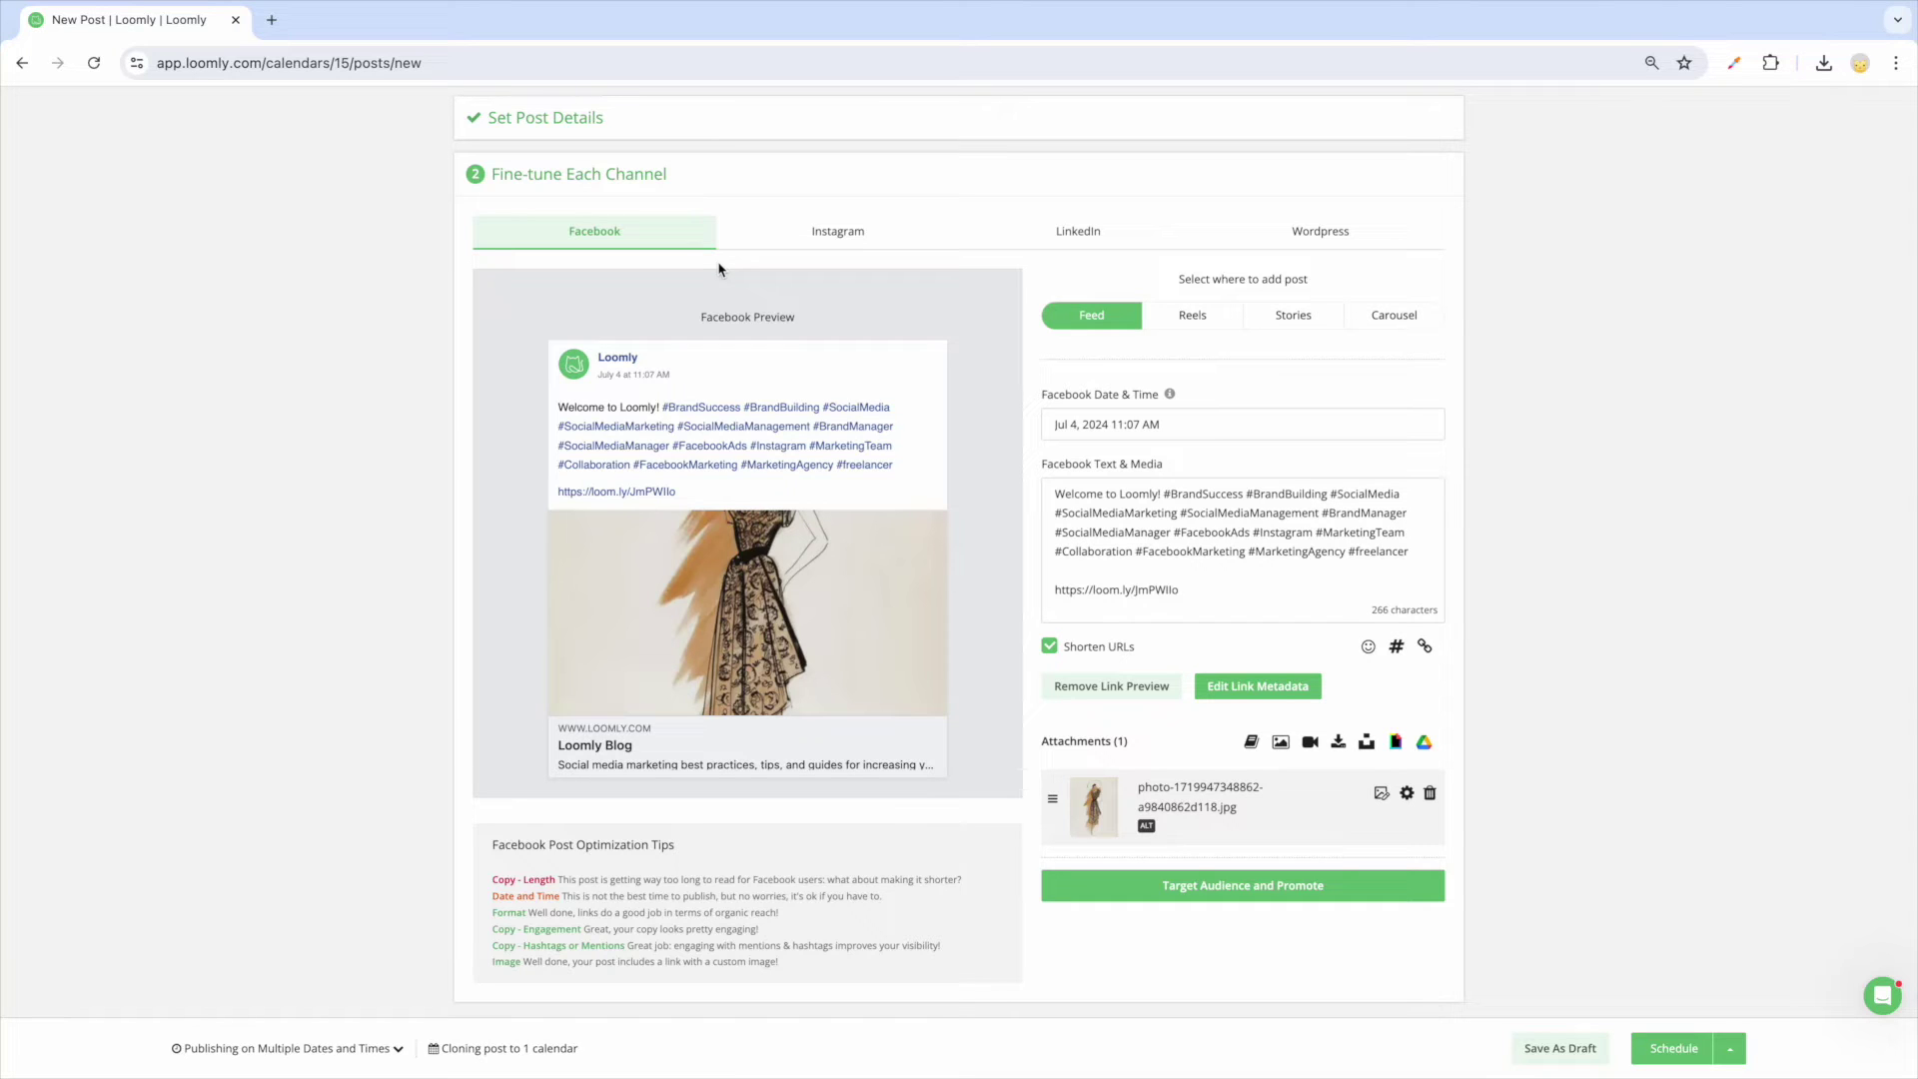
{"action": "left_click", "coordinate": [1211, 317]}
{"action": "left_click", "coordinate": [1109, 316]}
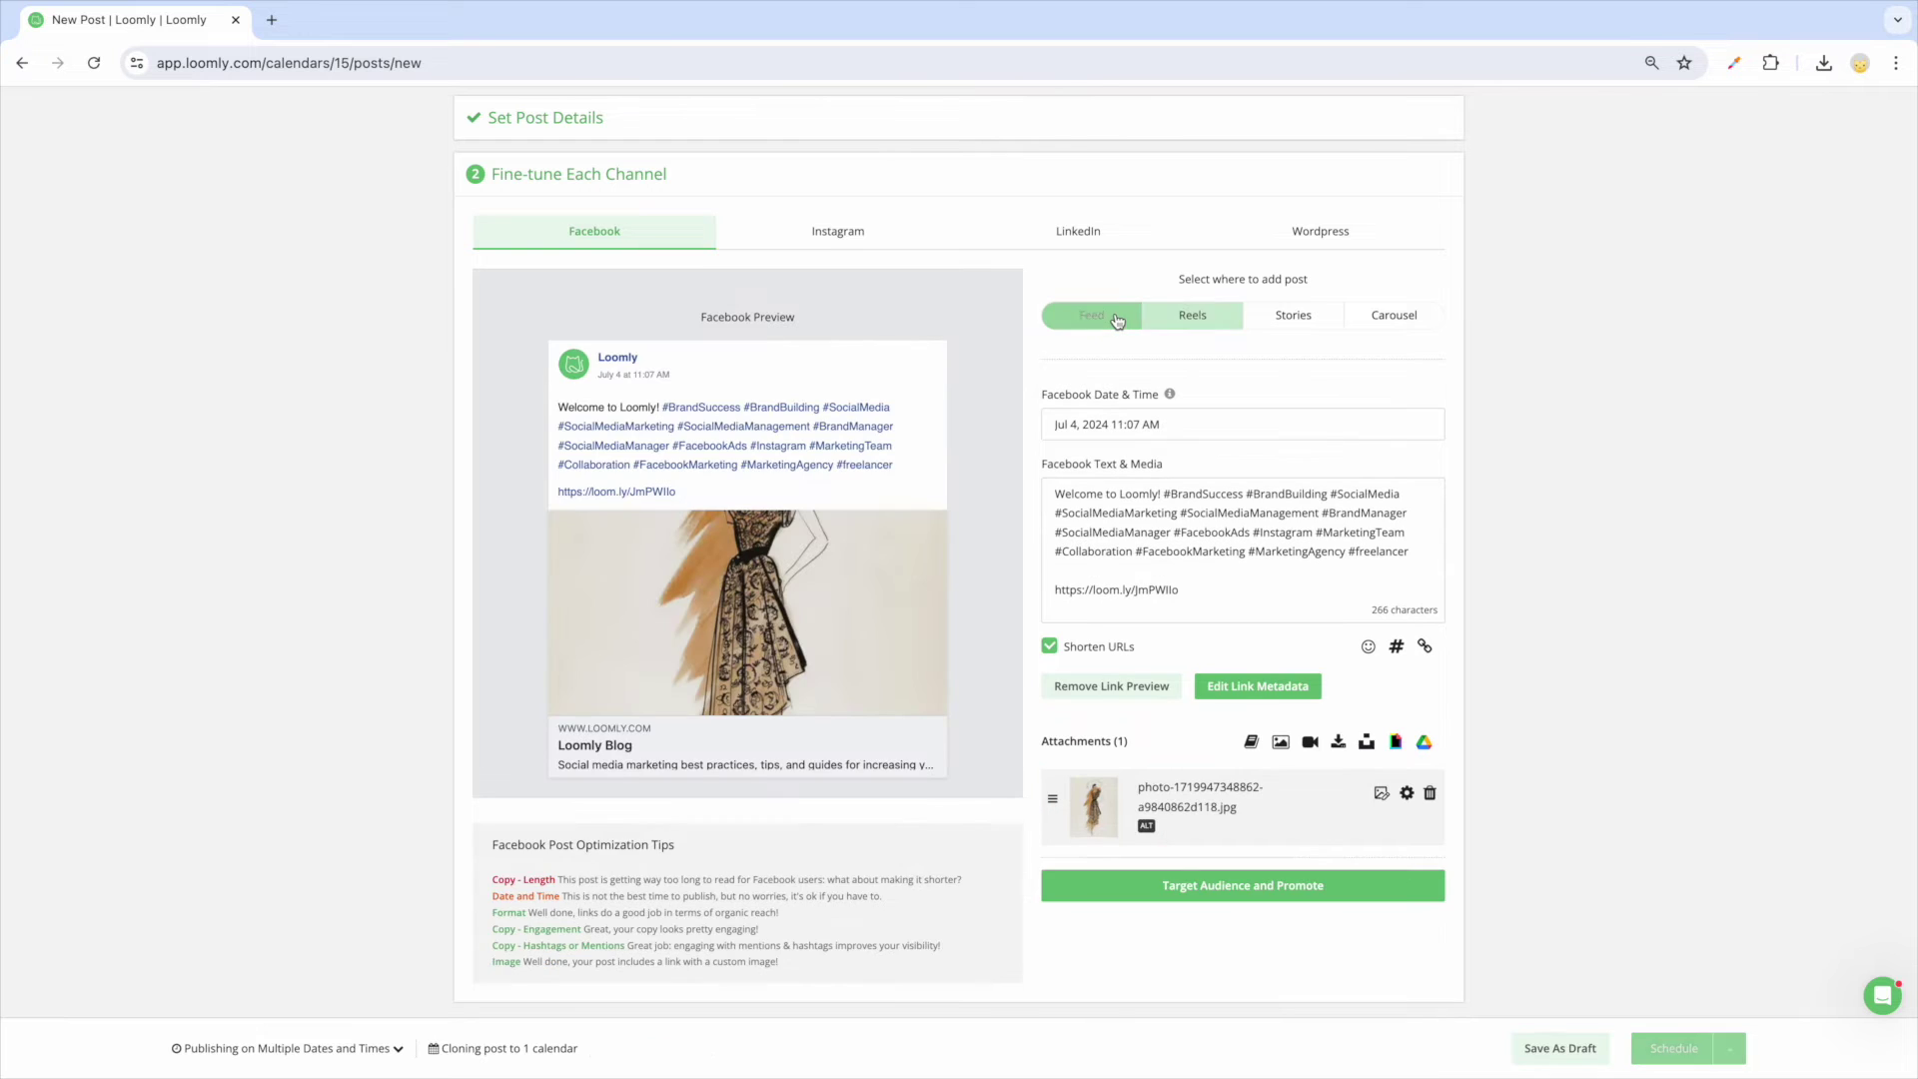
{"action": "left_click", "coordinate": [1144, 424]}
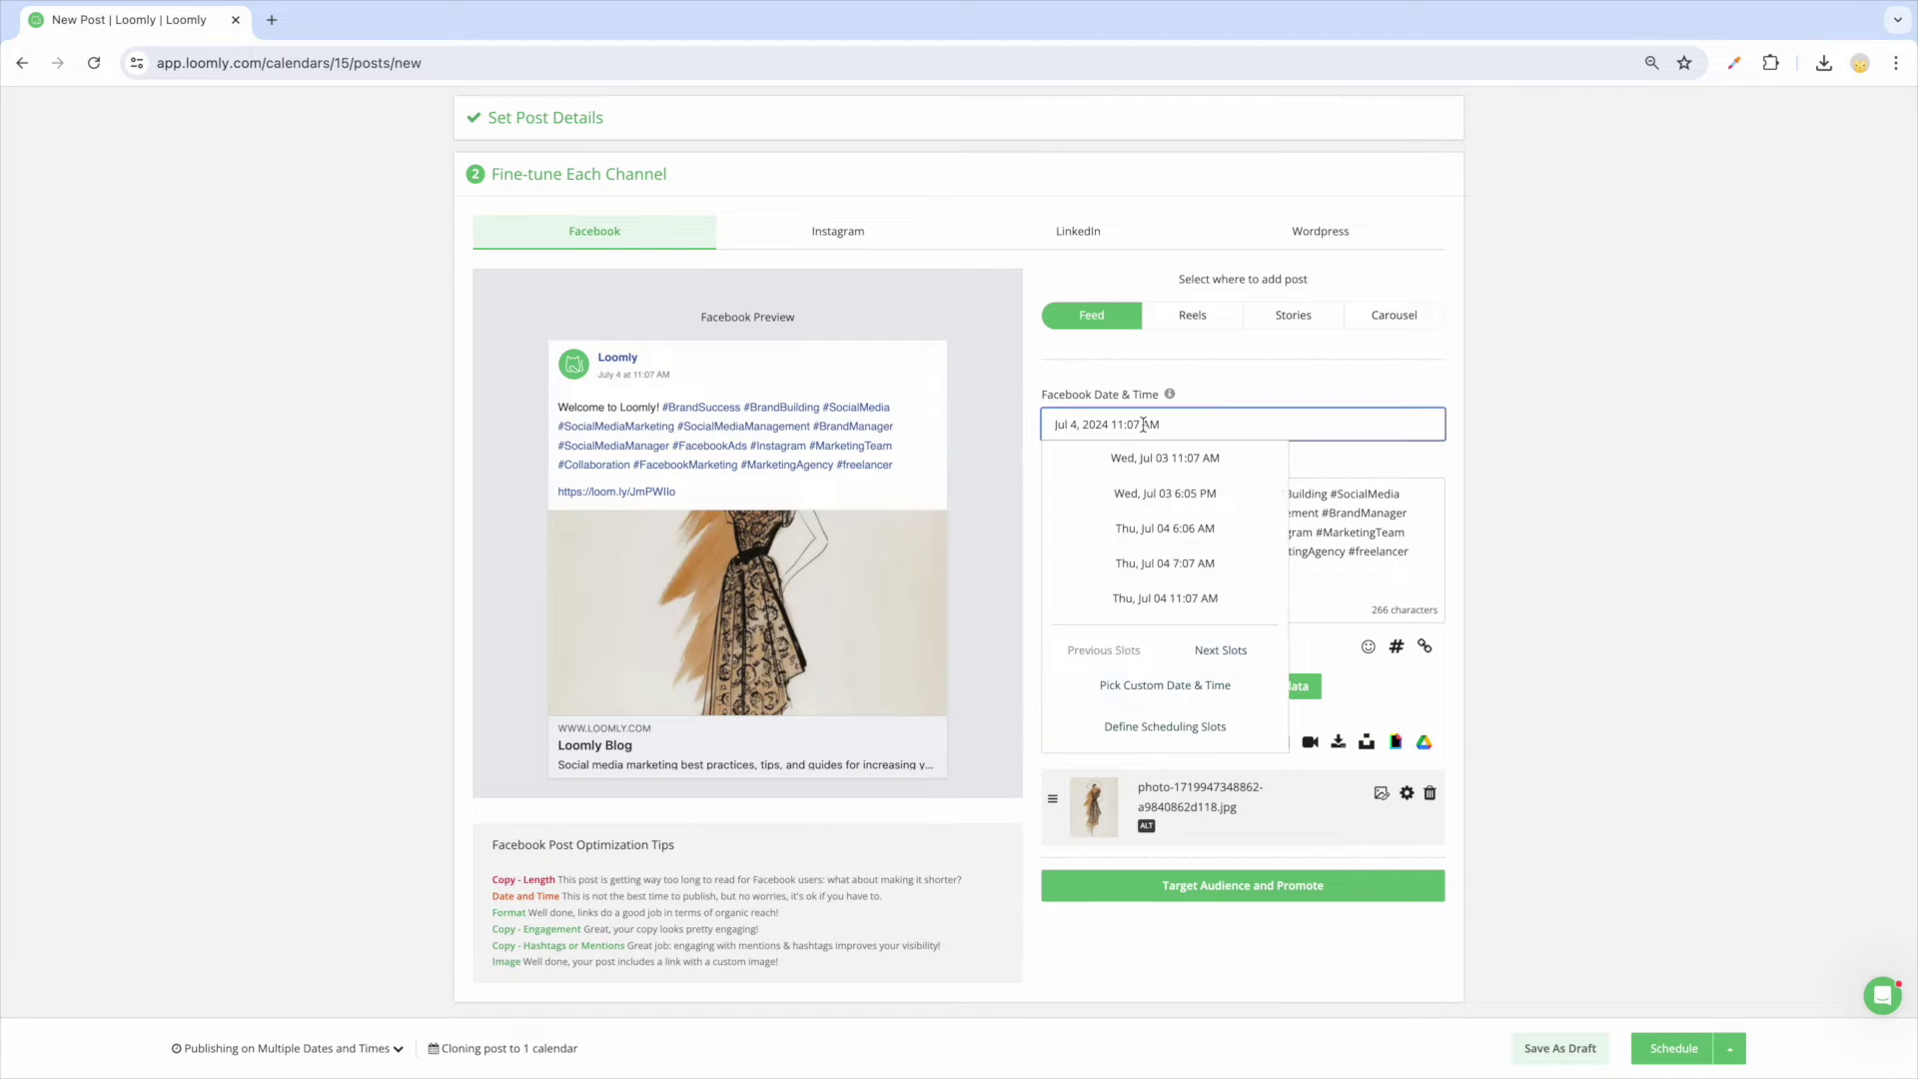
{"action": "left_click", "coordinate": [1169, 529]}
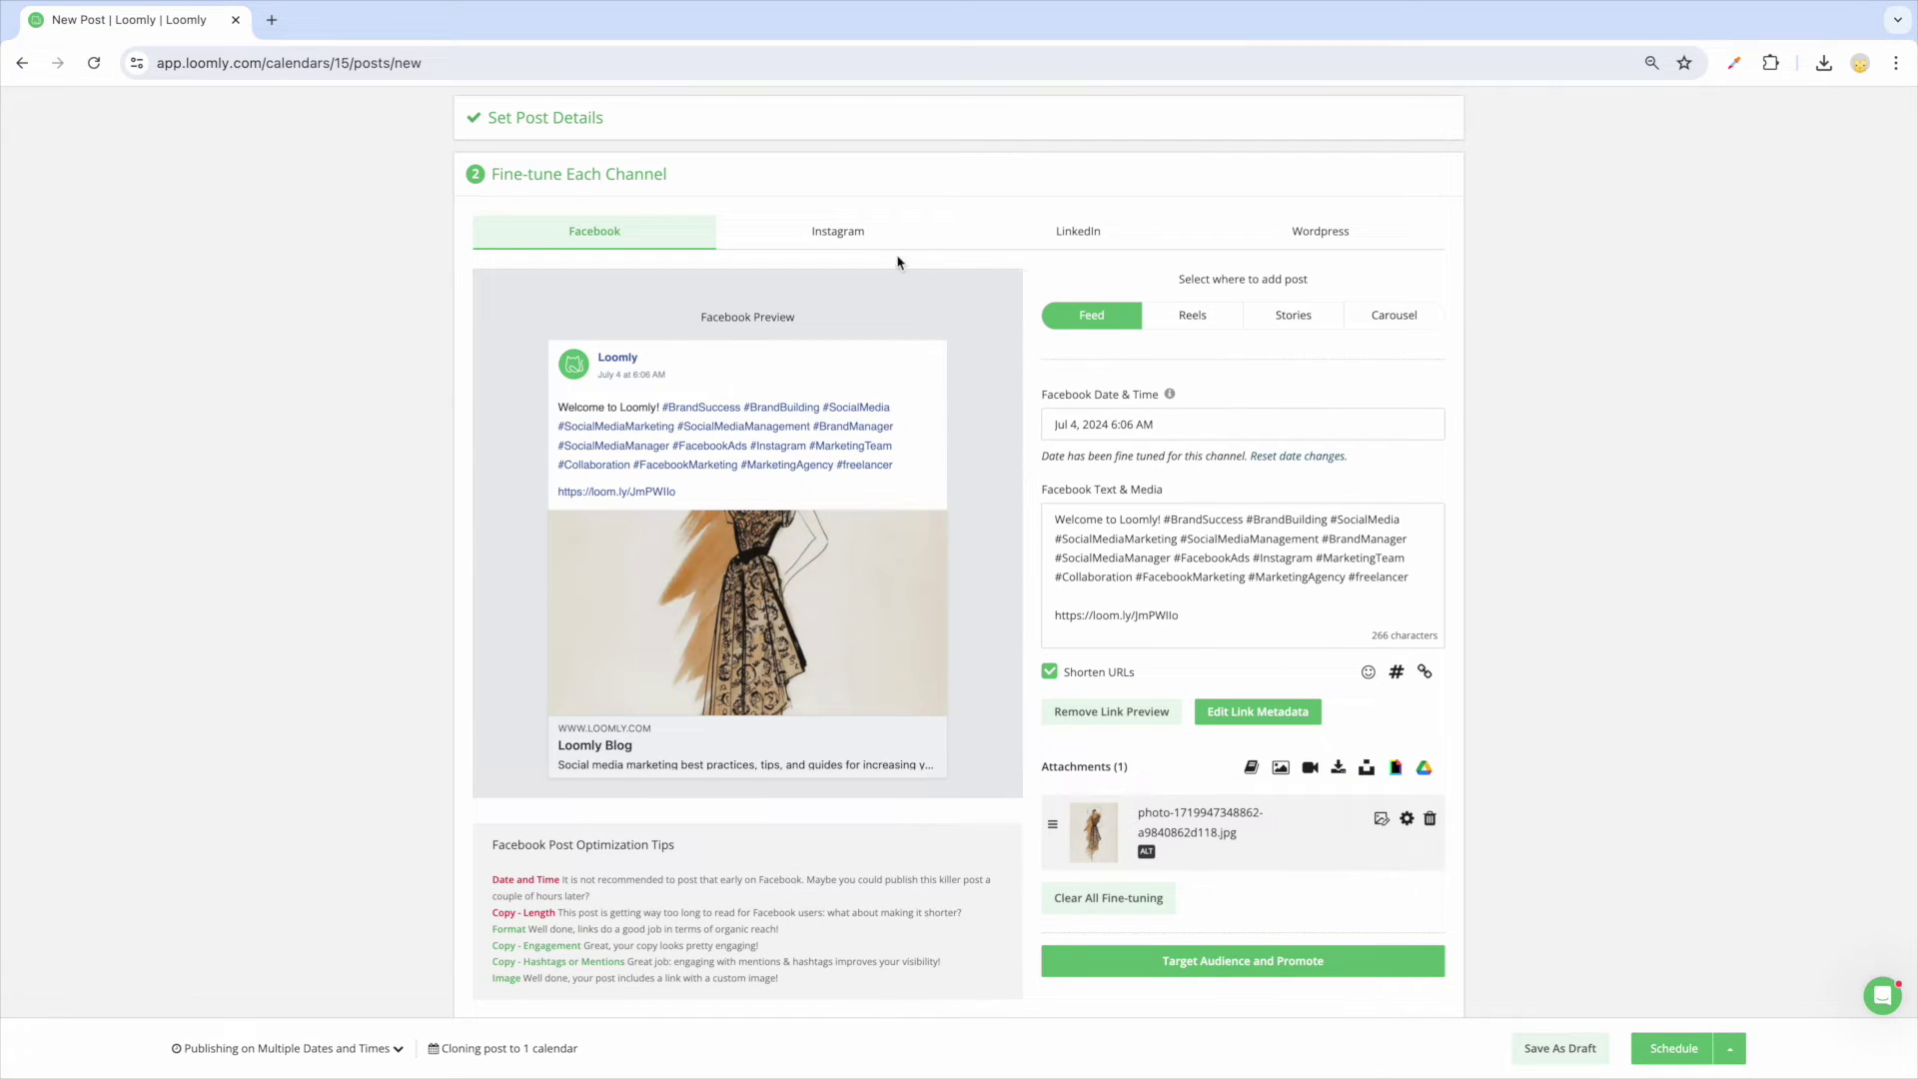
Cut the hashtags from the Instagram caption and paste them into the First Comment field.
{"action": "left_click", "coordinate": [852, 238]}
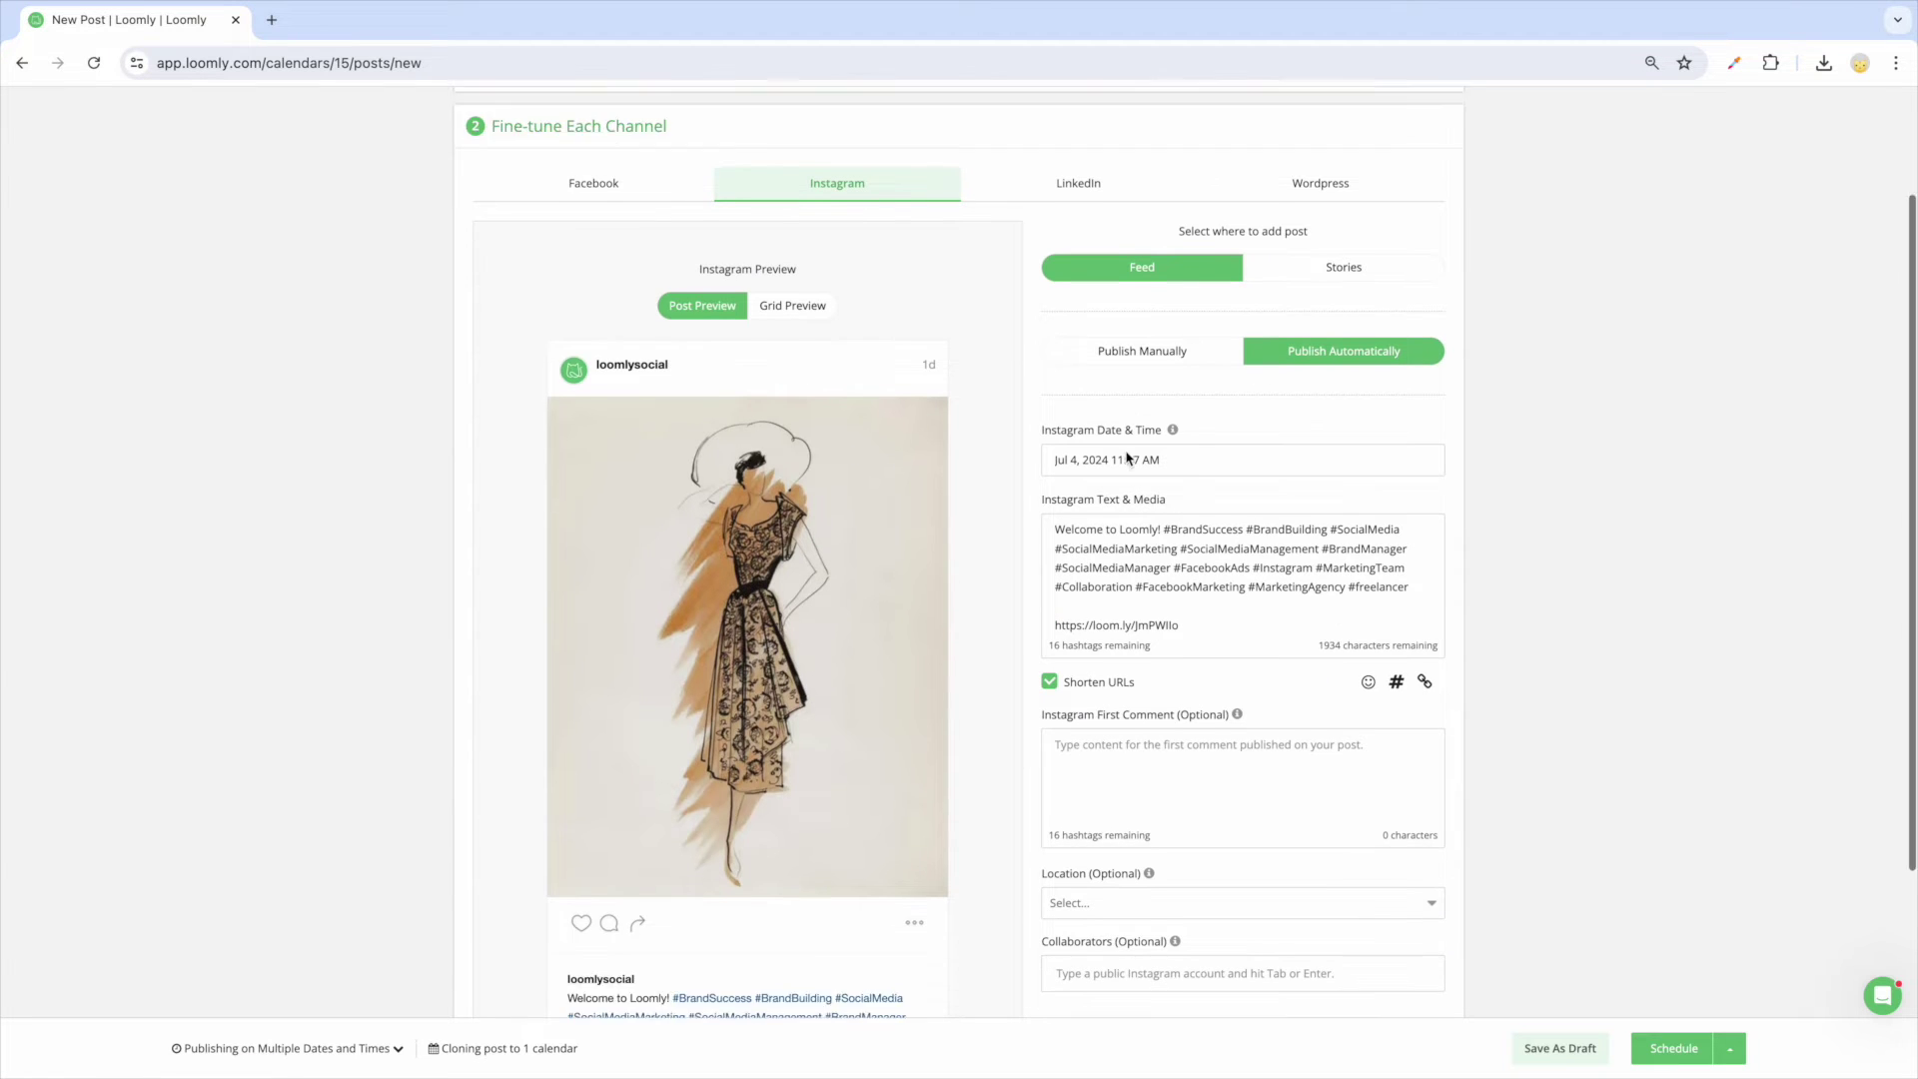
{"action": "scroll", "coordinate": [1419, 524], "scroll_direction": "down", "scroll_amount": 1}
{"action": "left_click_drag", "start_coordinate": [1419, 523], "coordinate": [1159, 450]}
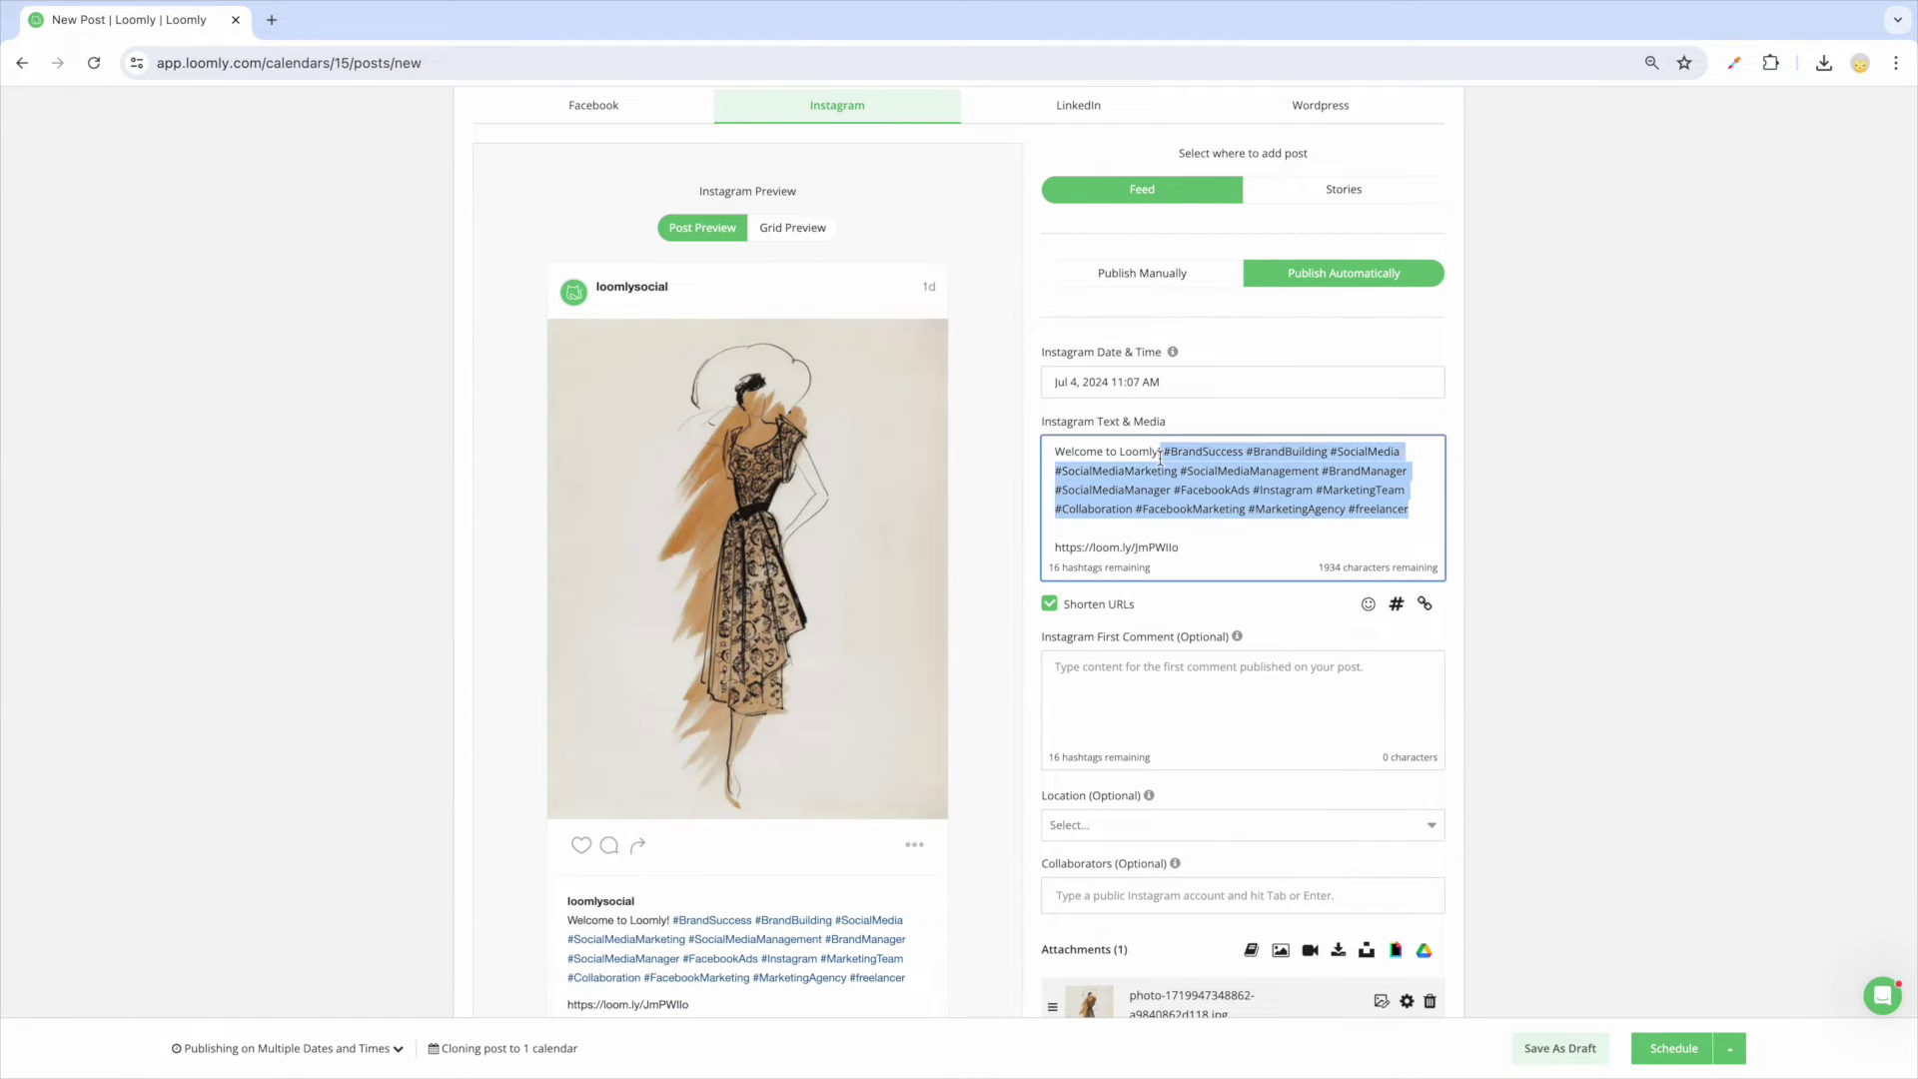
{"action": "key", "text": "ctrl+x"}
{"action": "left_click", "coordinate": [1147, 676]}
{"action": "key", "text": "ctrl+v"}
Add loomlysocial as a collaborator on the Instagram version.
{"action": "left_click", "coordinate": [1167, 901]}
{"action": "type", "text": "loomlysocial"}
{"action": "key", "text": "Return"}
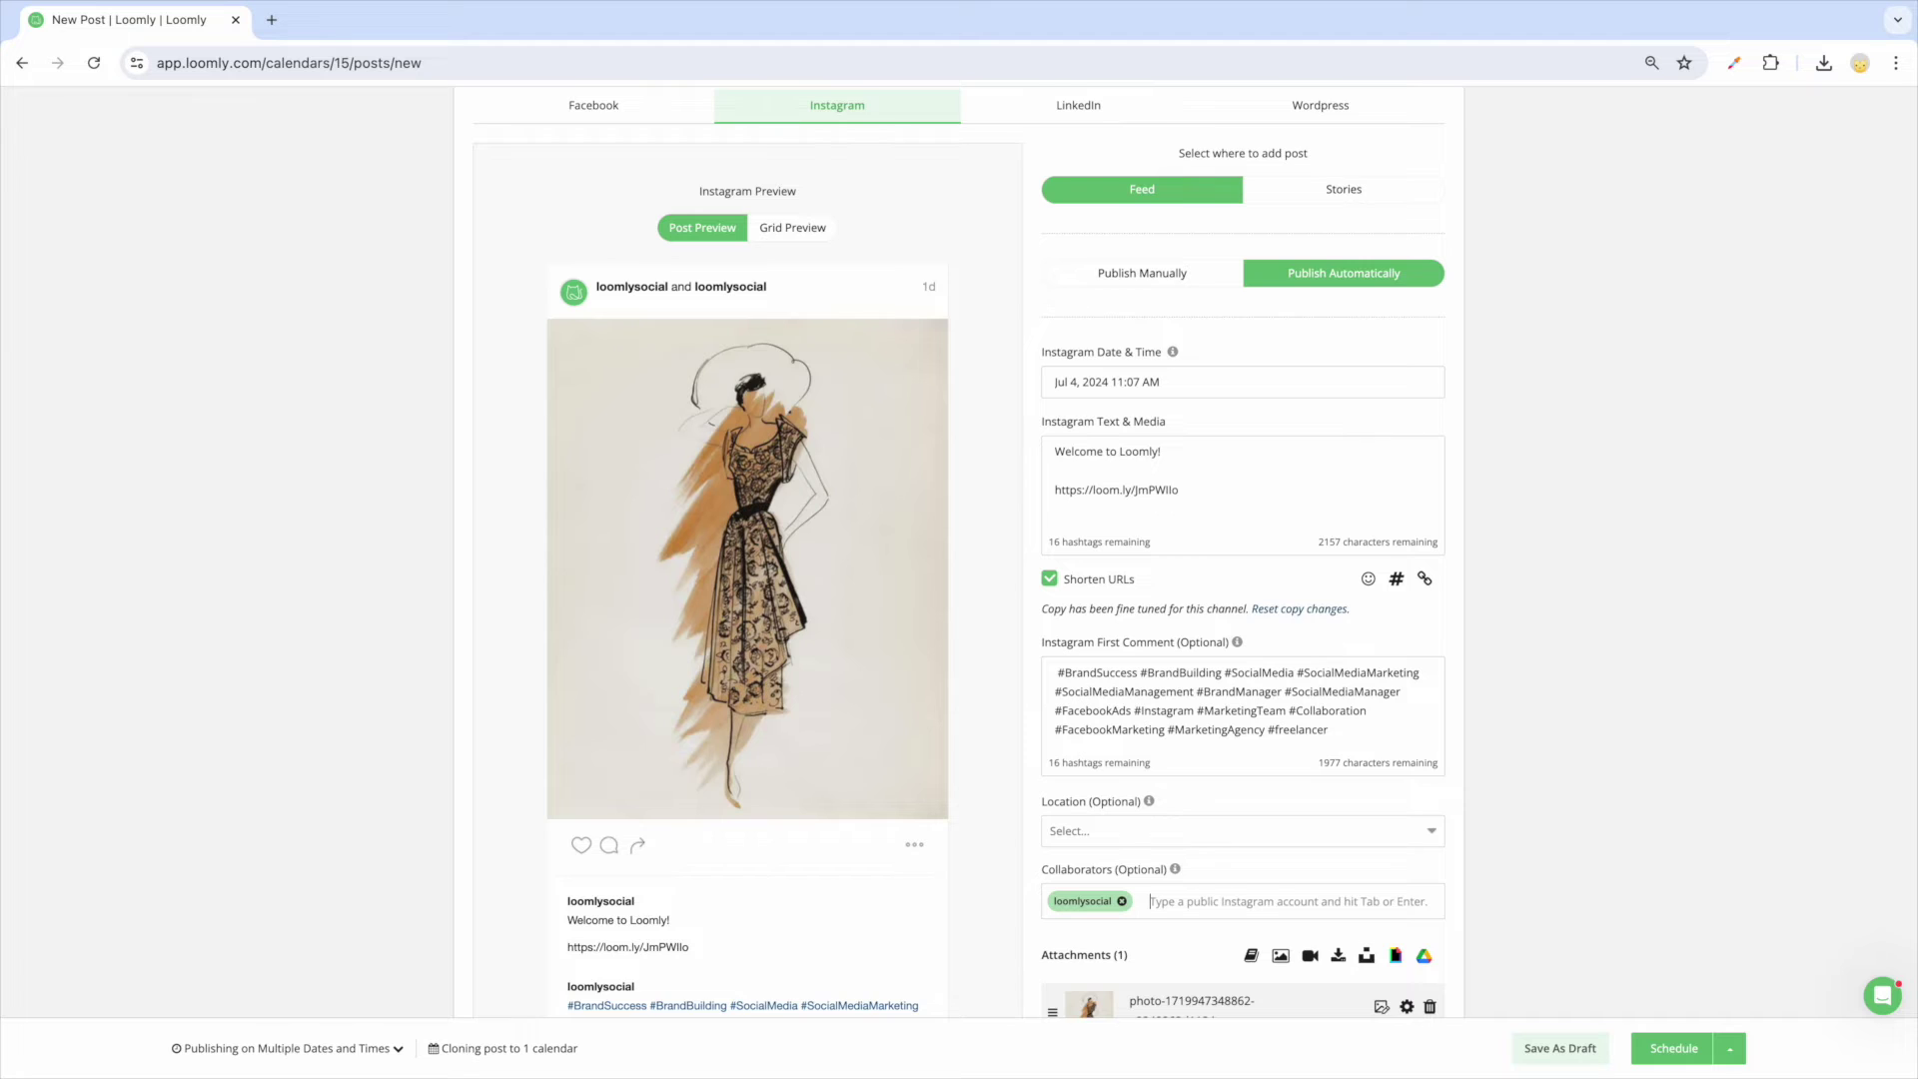
{"action": "scroll", "coordinate": [1118, 308], "scroll_direction": "down", "scroll_amount": 1}
{"action": "scroll", "coordinate": [1118, 308], "scroll_direction": "up", "scroll_amount": 2}
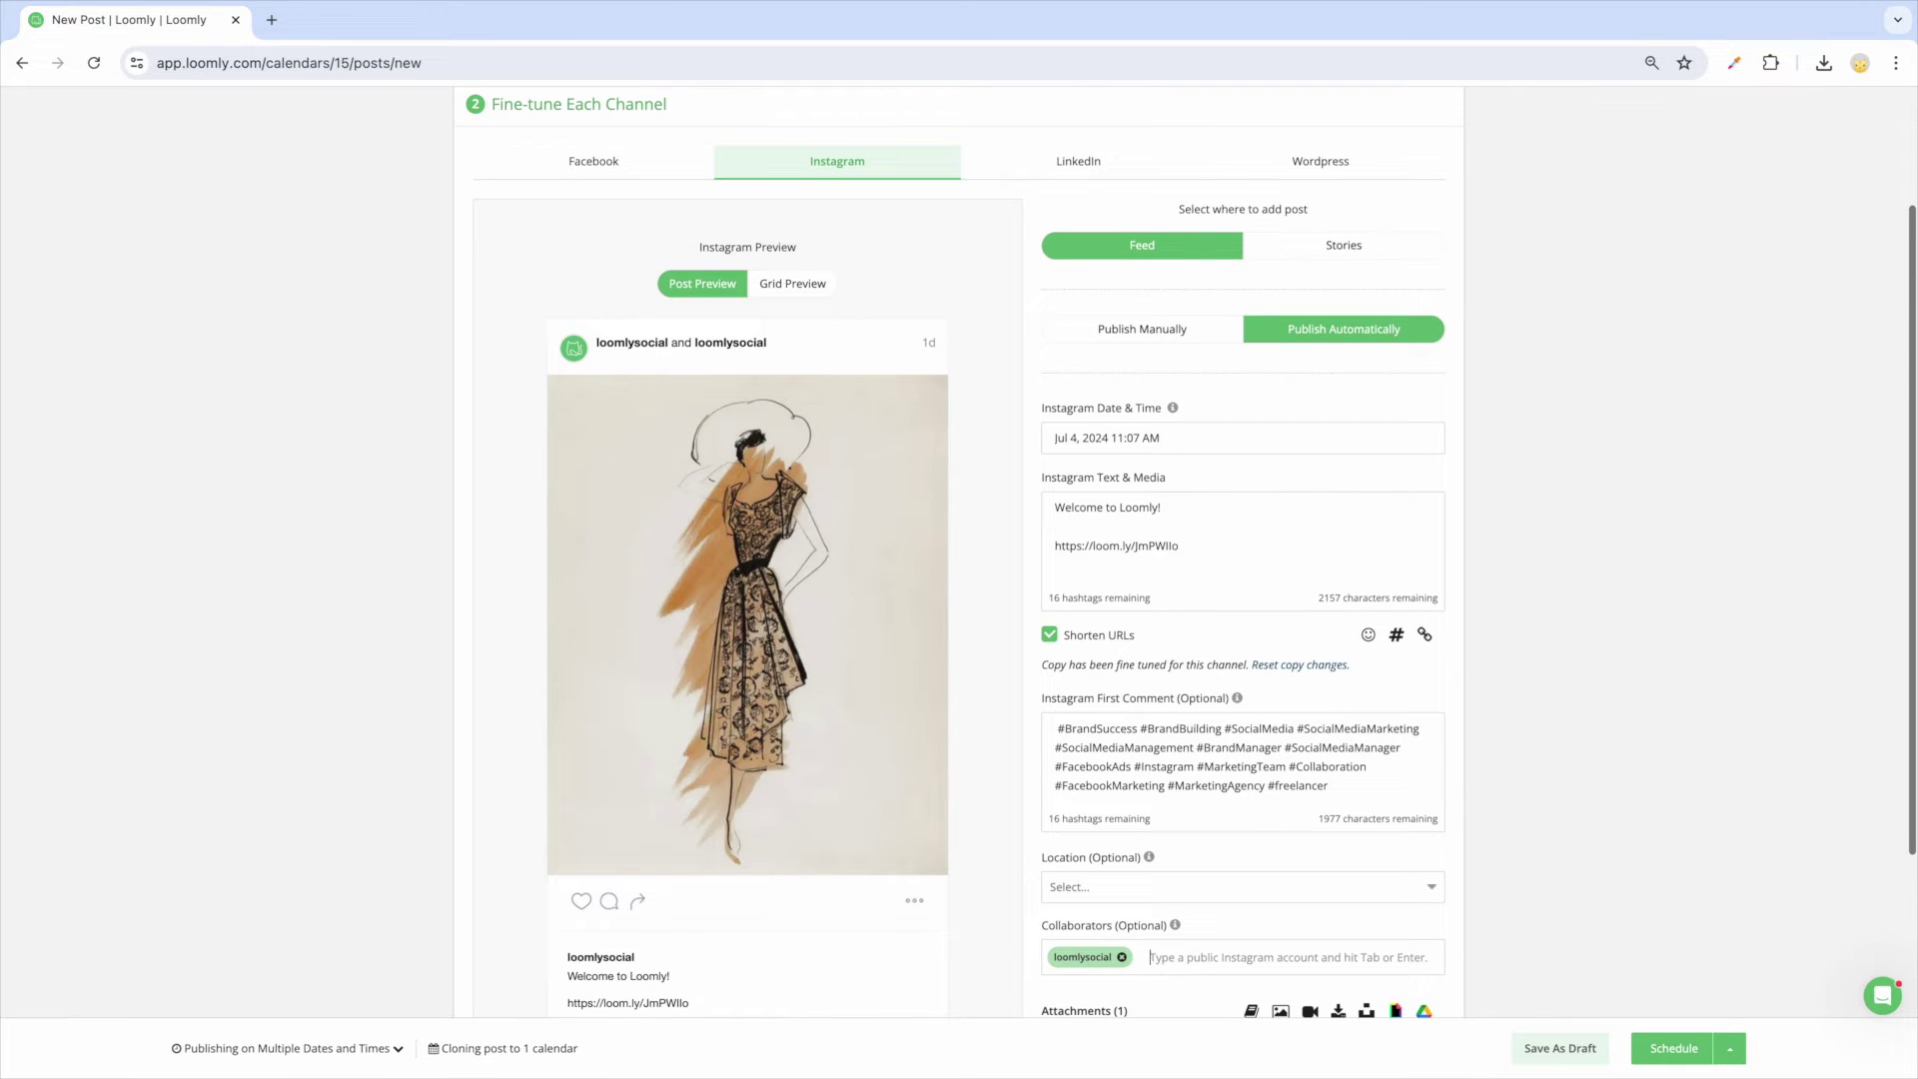
Delete all the hashtags from the LinkedIn caption.
{"action": "left_click", "coordinate": [1078, 165]}
{"action": "left_click", "coordinate": [1167, 405]}
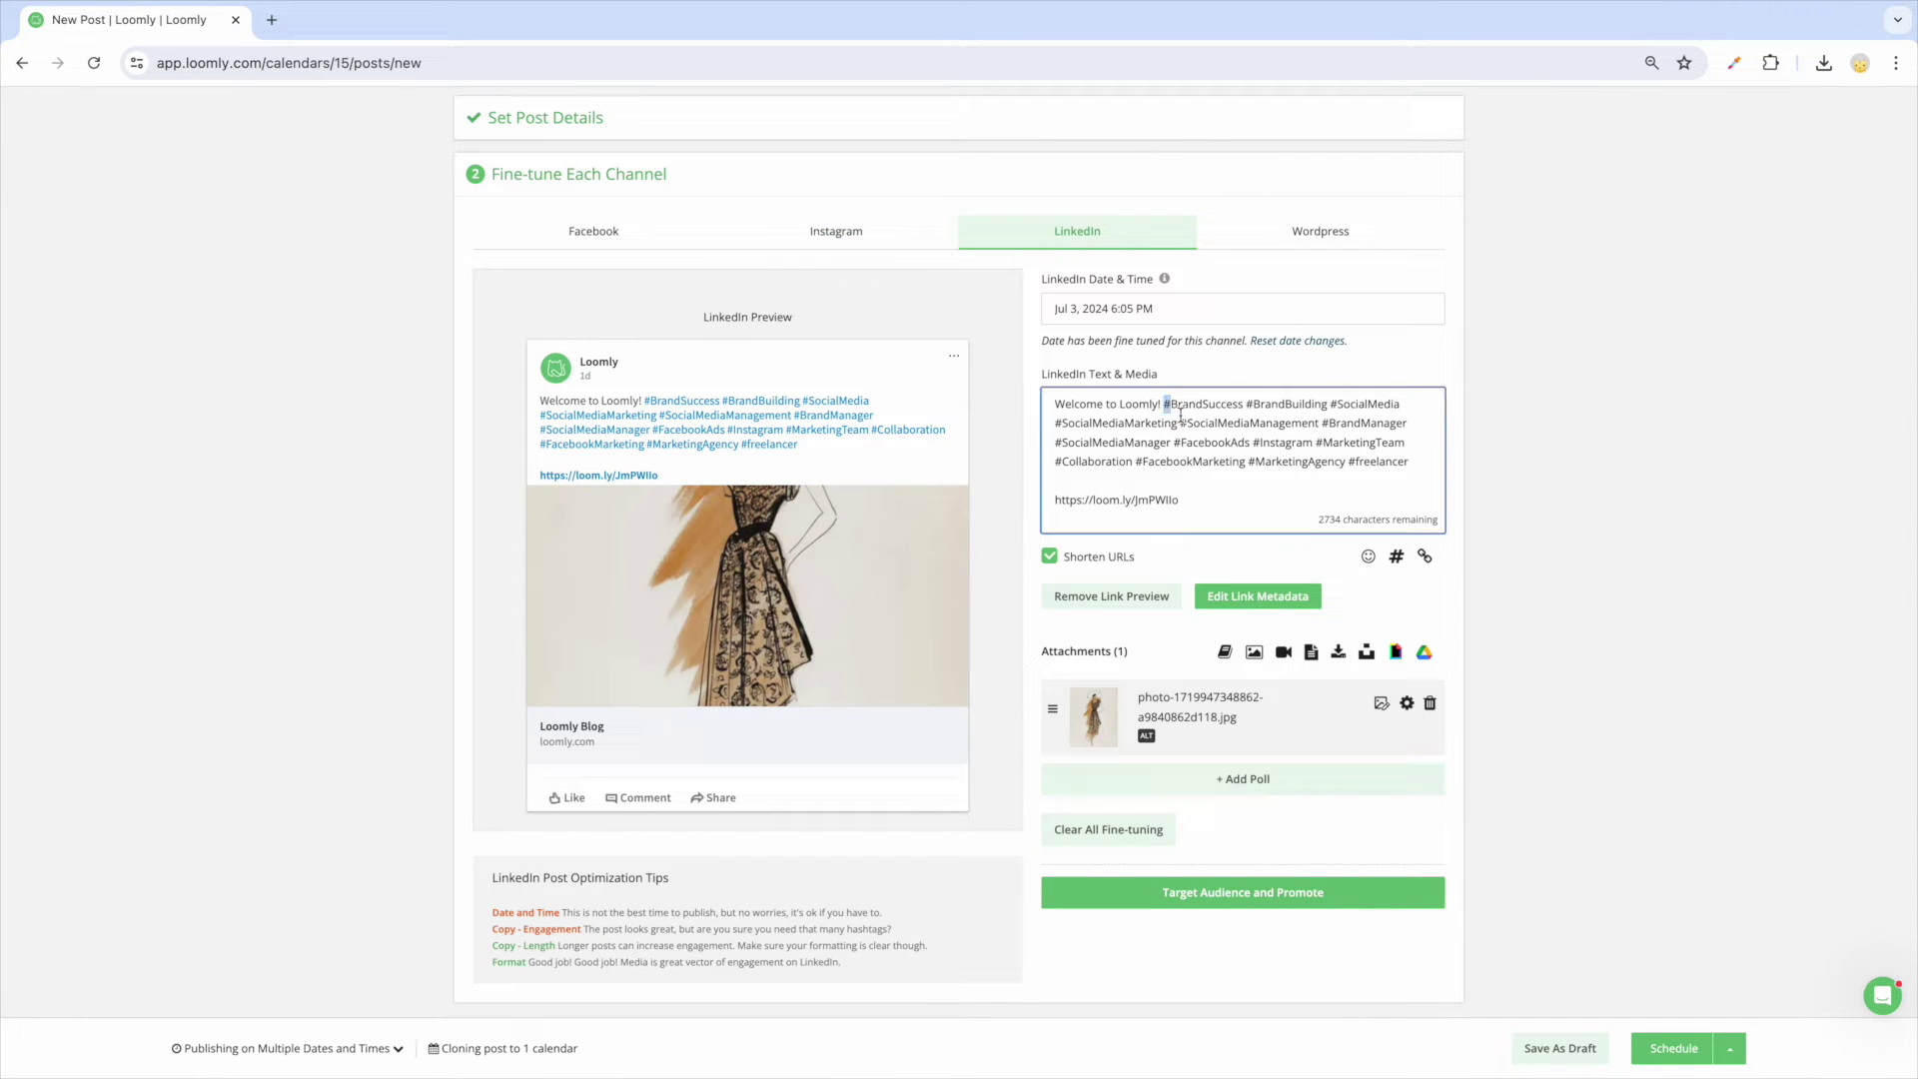
{"action": "left_click_drag", "start_coordinate": [1180, 415], "coordinate": [1434, 465]}
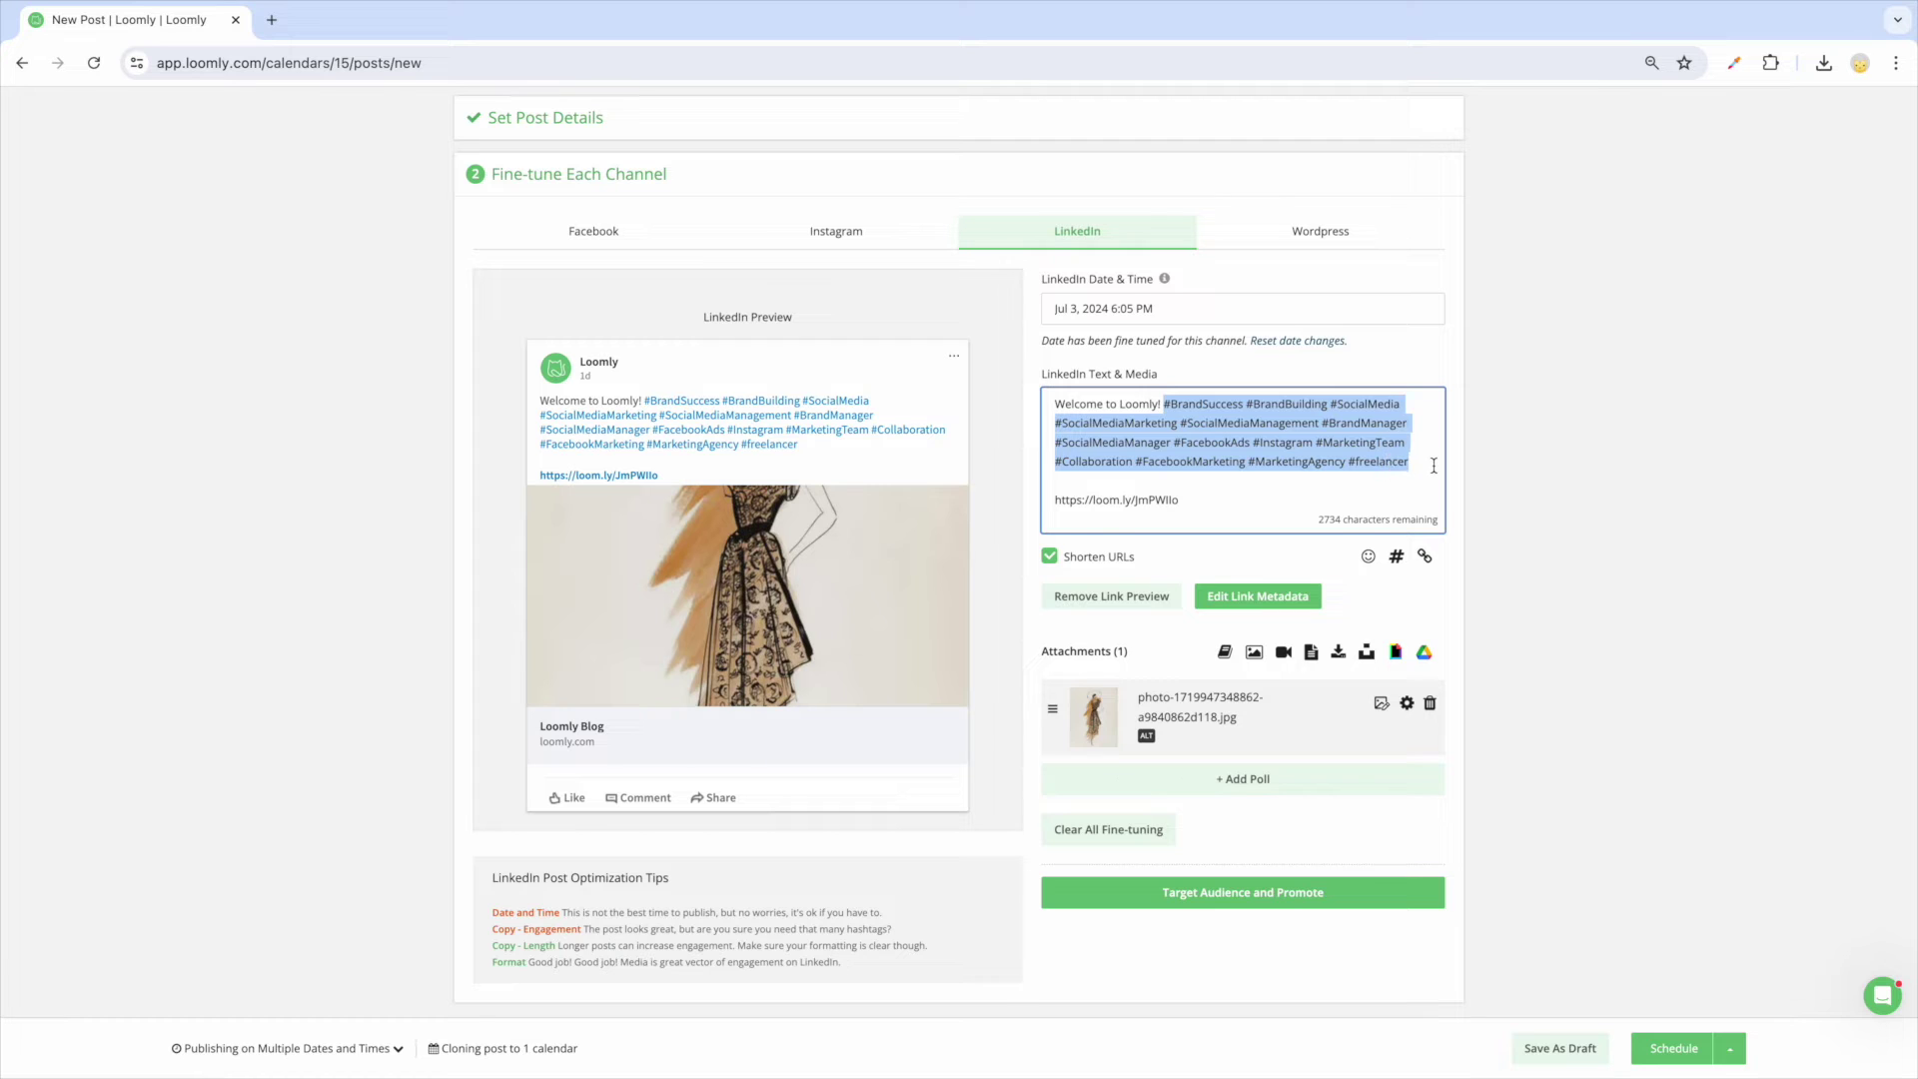
{"action": "key", "text": "BackSpace"}
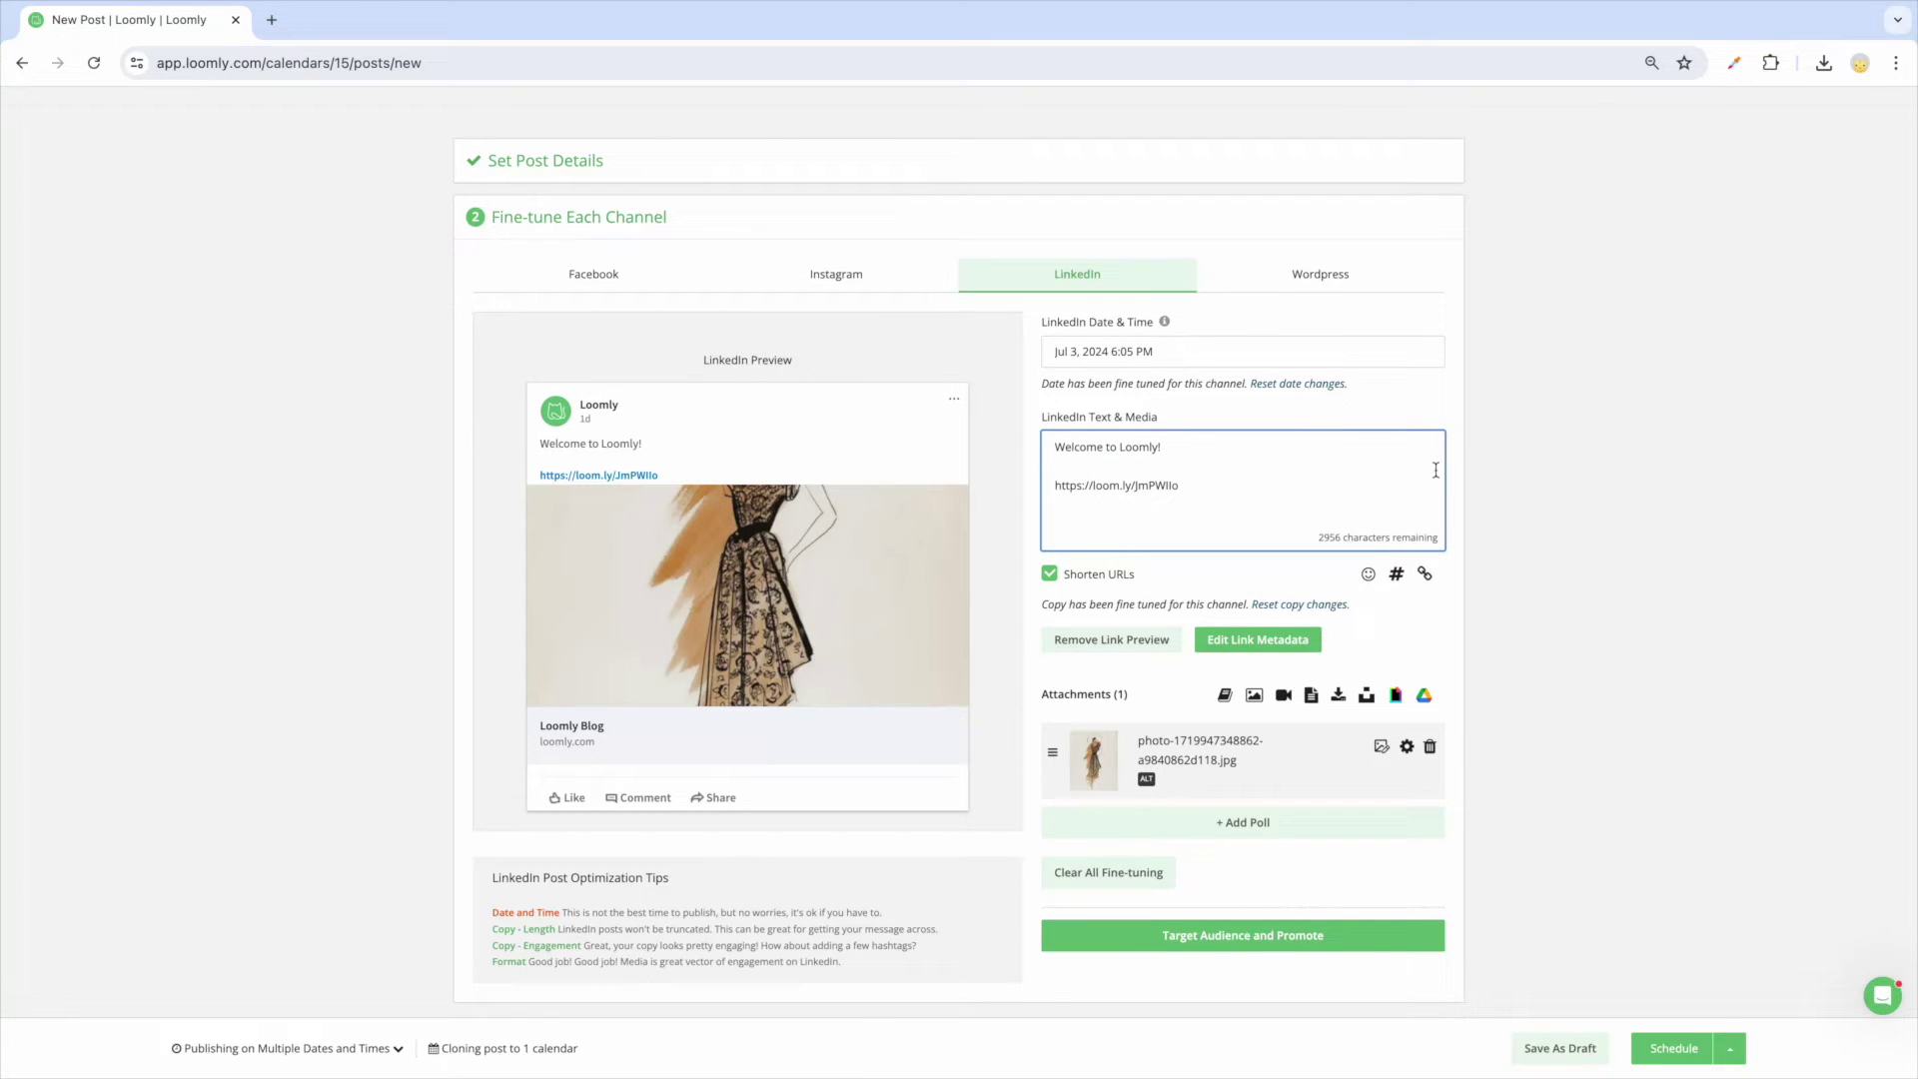
Crop the LinkedIn attachment image to the 16:9 preset ratio and save it.
{"action": "left_click", "coordinate": [1382, 746]}
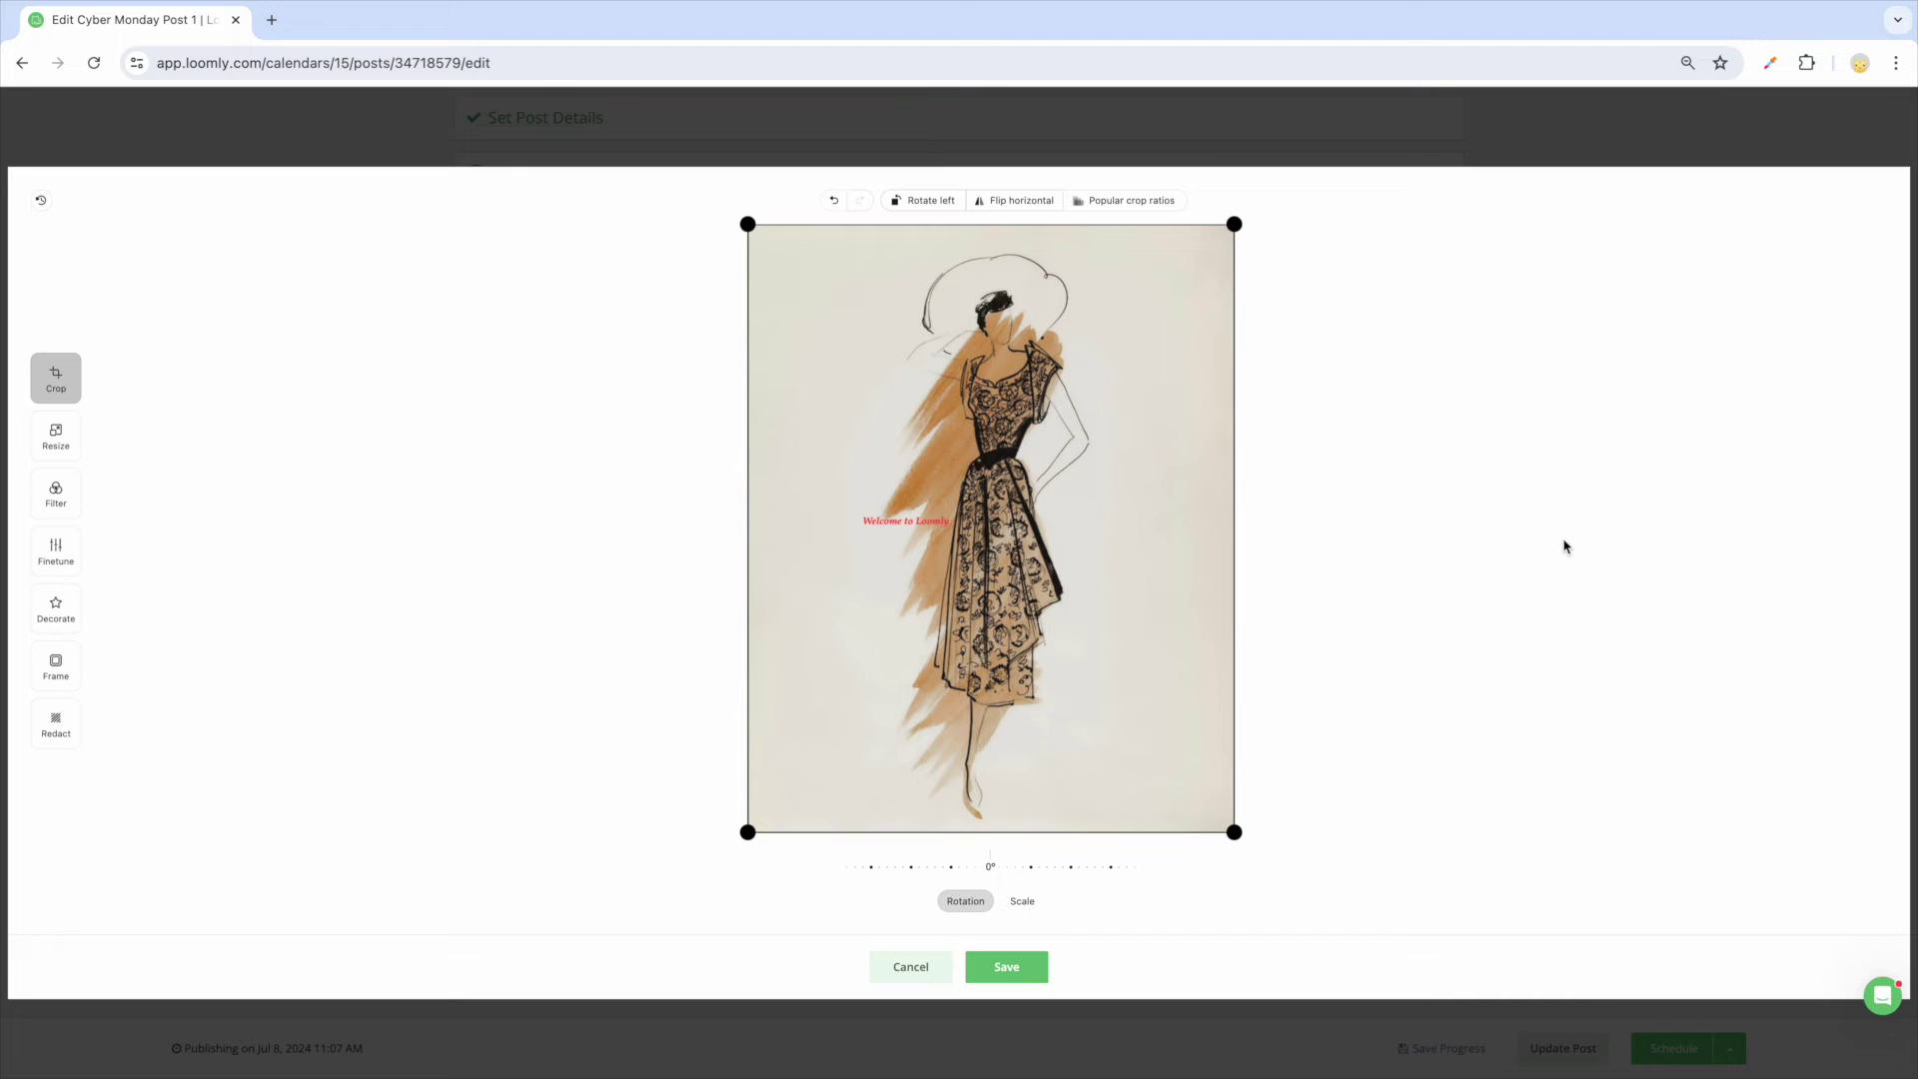
{"action": "left_click", "coordinate": [1124, 200]}
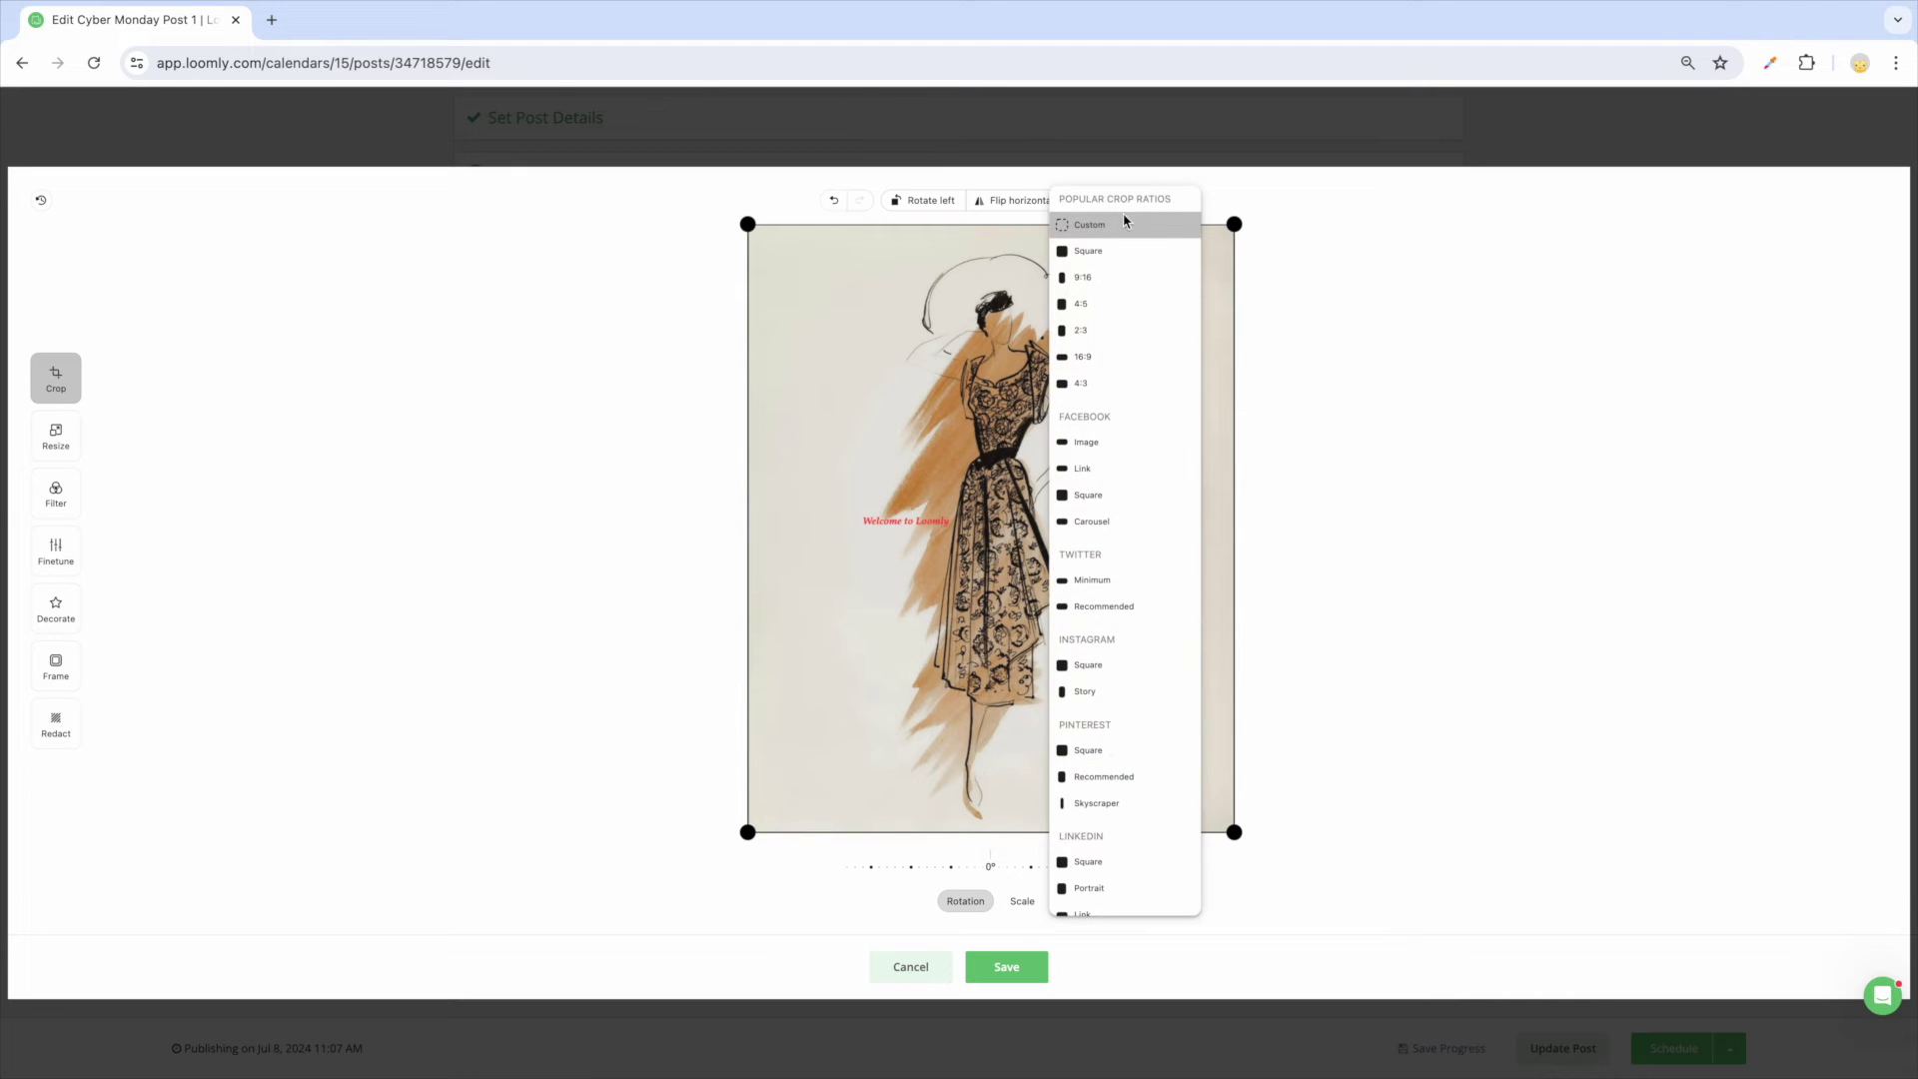
{"action": "left_click", "coordinate": [1122, 357]}
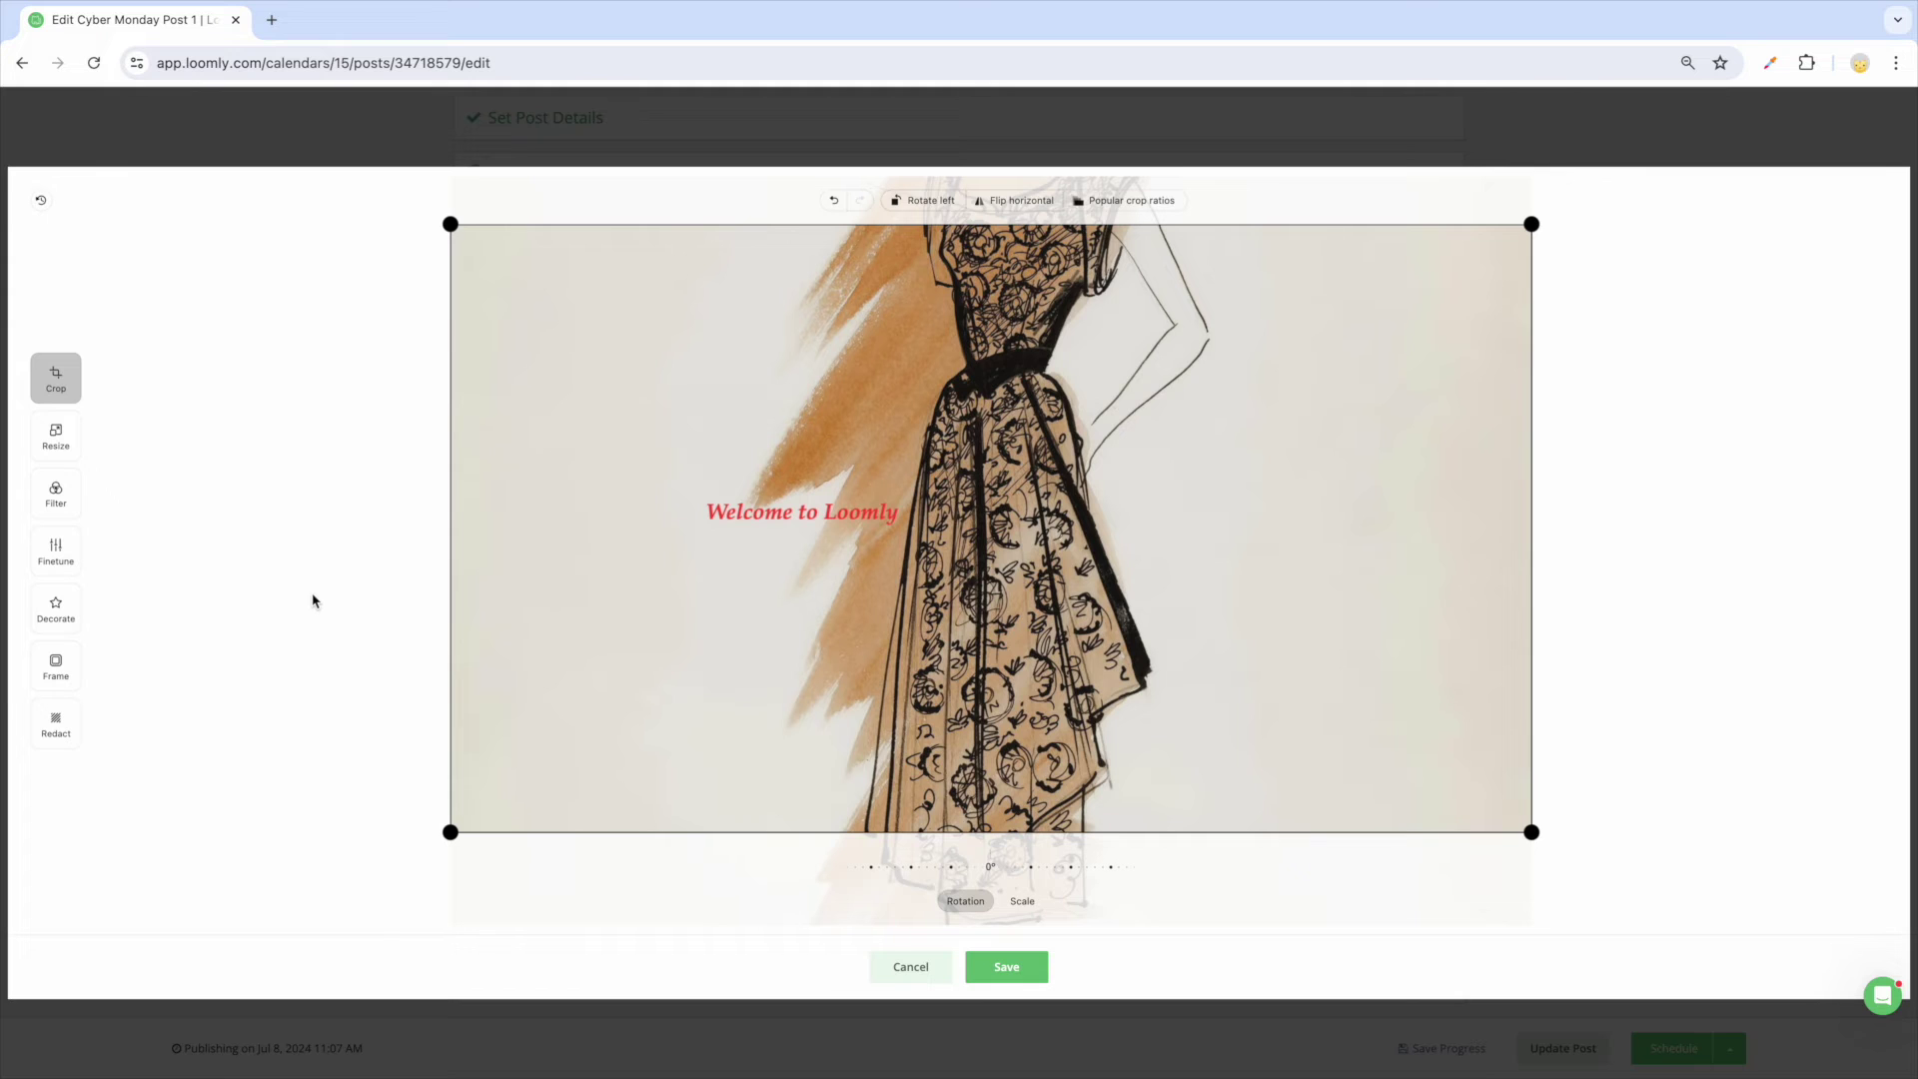
{"action": "left_click", "coordinate": [1009, 967]}
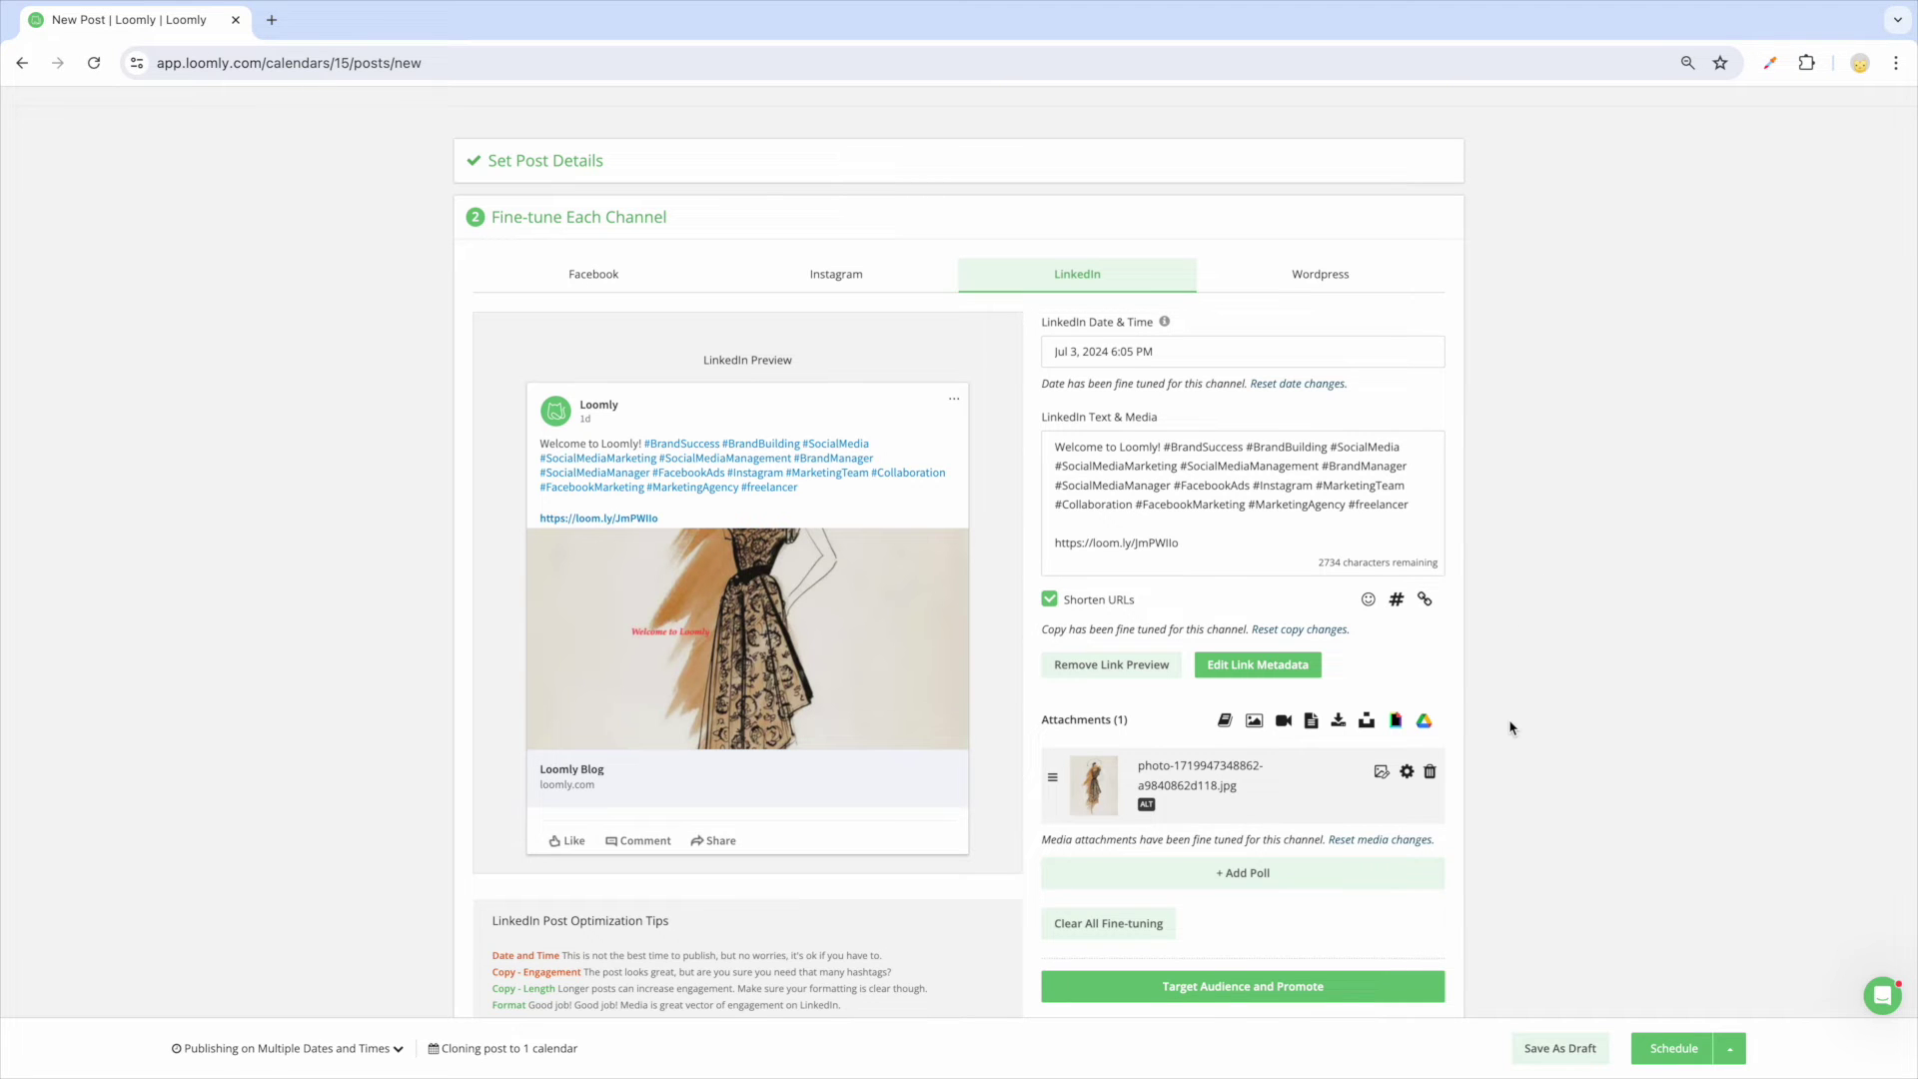
{"action": "scroll", "coordinate": [1511, 727], "scroll_direction": "down", "scroll_amount": 1}
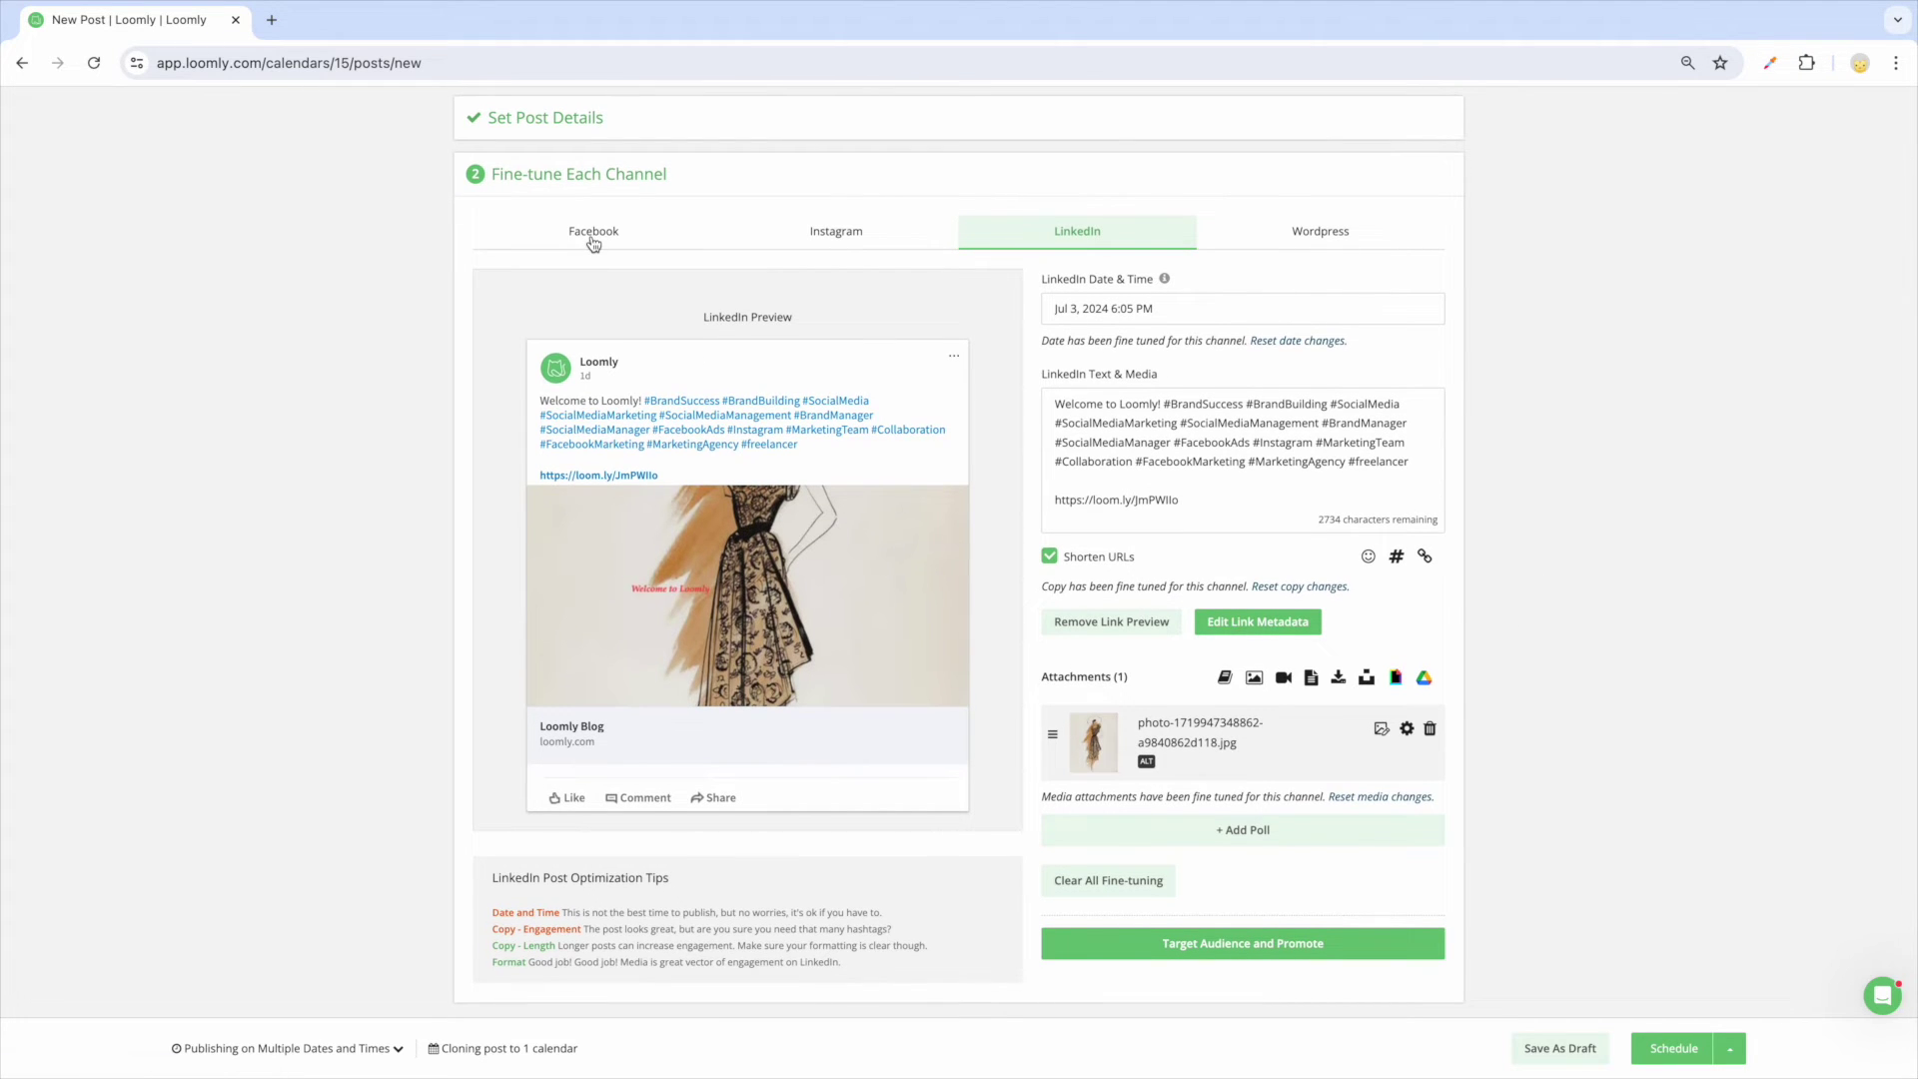
Switch to the Facebook tab under Fine-tune Each Channel.
{"action": "left_click", "coordinate": [594, 240]}
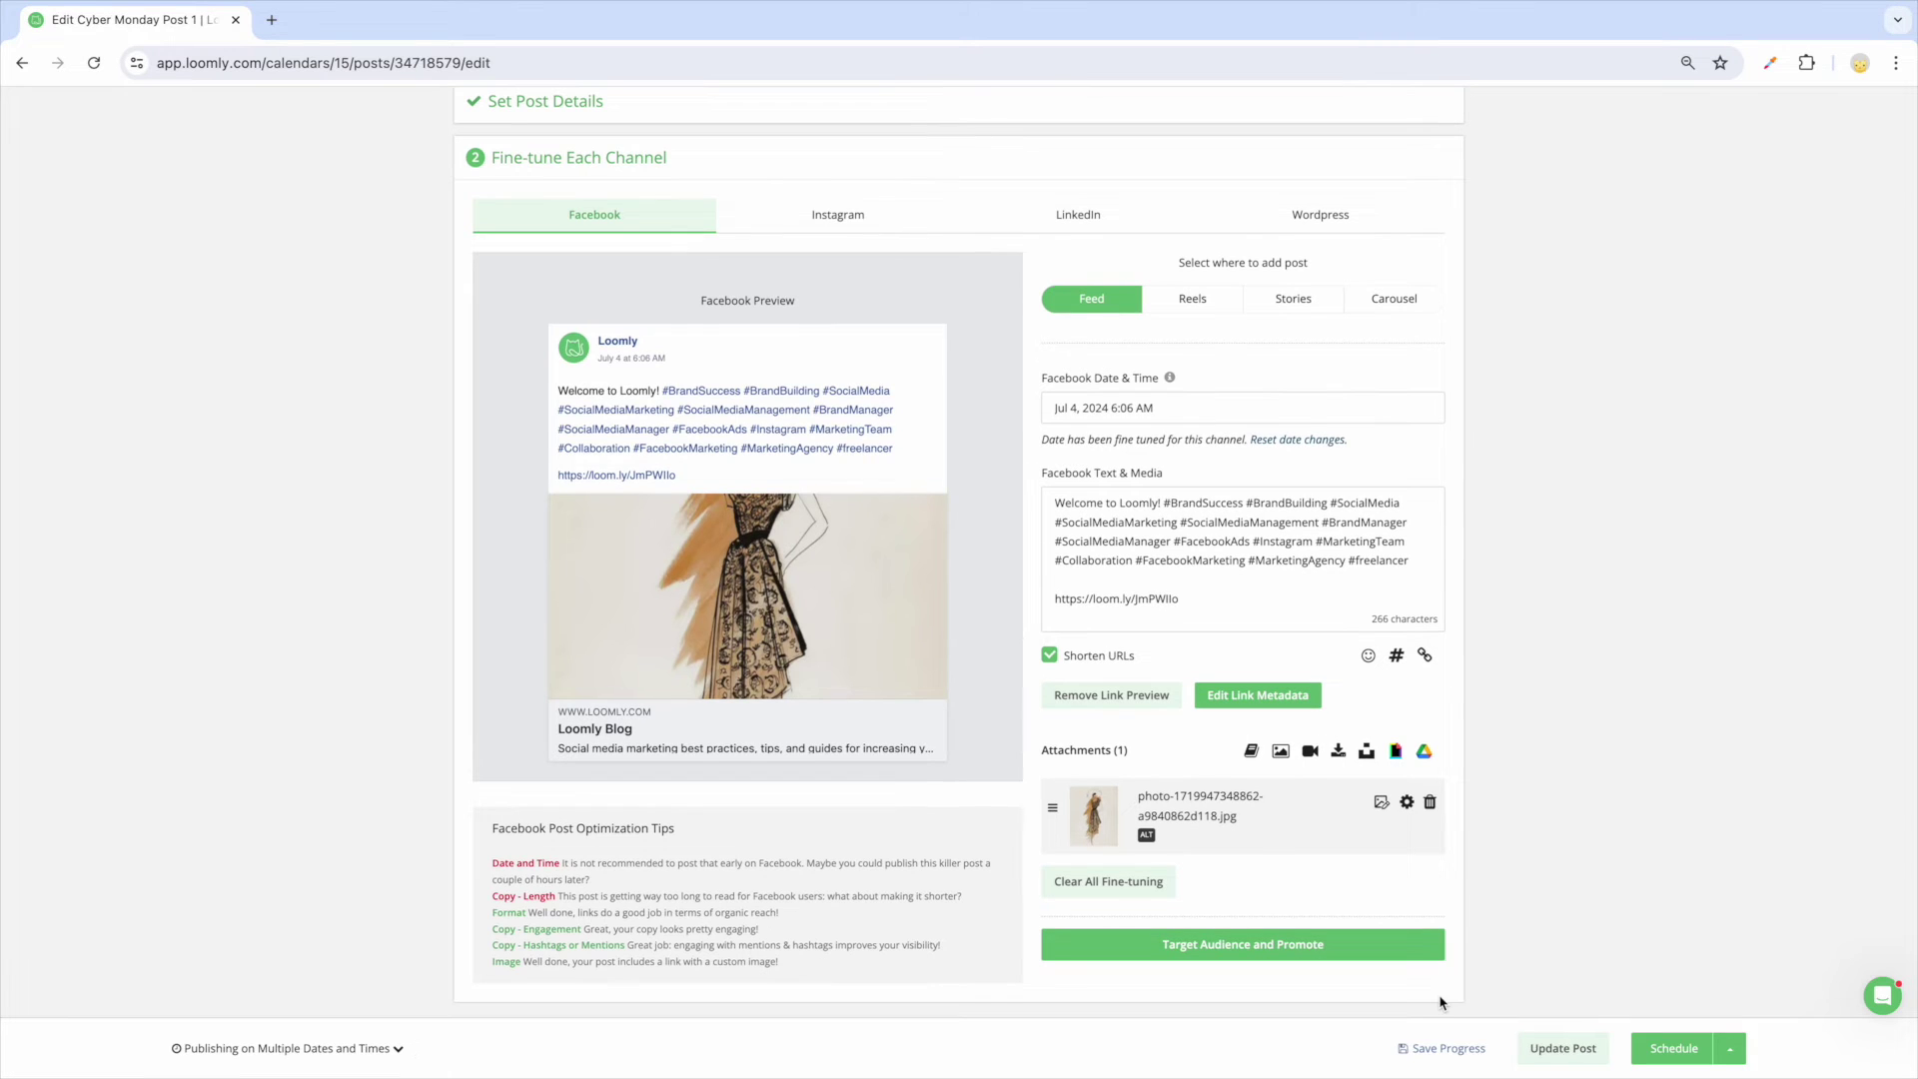
Review Facebook's audience restriction and post sponsoring options under Target Audience and Promote, then close them.
{"action": "left_click", "coordinate": [1352, 957]}
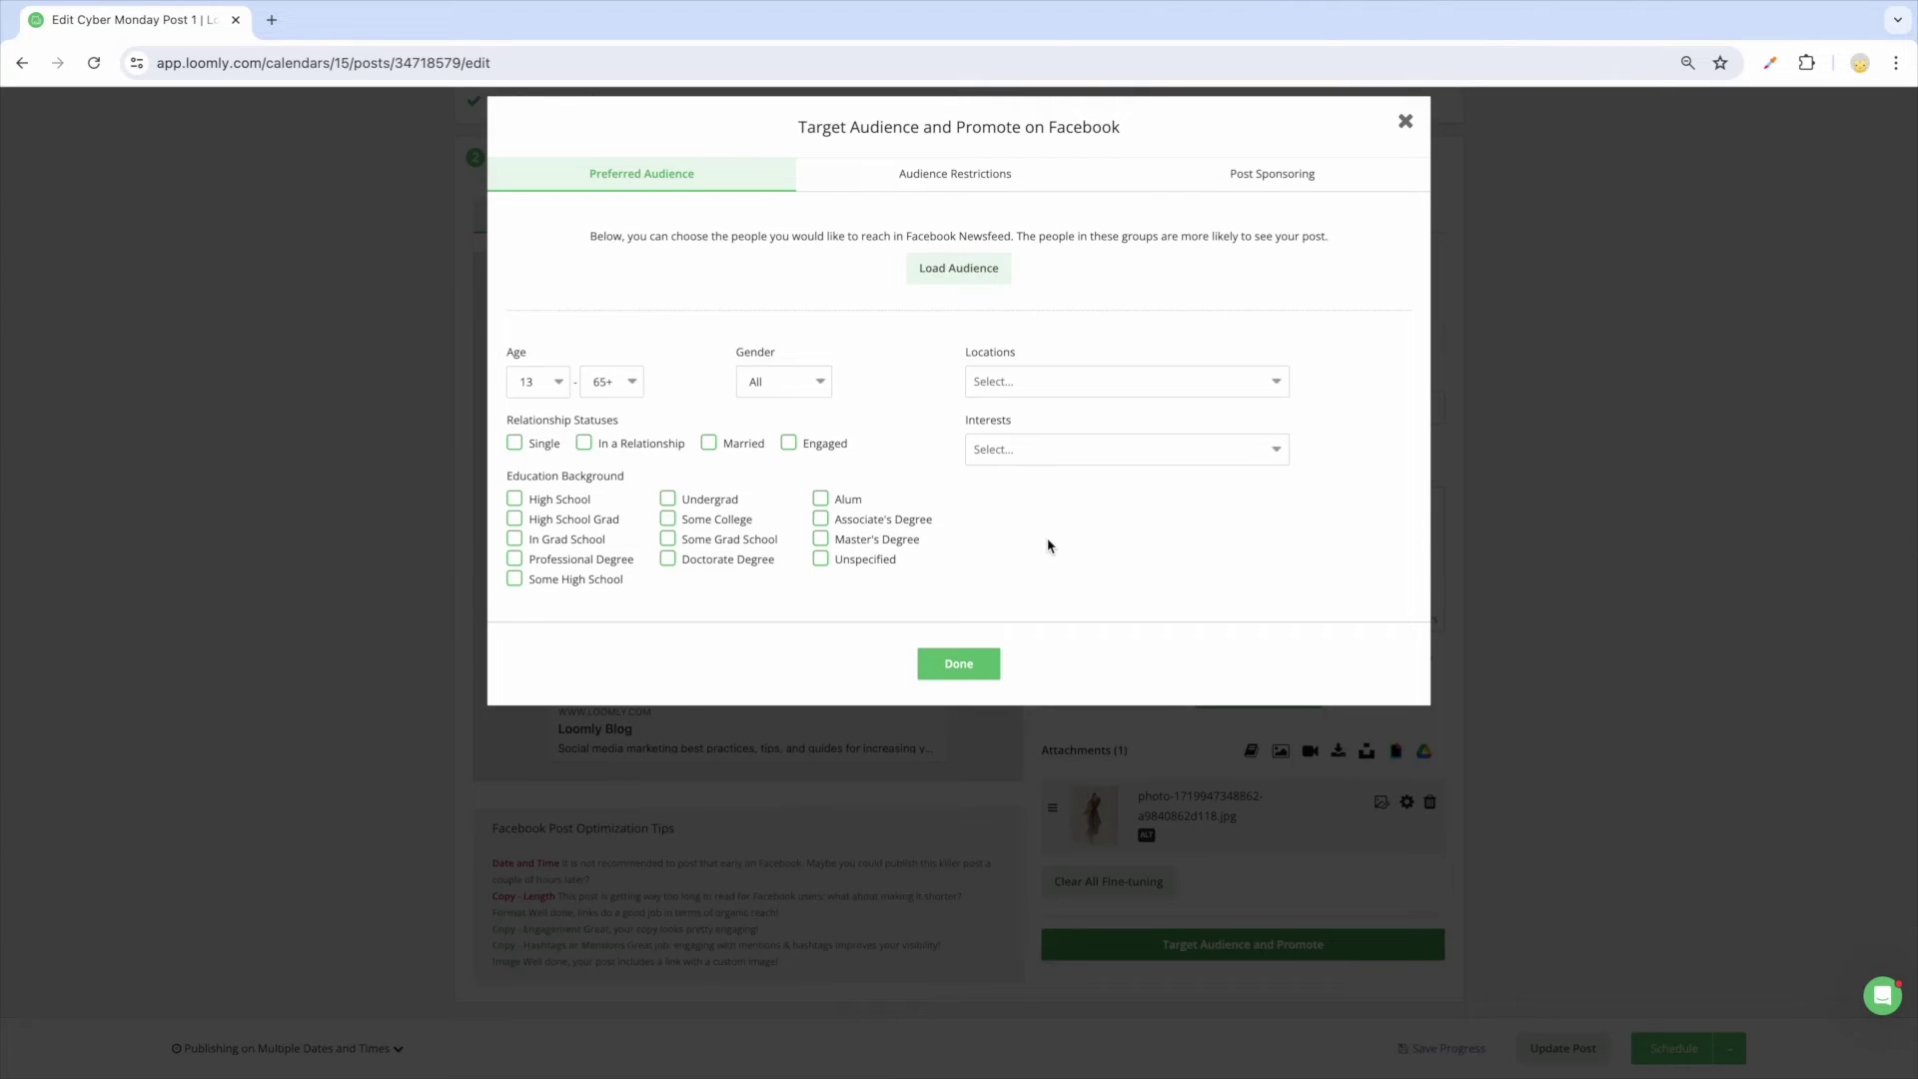
{"action": "left_click", "coordinate": [996, 175]}
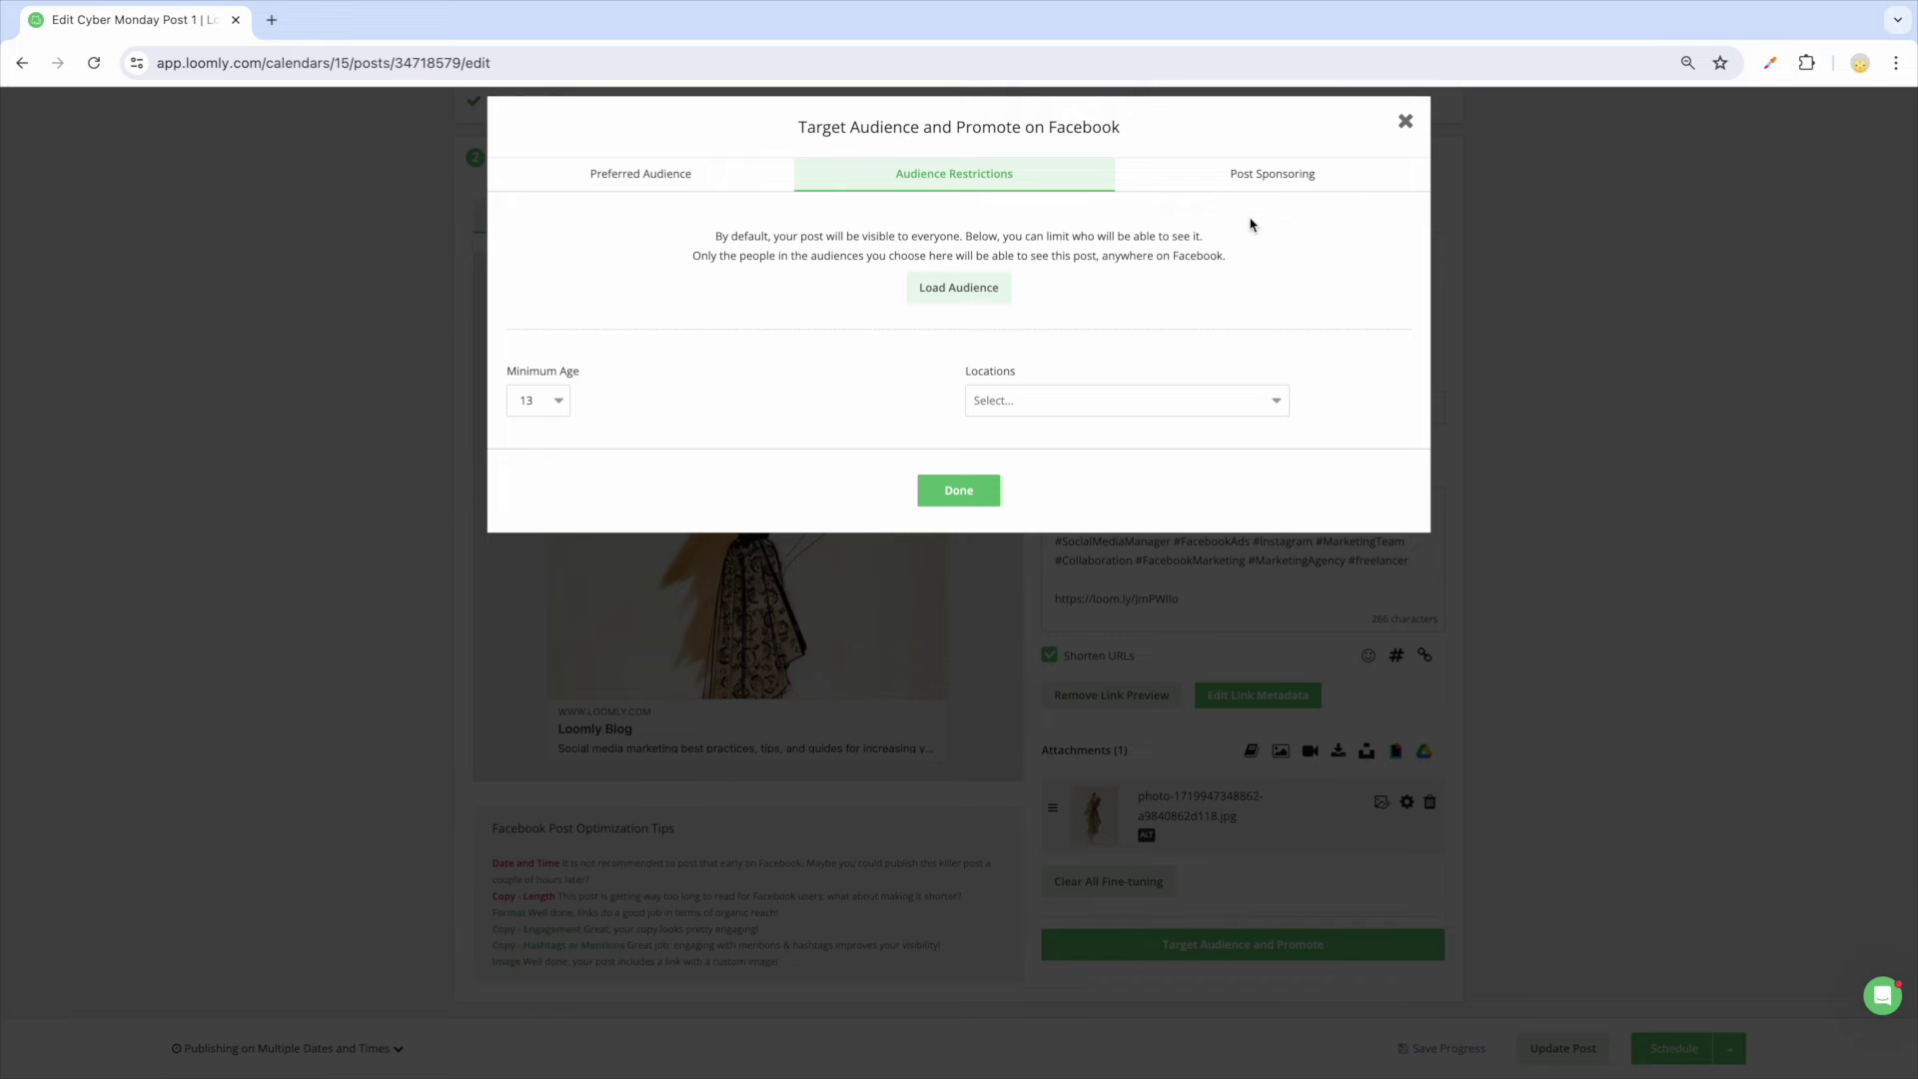
{"action": "left_click", "coordinate": [1250, 182]}
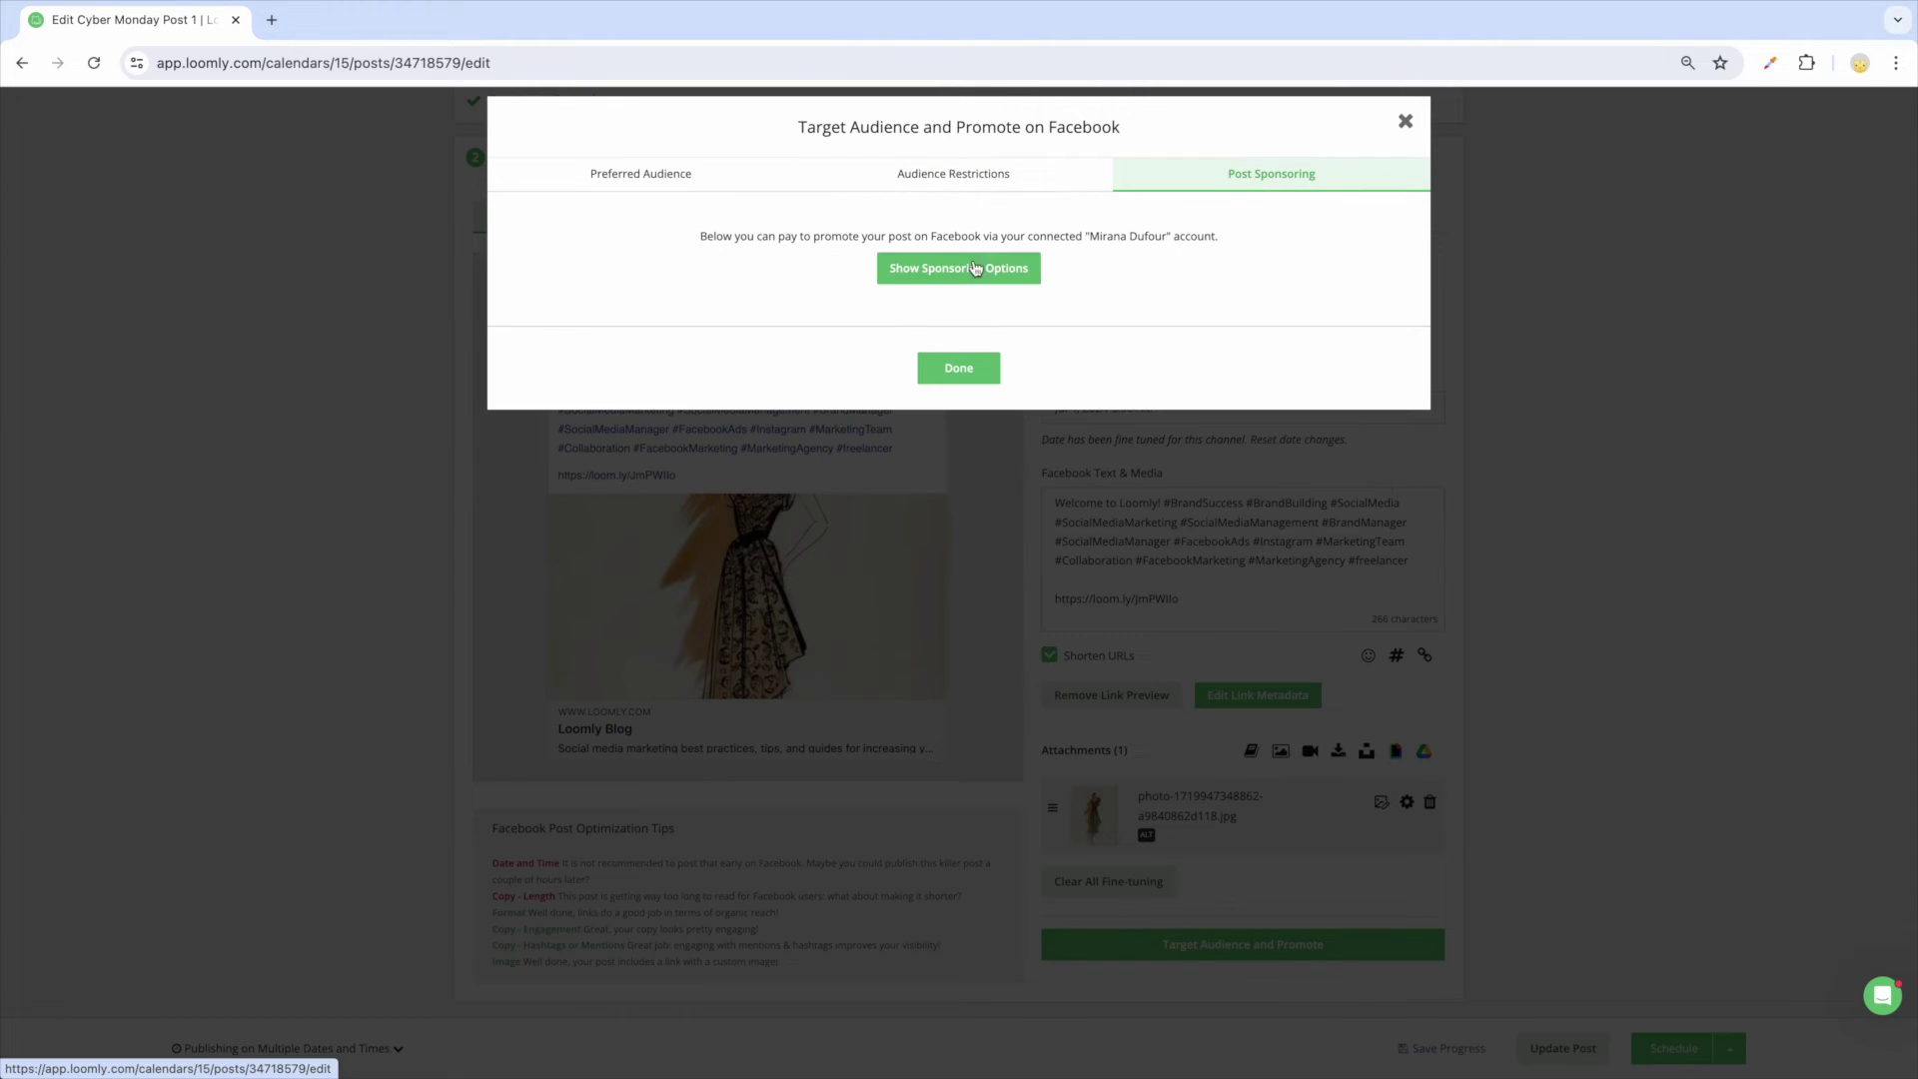
{"action": "left_click", "coordinate": [976, 272]}
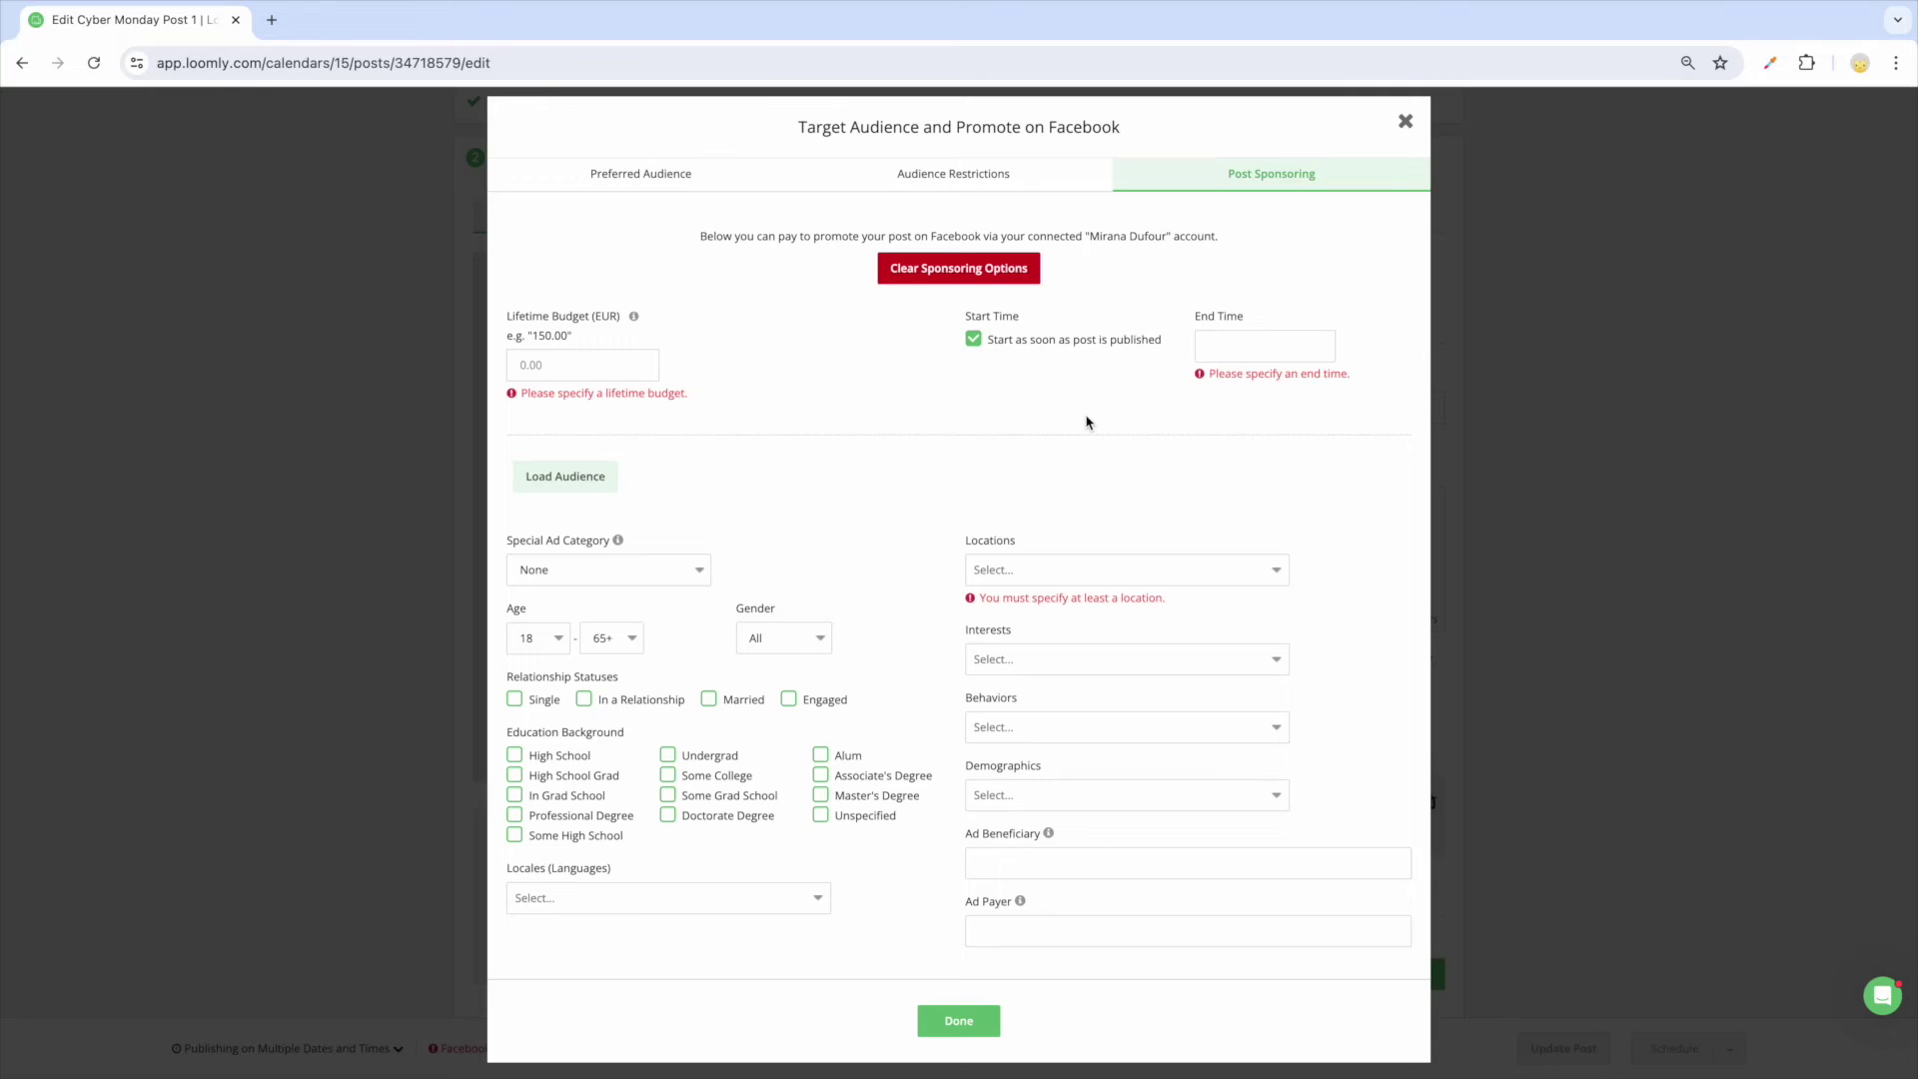
{"action": "left_click", "coordinate": [1404, 121]}
On LinkedIn, show the full Post Sponsoring options under Target Audience and Promote, then collapse them.
{"action": "left_click", "coordinate": [1115, 222]}
{"action": "left_click", "coordinate": [1164, 944]}
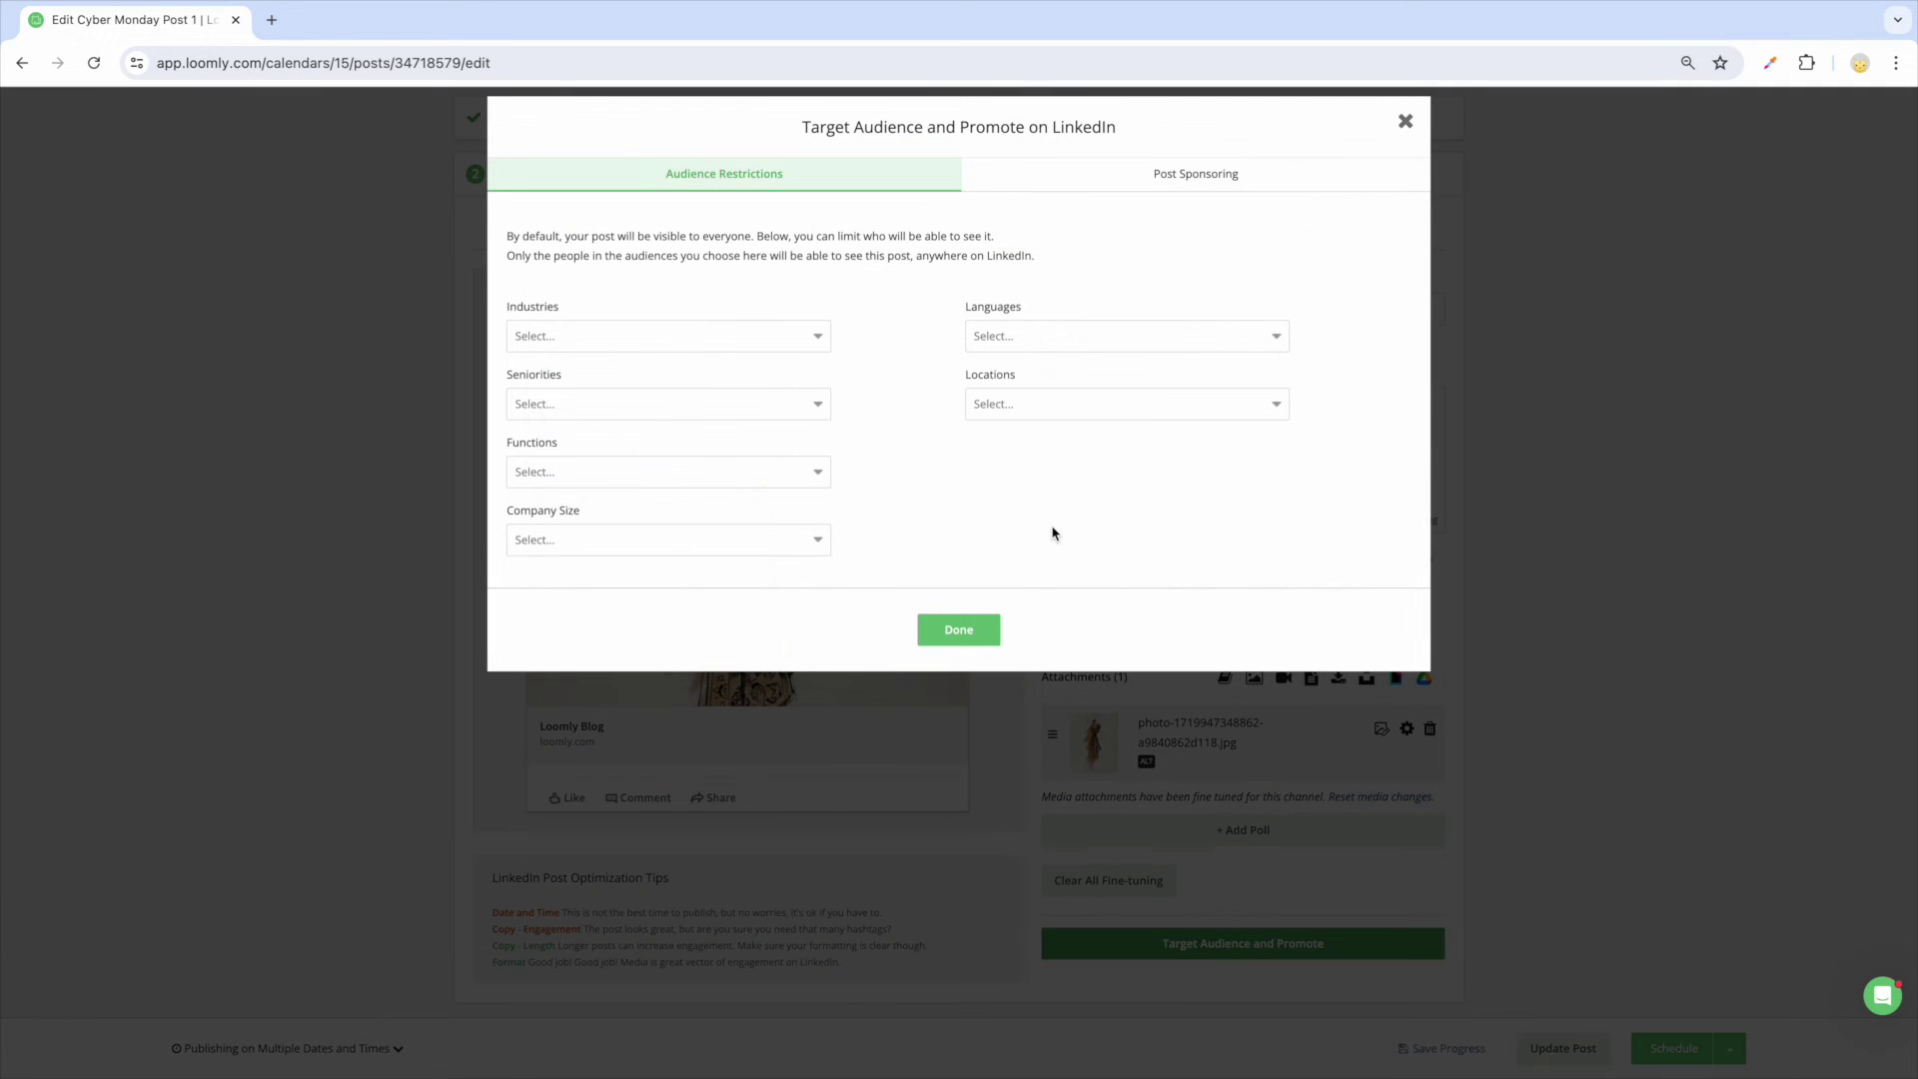
{"action": "left_click", "coordinate": [1165, 175]}
{"action": "left_click", "coordinate": [963, 278]}
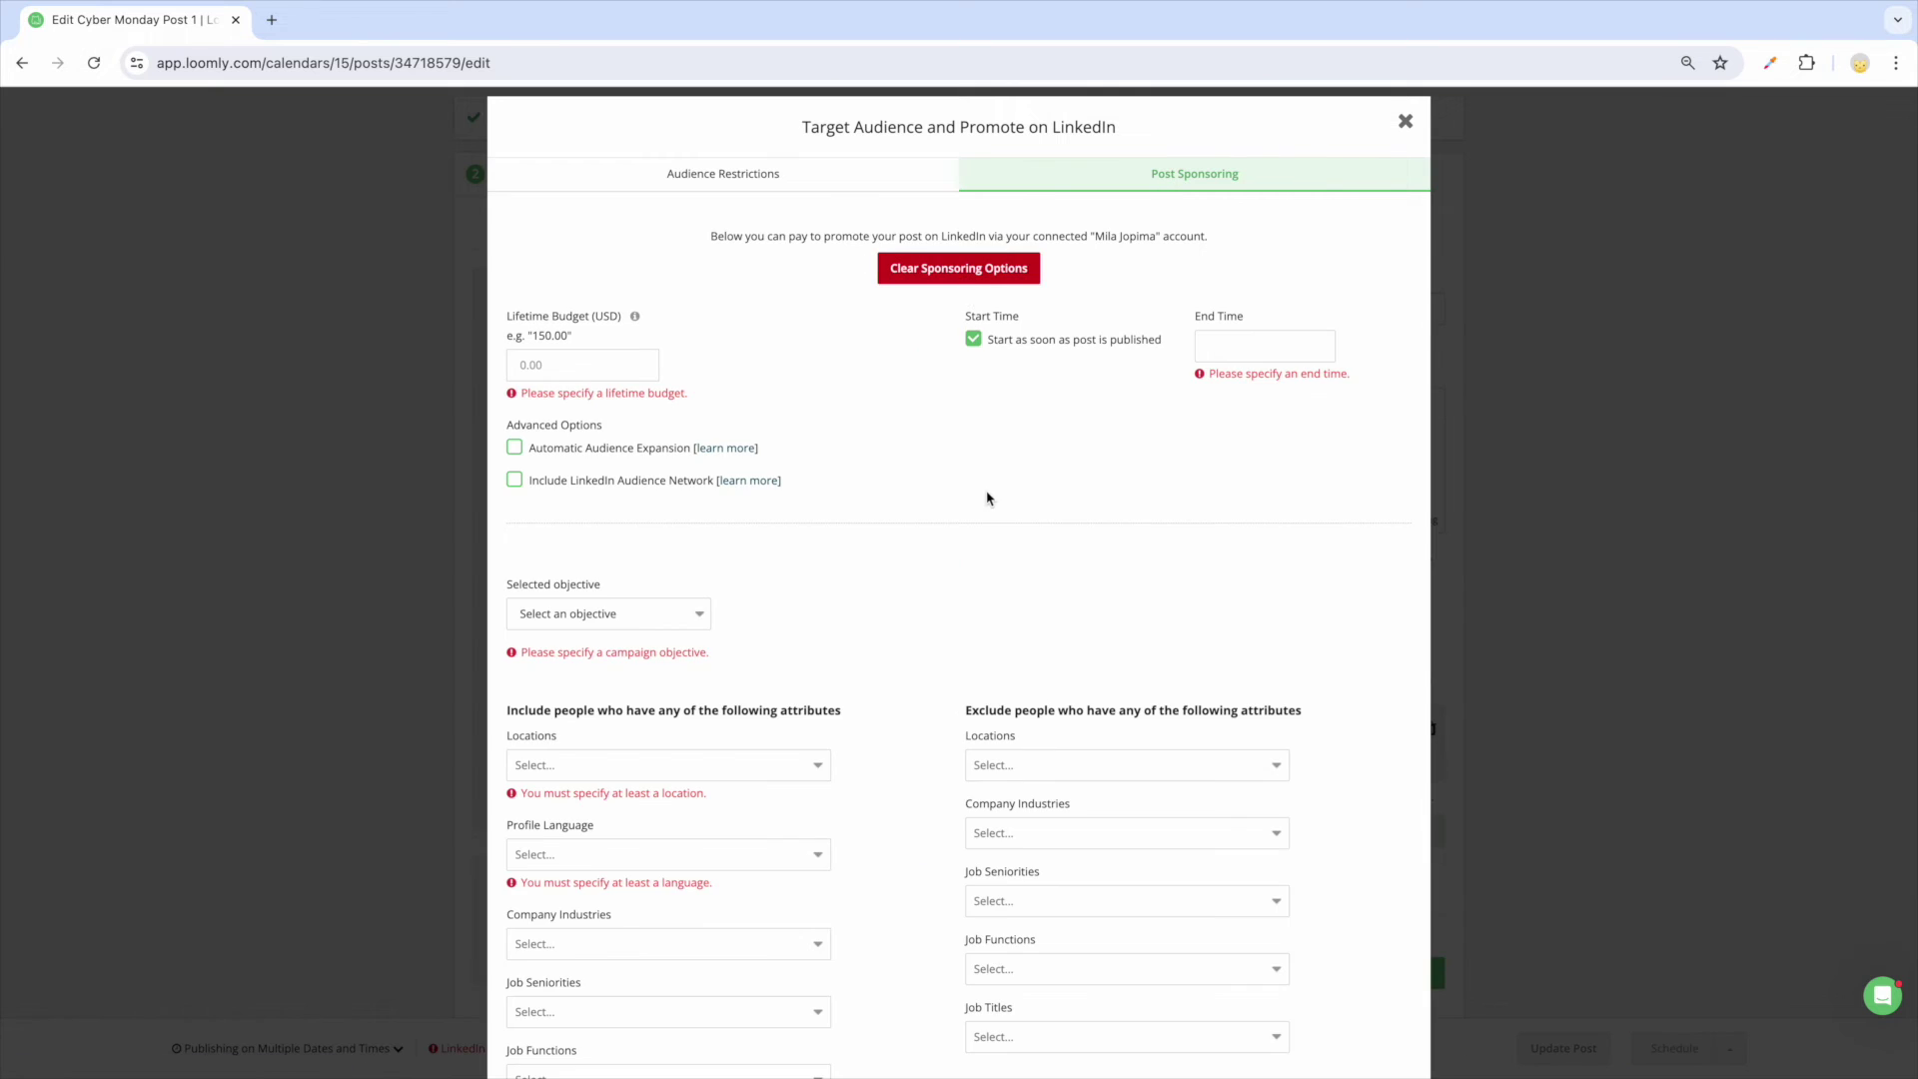
{"action": "scroll", "coordinate": [987, 500], "scroll_direction": "down", "scroll_amount": 2}
{"action": "scroll", "coordinate": [987, 500], "scroll_direction": "down", "scroll_amount": 1}
{"action": "scroll", "coordinate": [987, 500], "scroll_direction": "up", "scroll_amount": 5}
{"action": "left_click", "coordinate": [934, 269]}
Close the LinkedIn settings and review the Instagram version's sponsoring options before closing them.
{"action": "left_click", "coordinate": [1405, 121]}
{"action": "left_click", "coordinate": [829, 221]}
{"action": "scroll", "coordinate": [1532, 704], "scroll_direction": "down", "scroll_amount": 3}
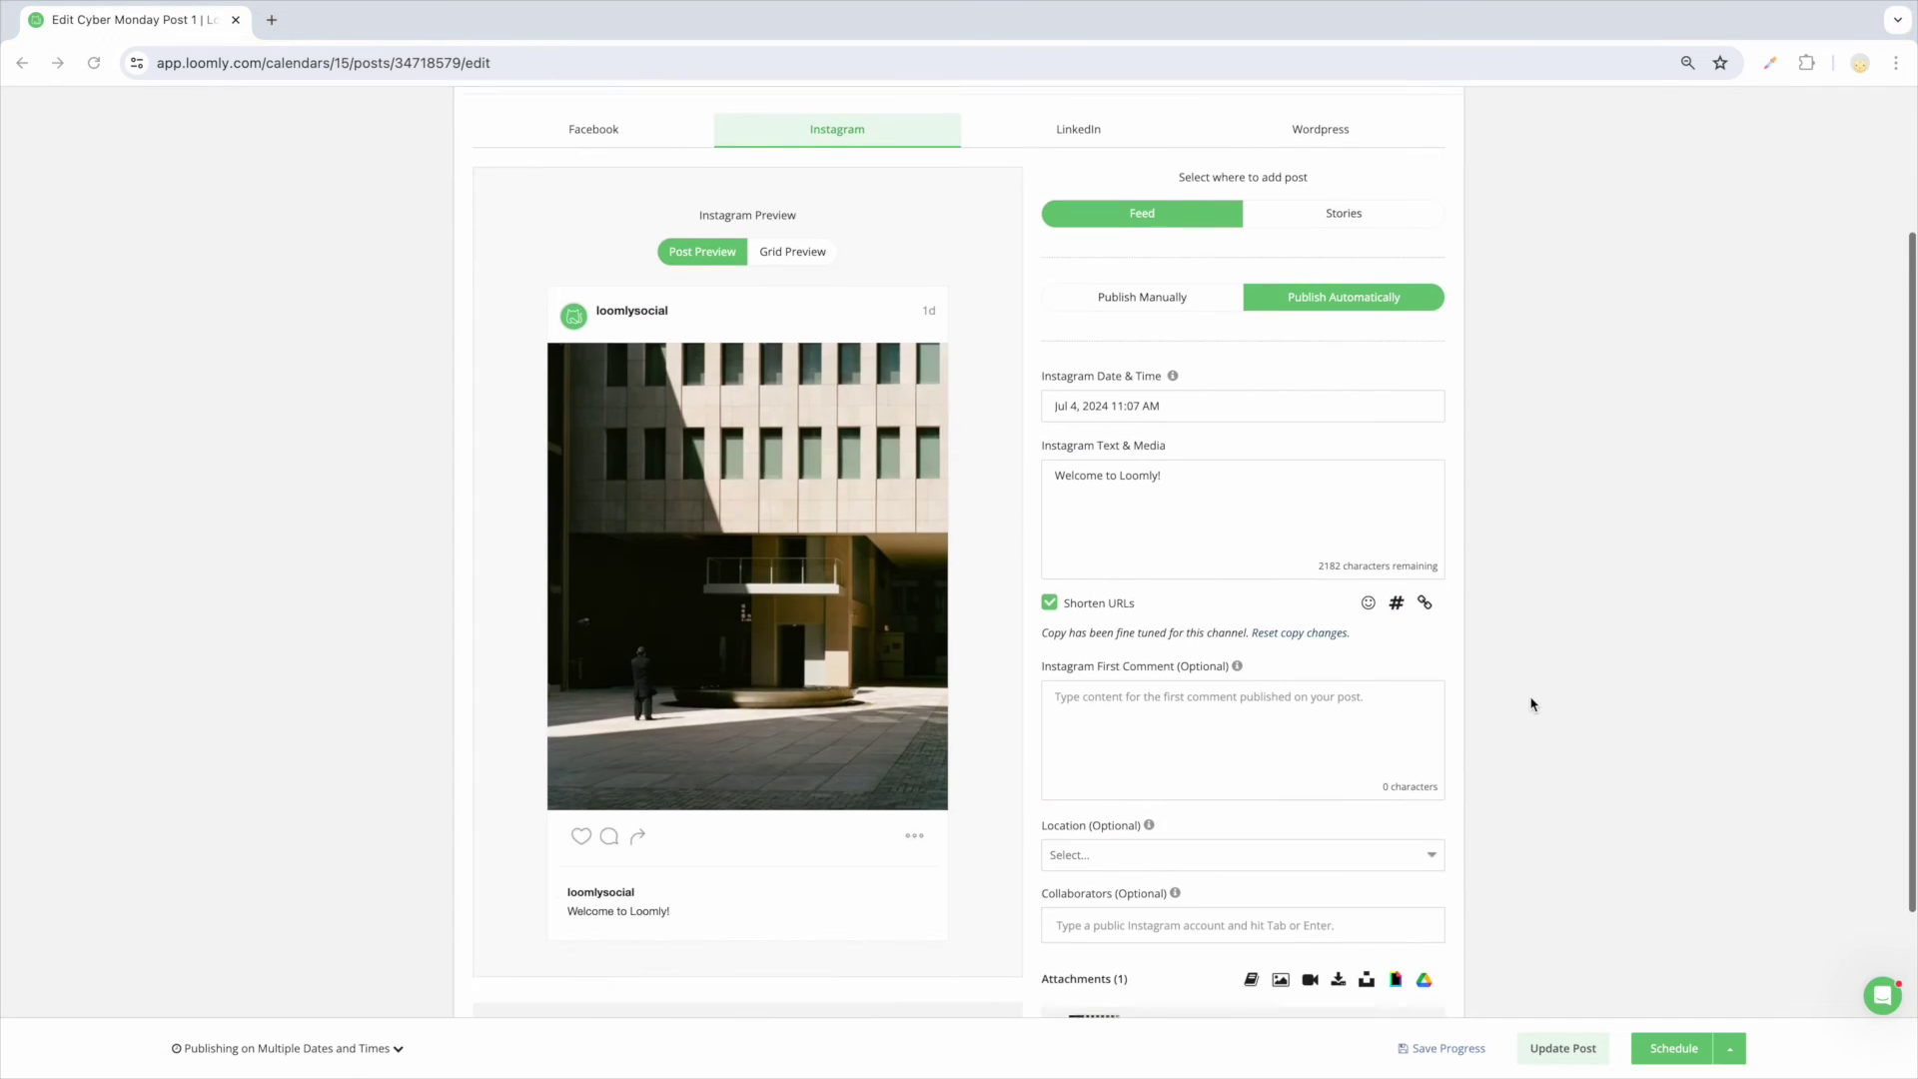
{"action": "scroll", "coordinate": [1532, 704], "scroll_direction": "down", "scroll_amount": 2}
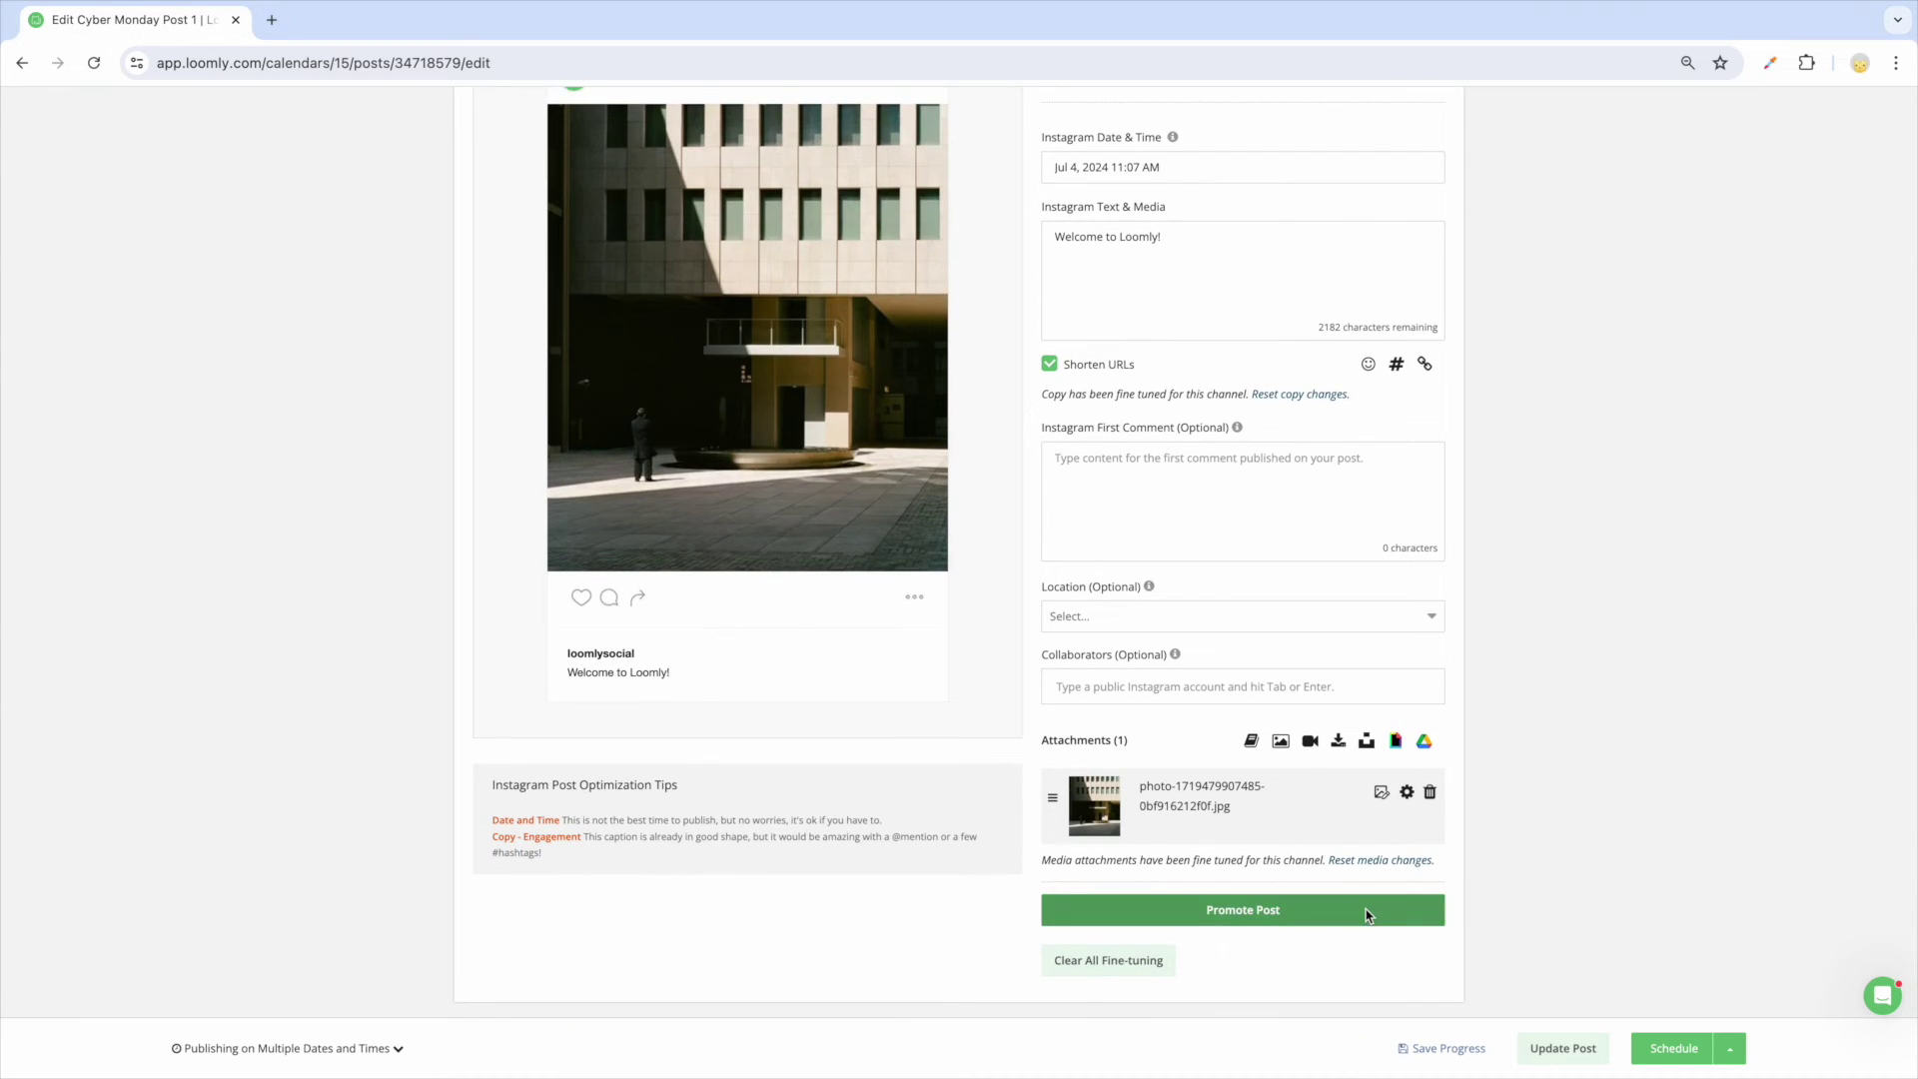
{"action": "left_click", "coordinate": [1364, 909]}
{"action": "left_click", "coordinate": [949, 239]}
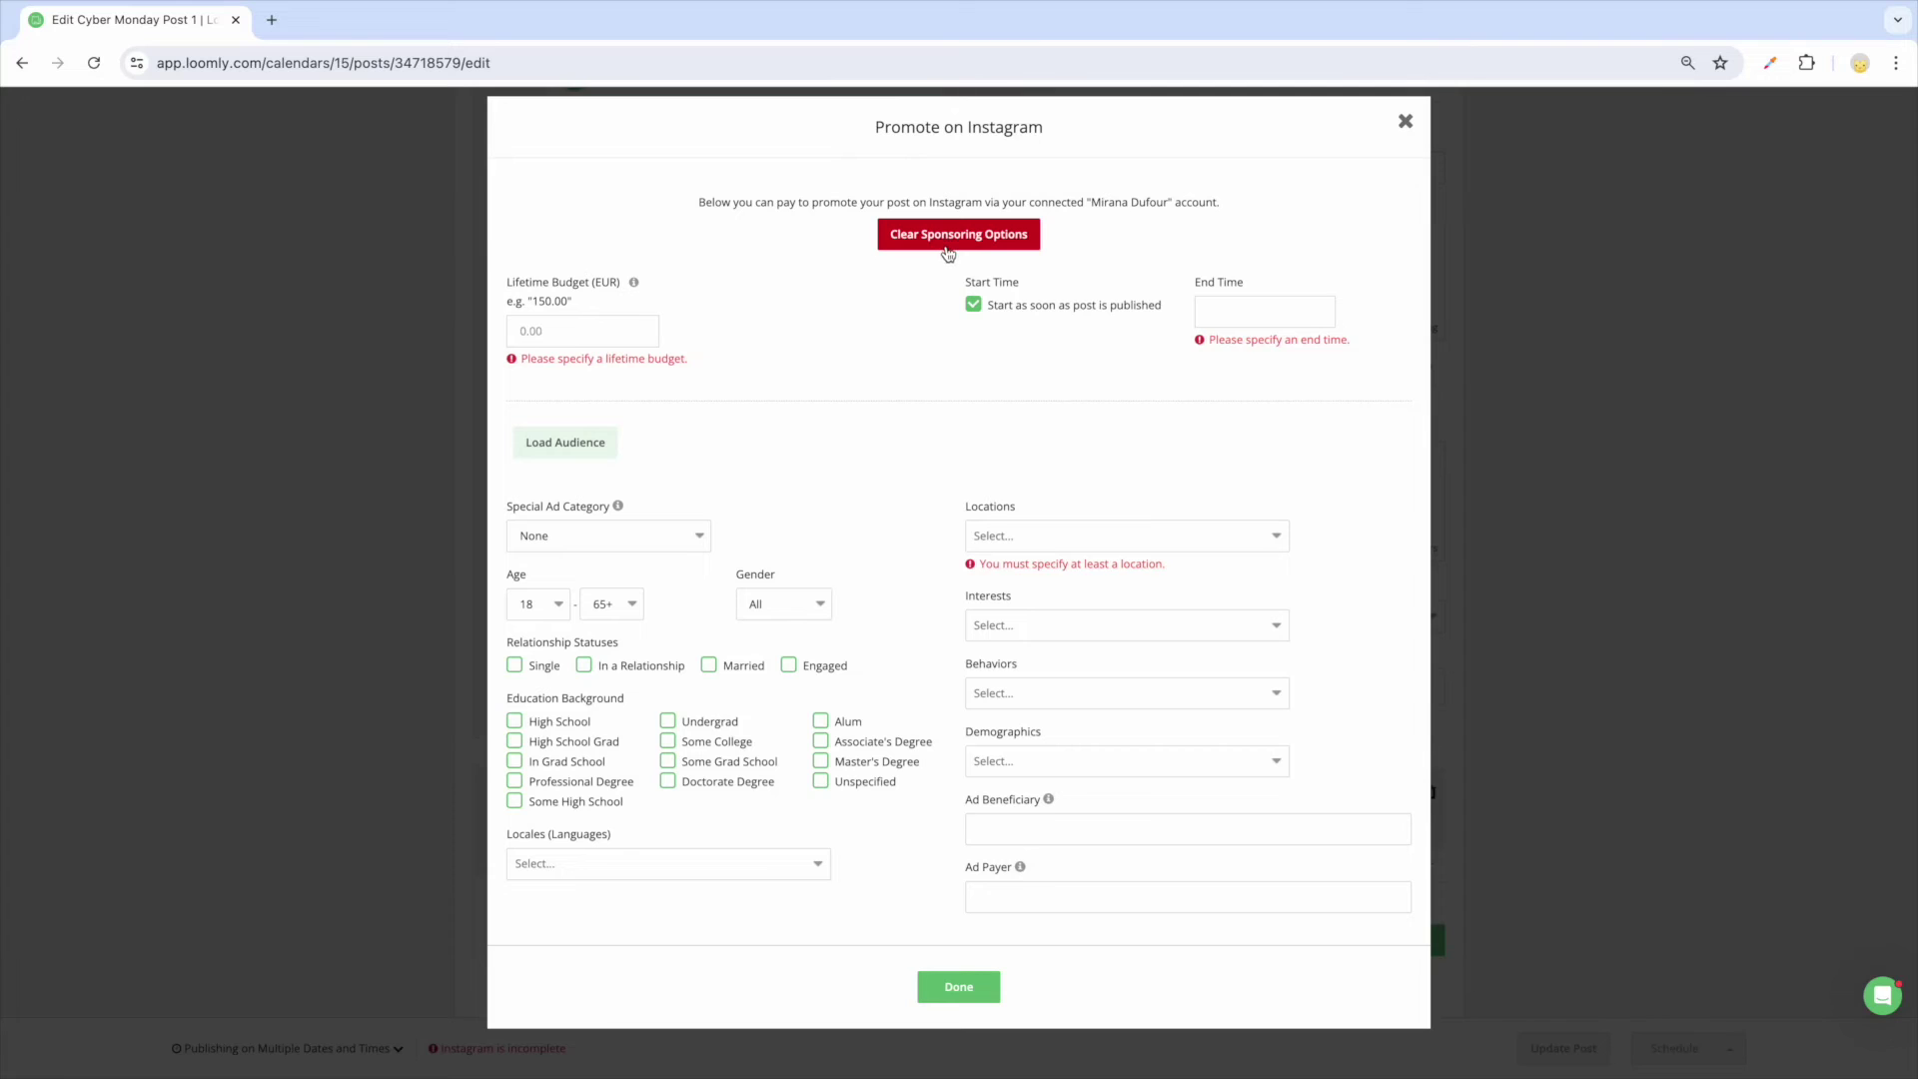
{"action": "left_click", "coordinate": [984, 994]}
Show the Instagram Grid Preview and switch it to Reels.
{"action": "scroll", "coordinate": [1010, 364], "scroll_direction": "up", "scroll_amount": 3}
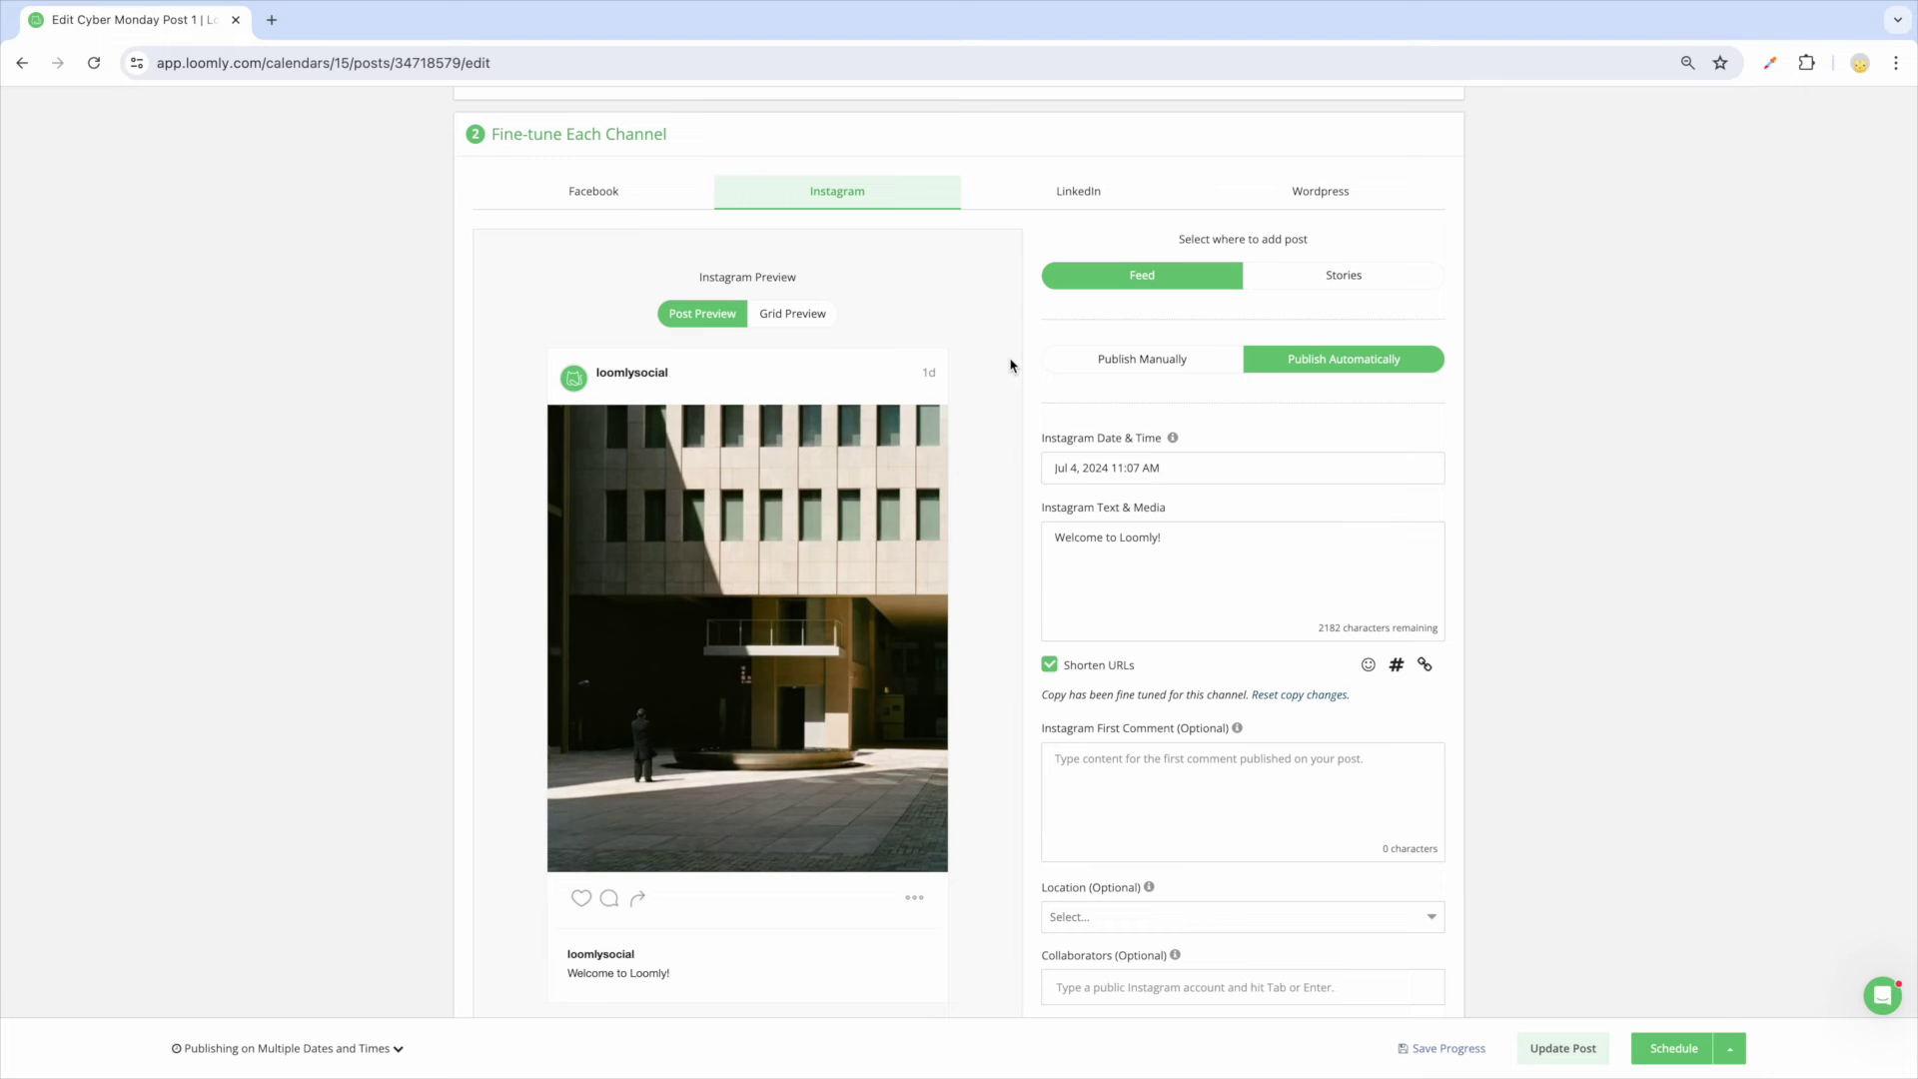
{"action": "left_click", "coordinate": [775, 326]}
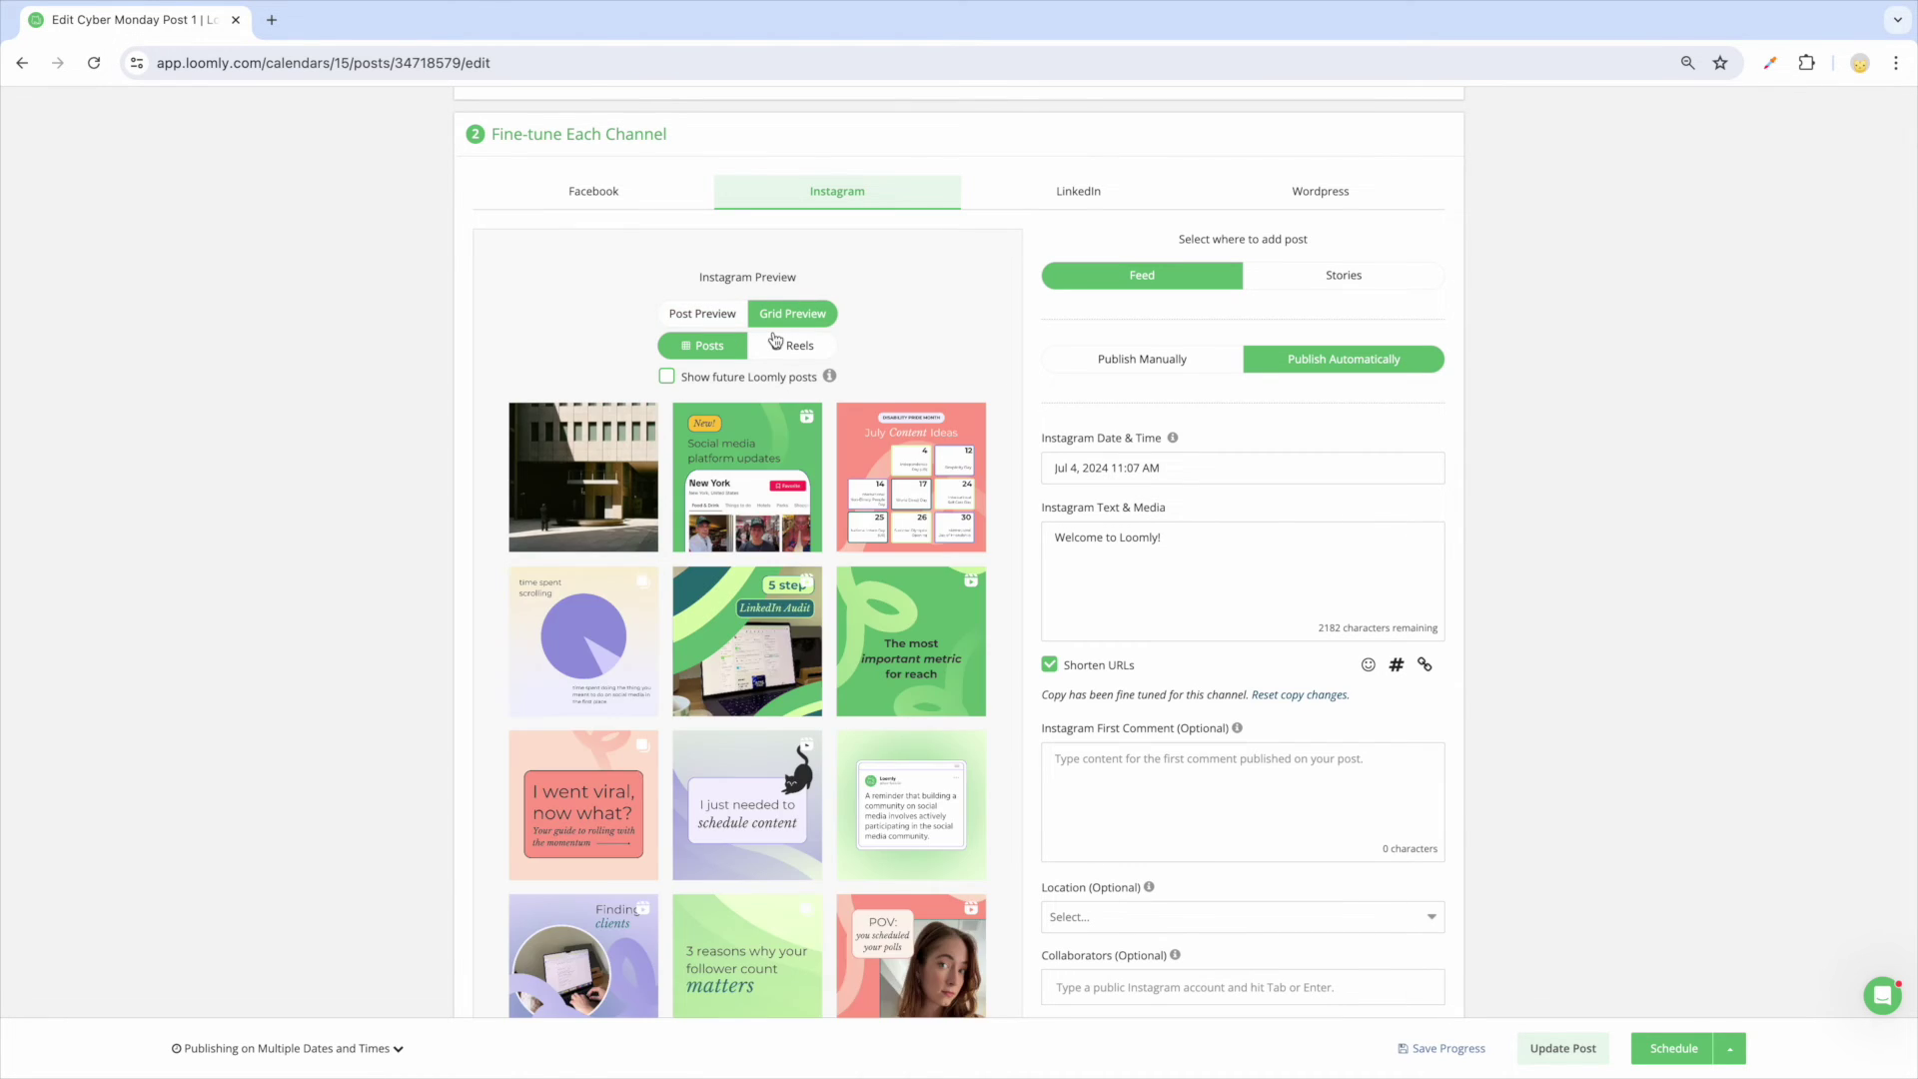
{"action": "left_click", "coordinate": [791, 350]}
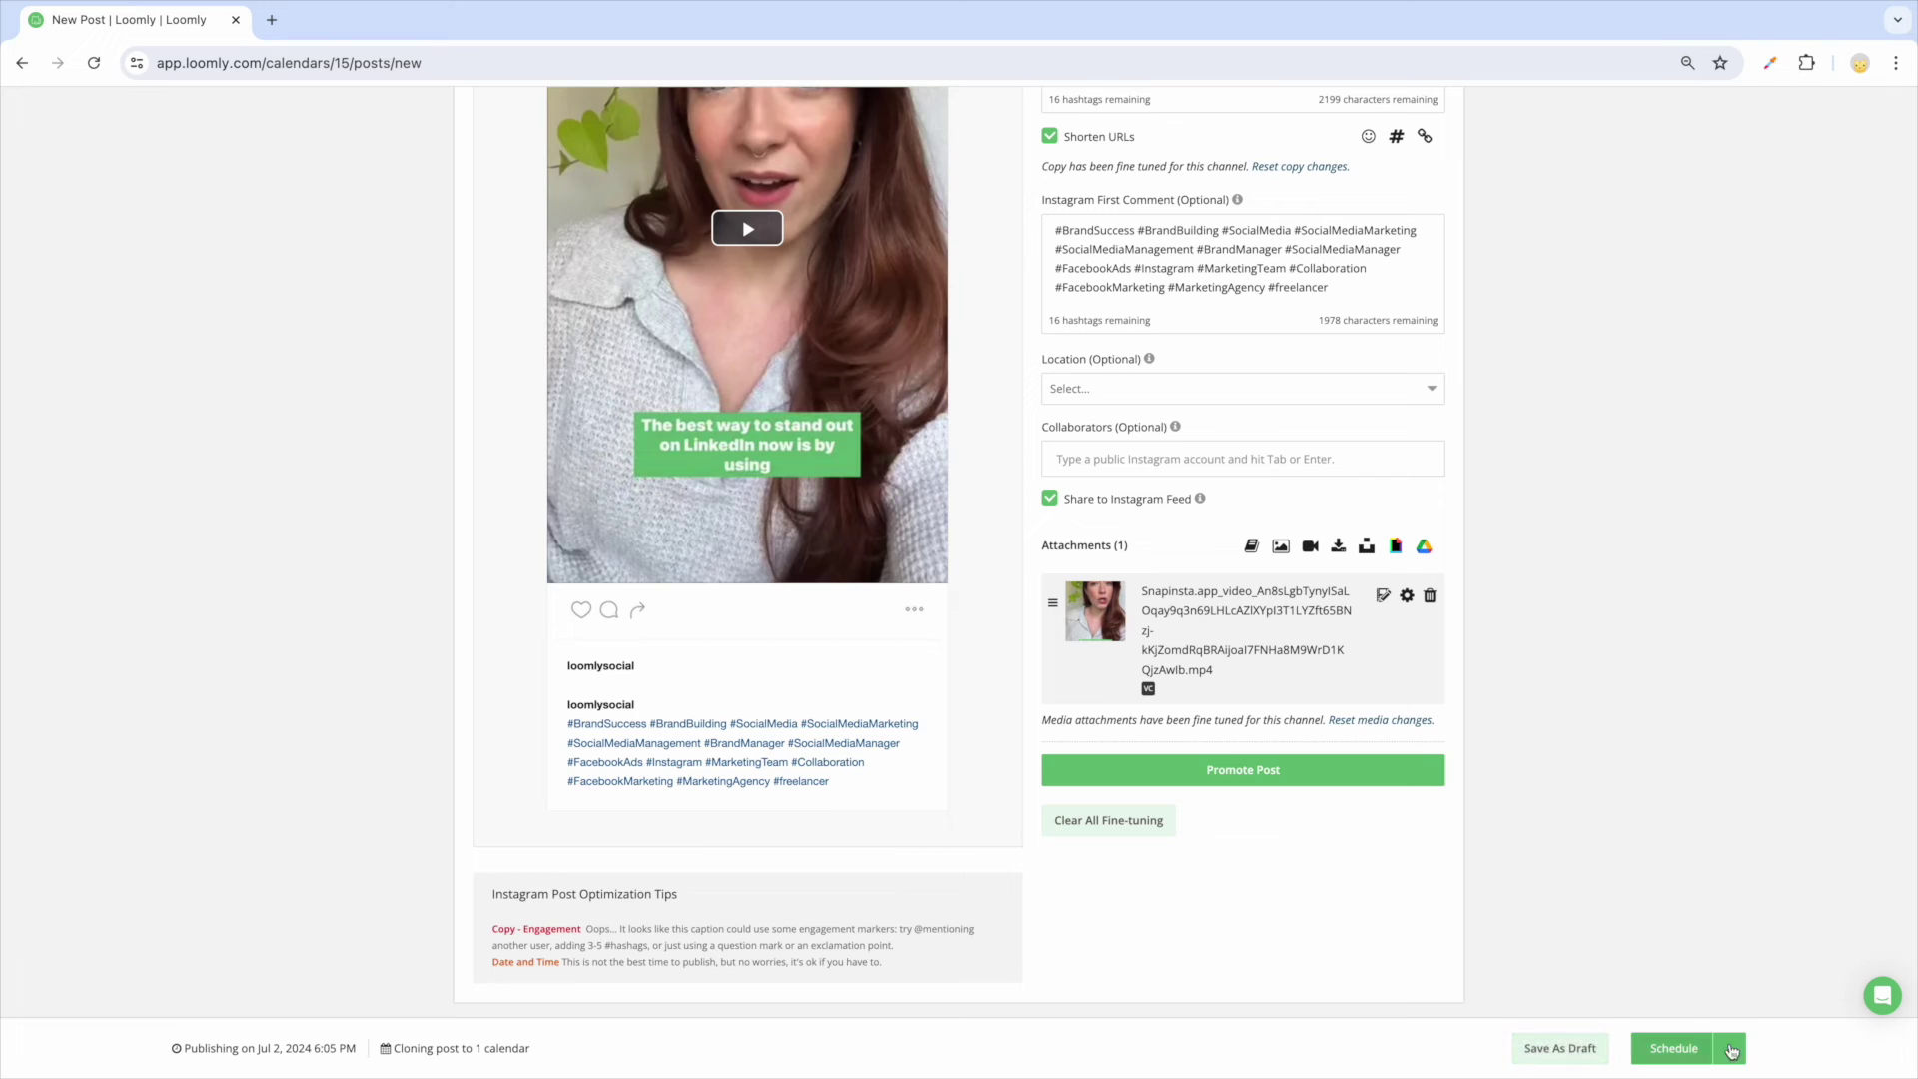
Save Cyber Monday Post 1 as a draft from the Schedule dropdown and scroll its post page.
{"action": "left_click", "coordinate": [1732, 1049]}
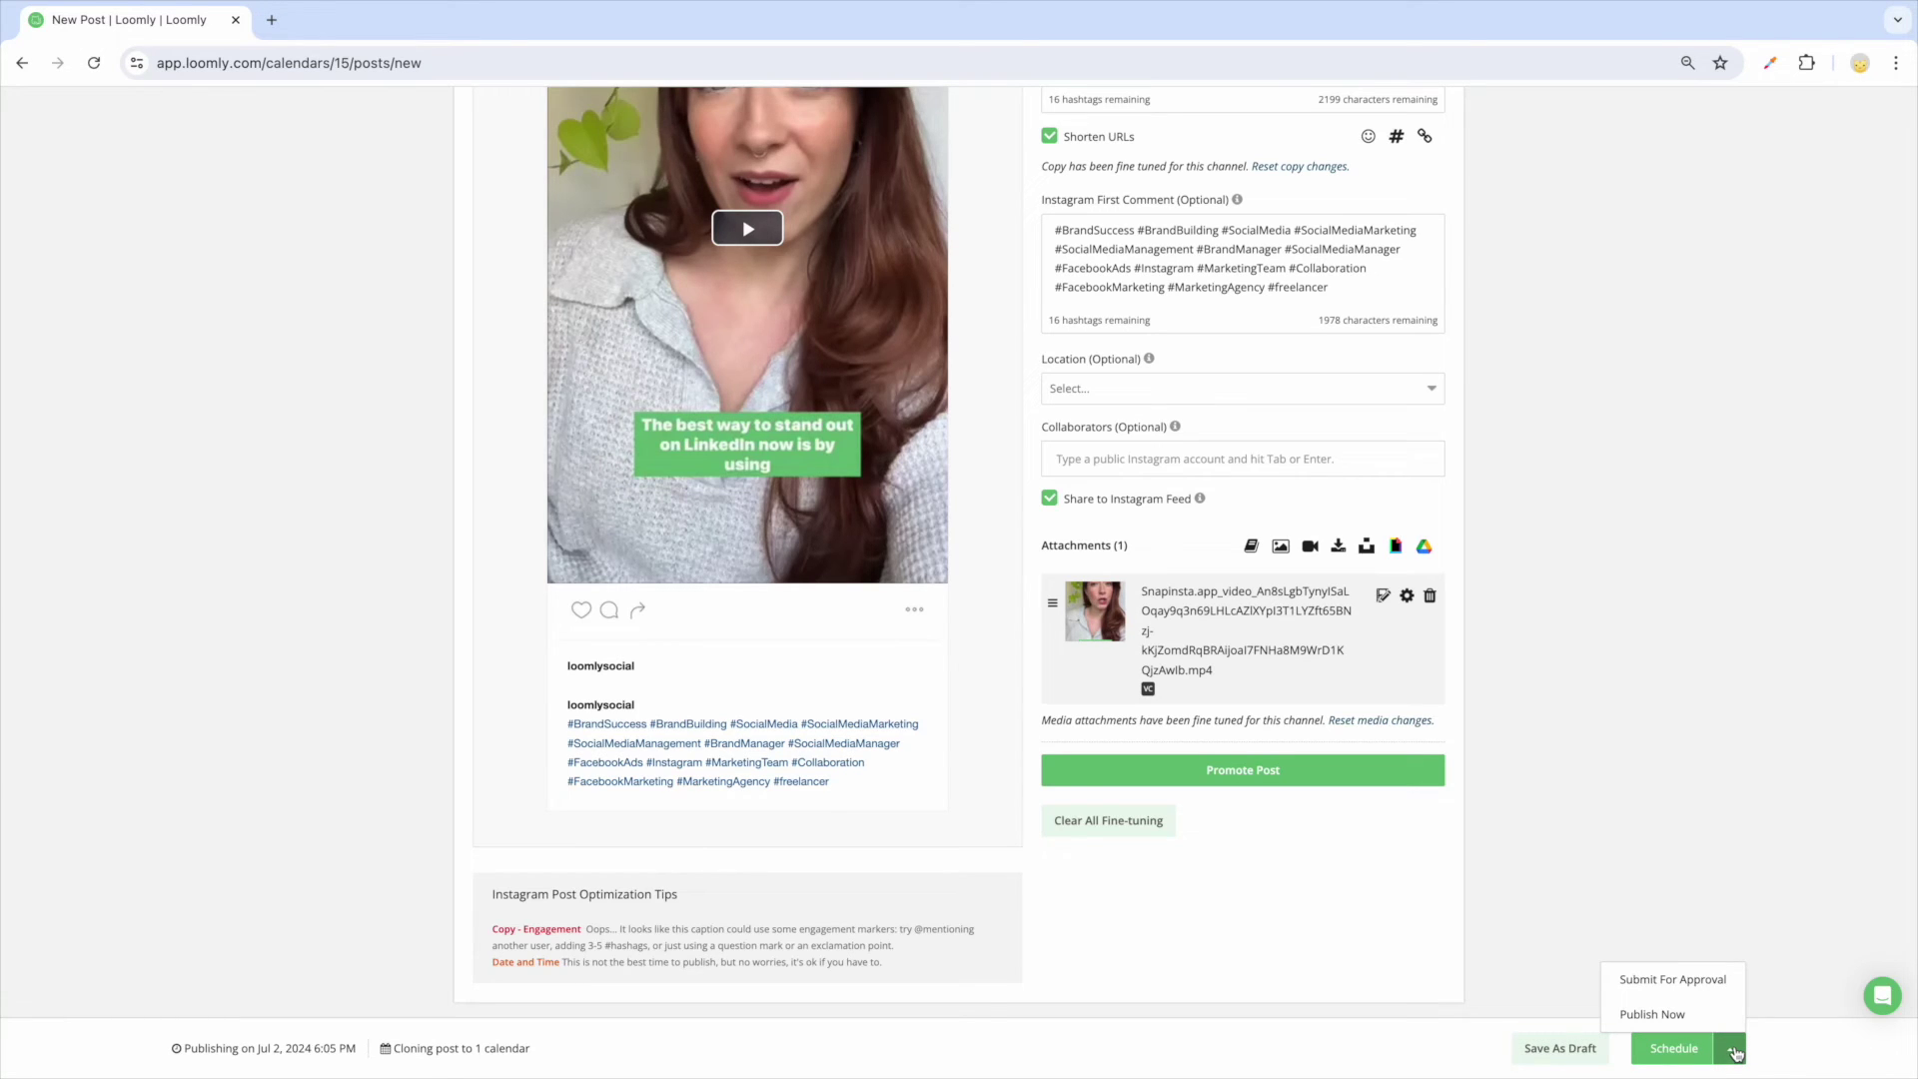
{"action": "left_click", "coordinate": [1537, 1059]}
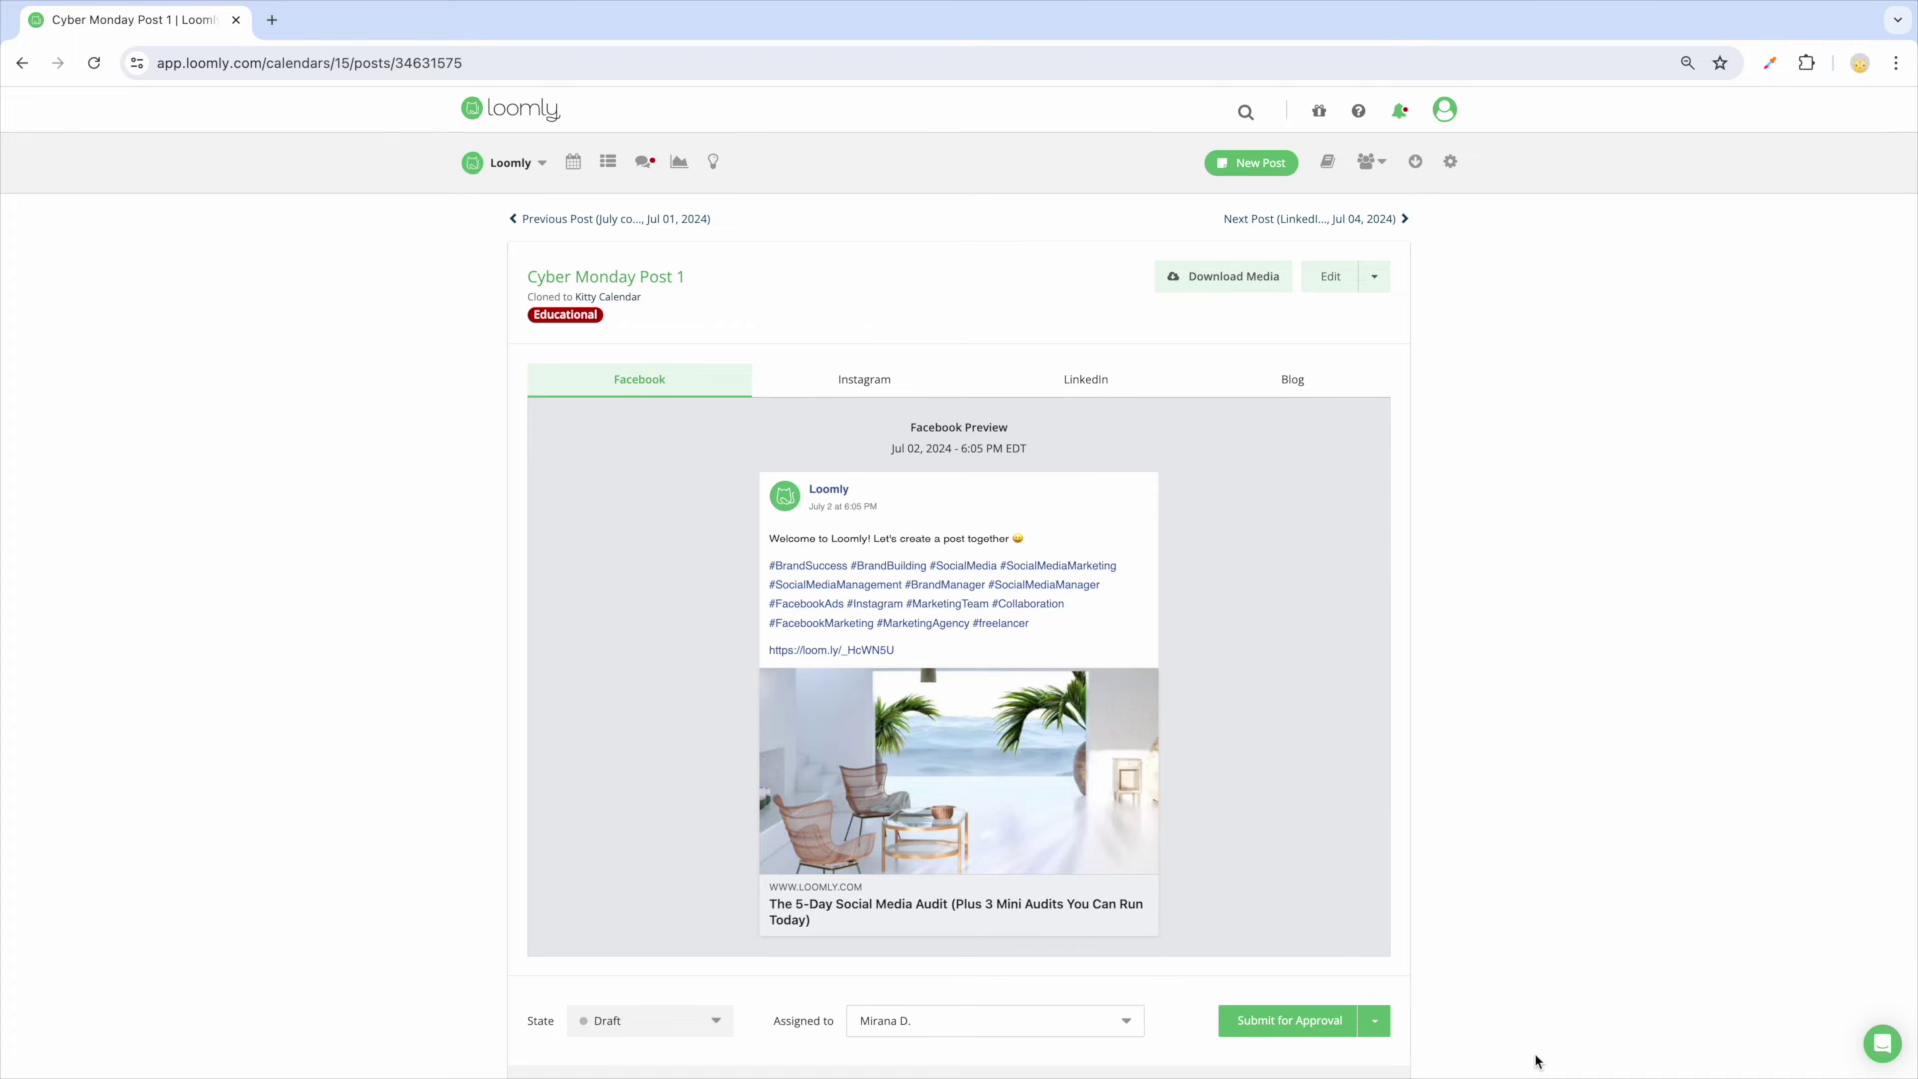
{"action": "scroll", "coordinate": [1520, 1024], "scroll_direction": "down", "scroll_amount": 2}
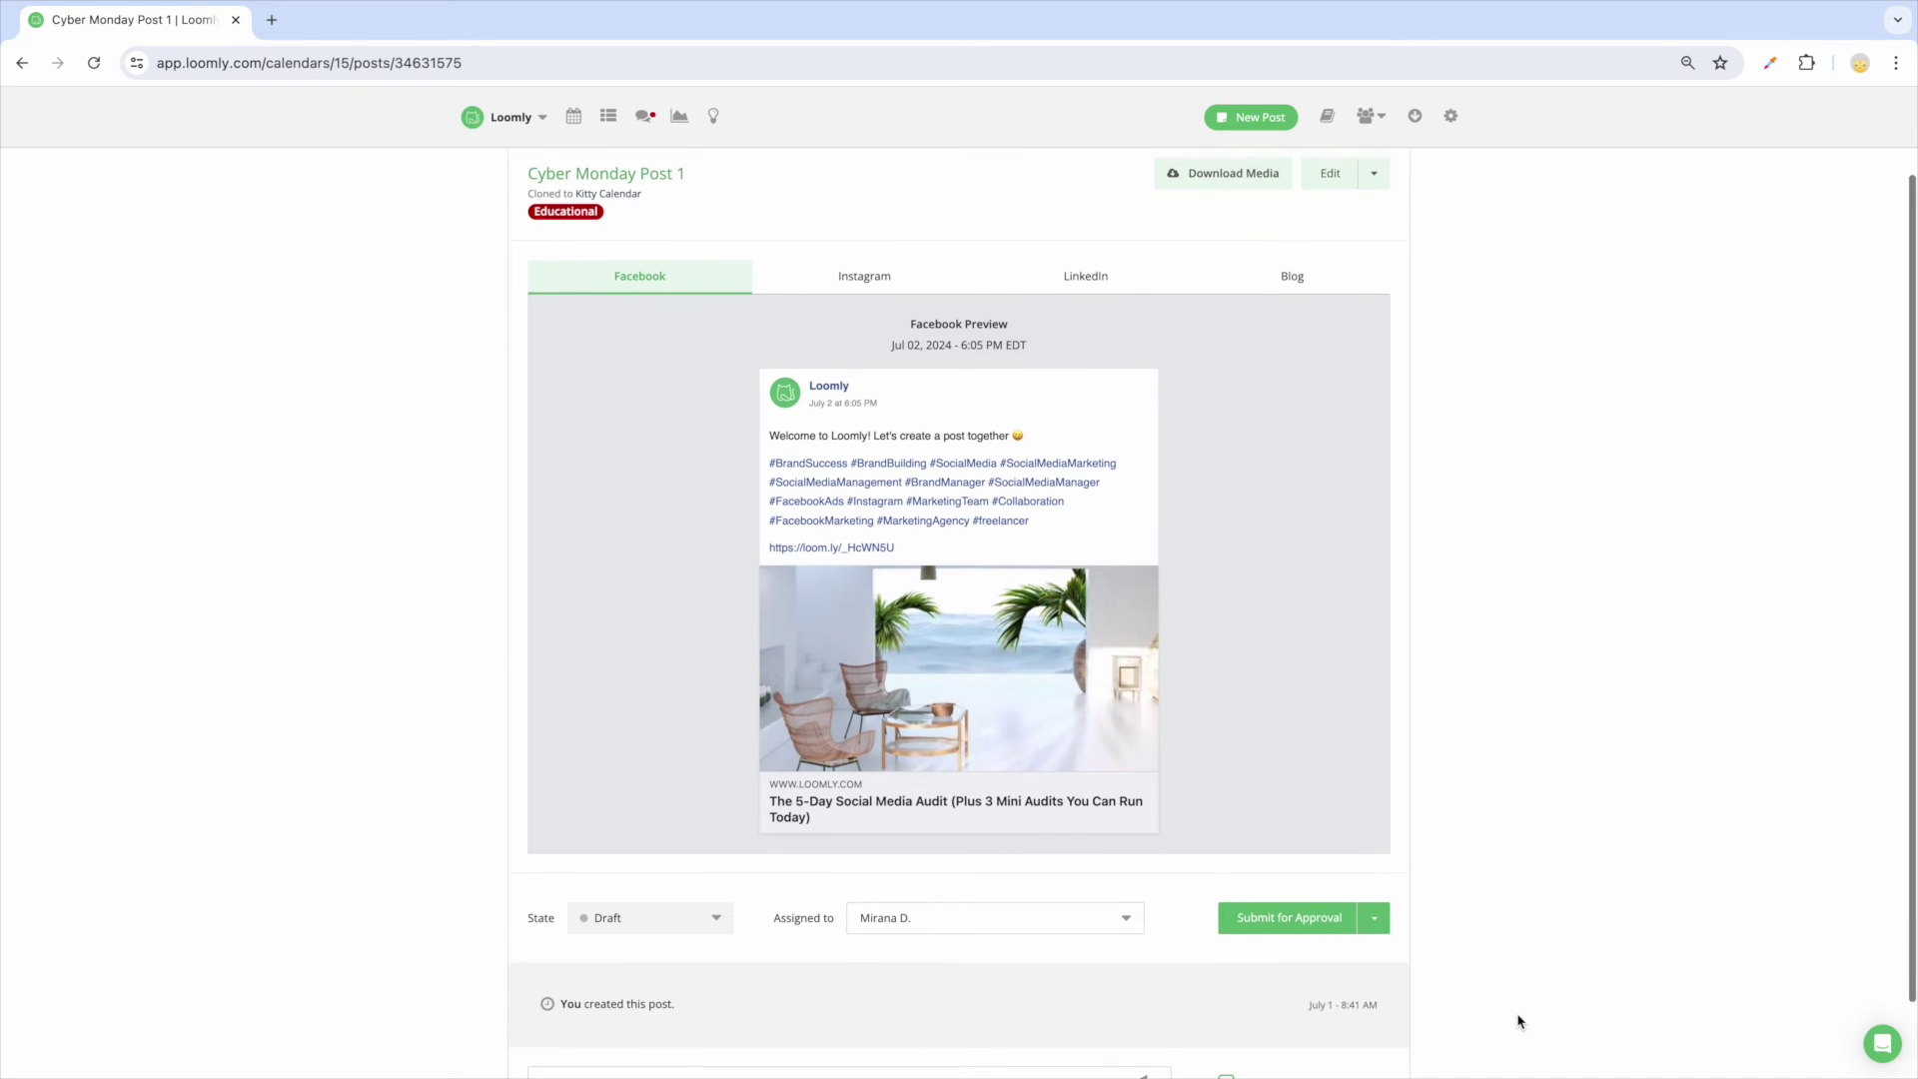
{"action": "scroll", "coordinate": [1521, 1021], "scroll_direction": "down", "scroll_amount": 1}
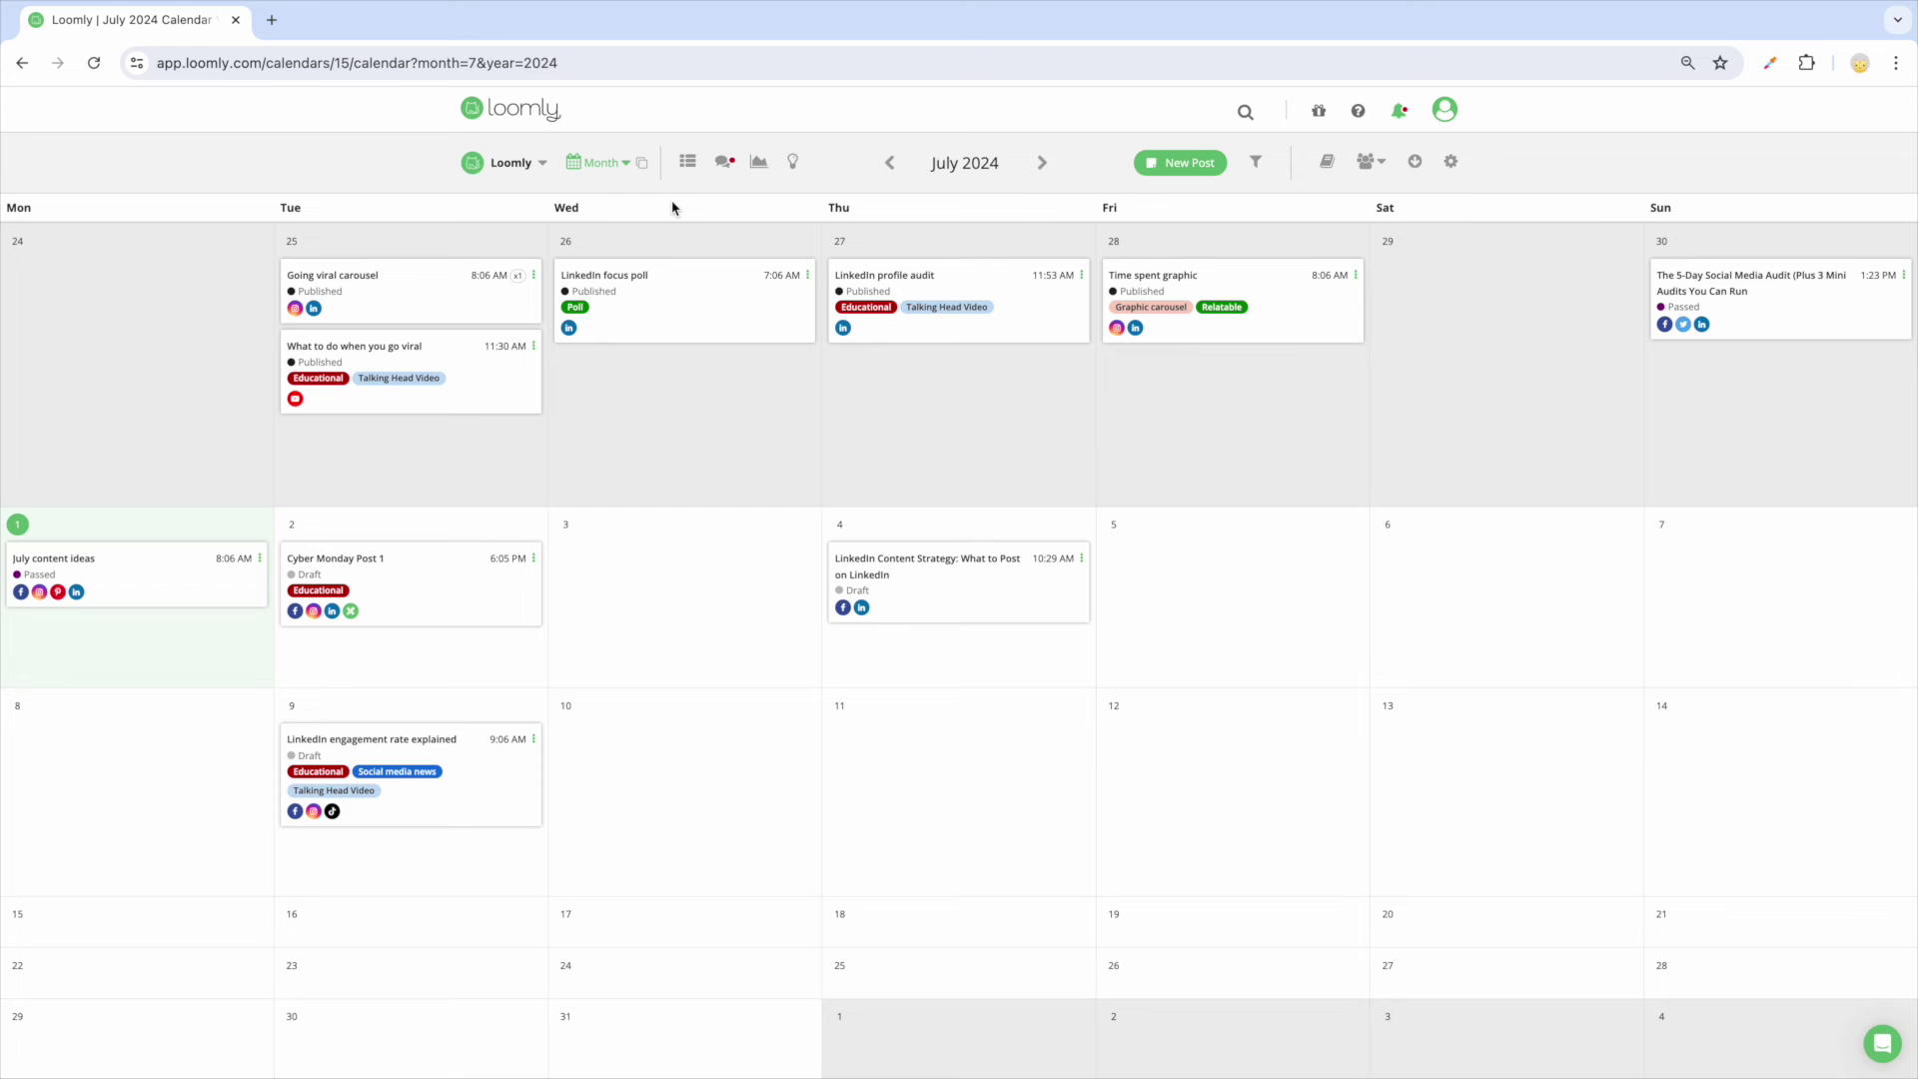
Add a post on July 3 with subject 'Create a post' and open Build Post.
{"action": "left_click", "coordinate": [782, 526]}
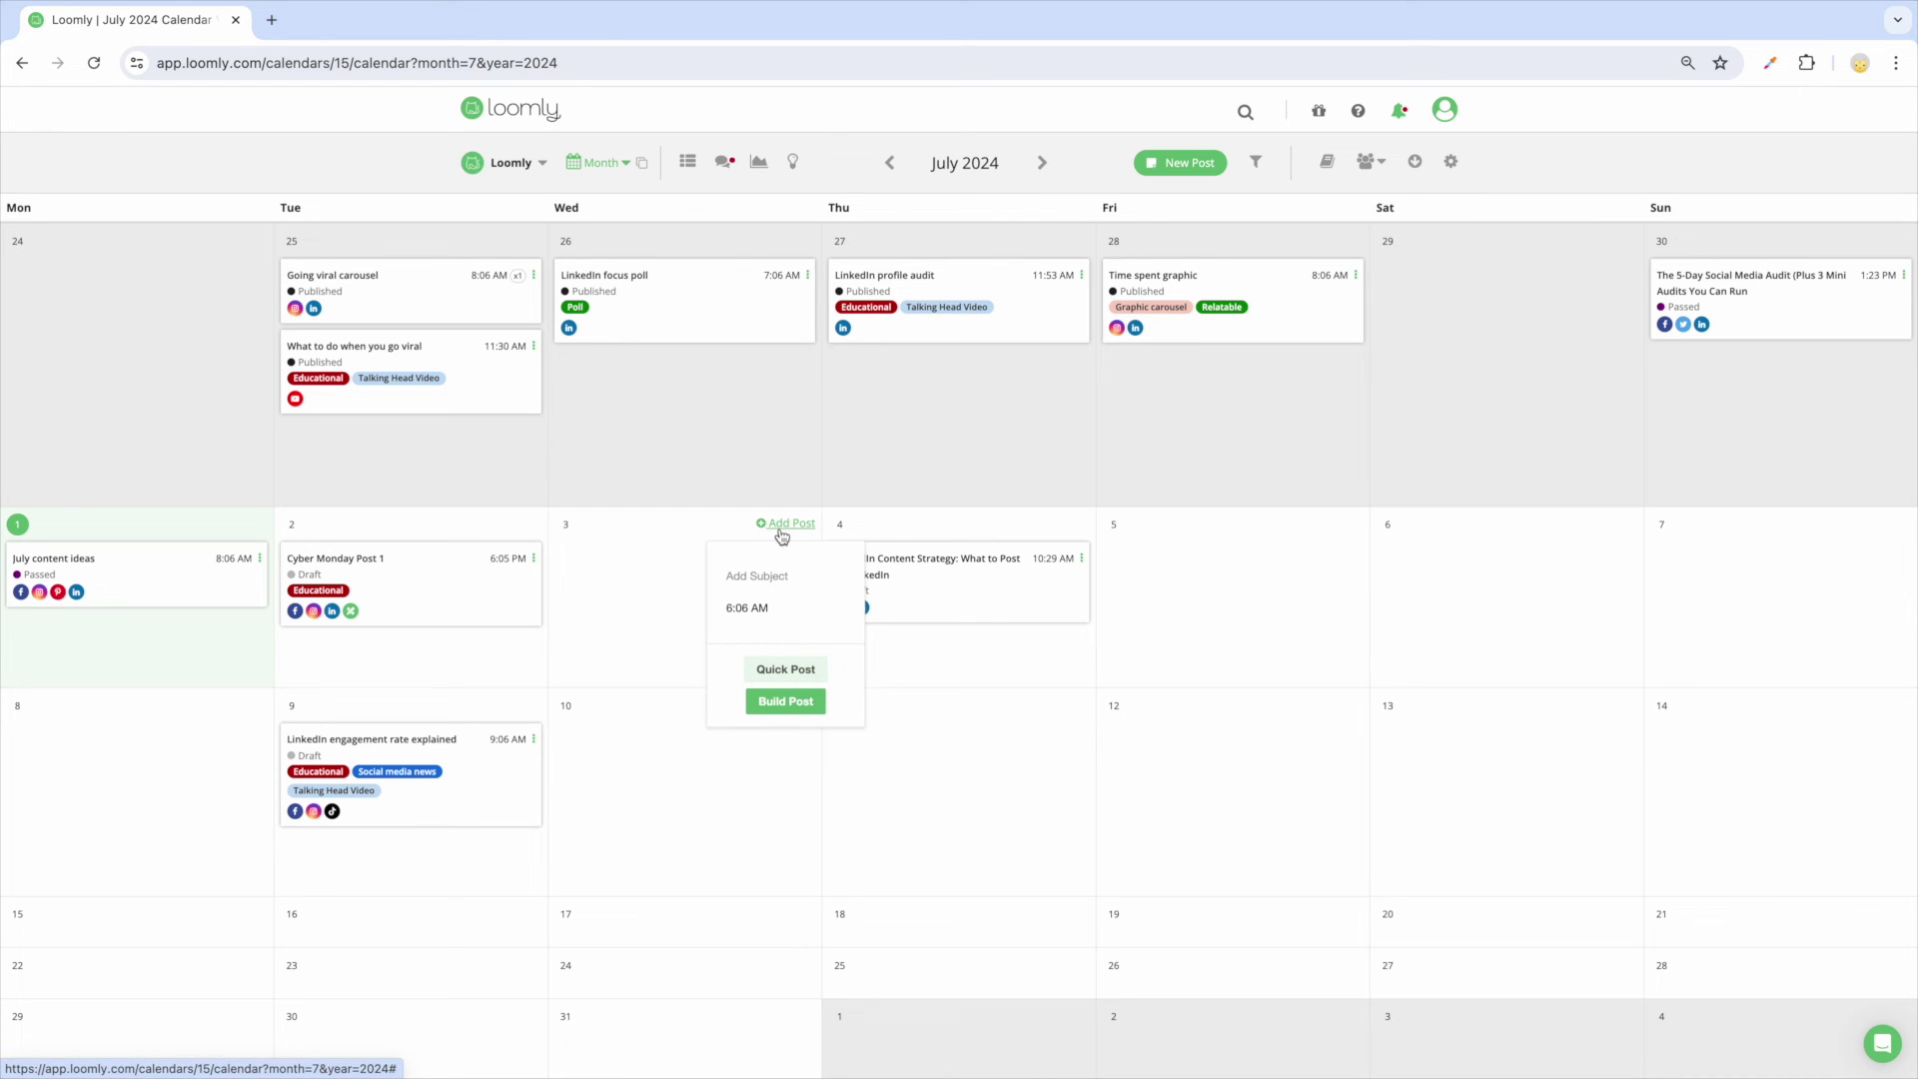
{"action": "type", "text": "Create a post"}
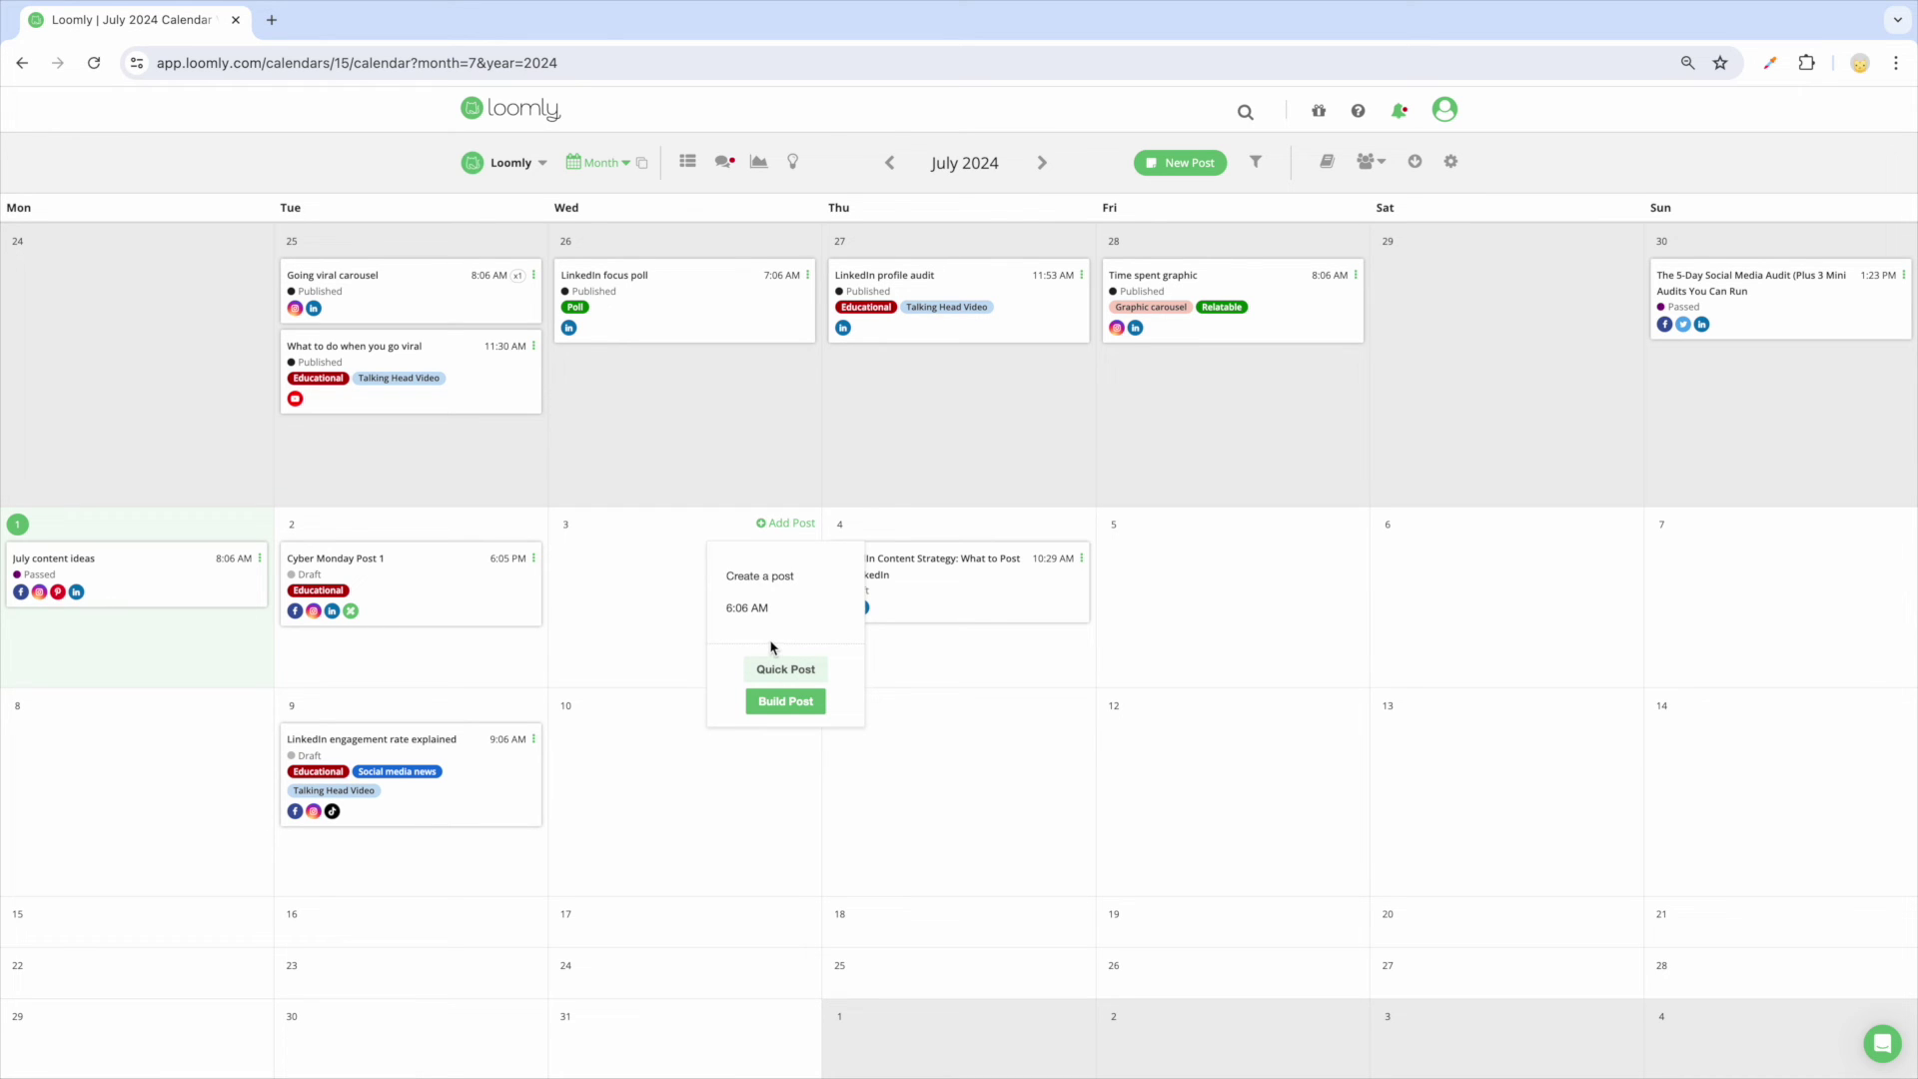
{"action": "left_click", "coordinate": [786, 701]}
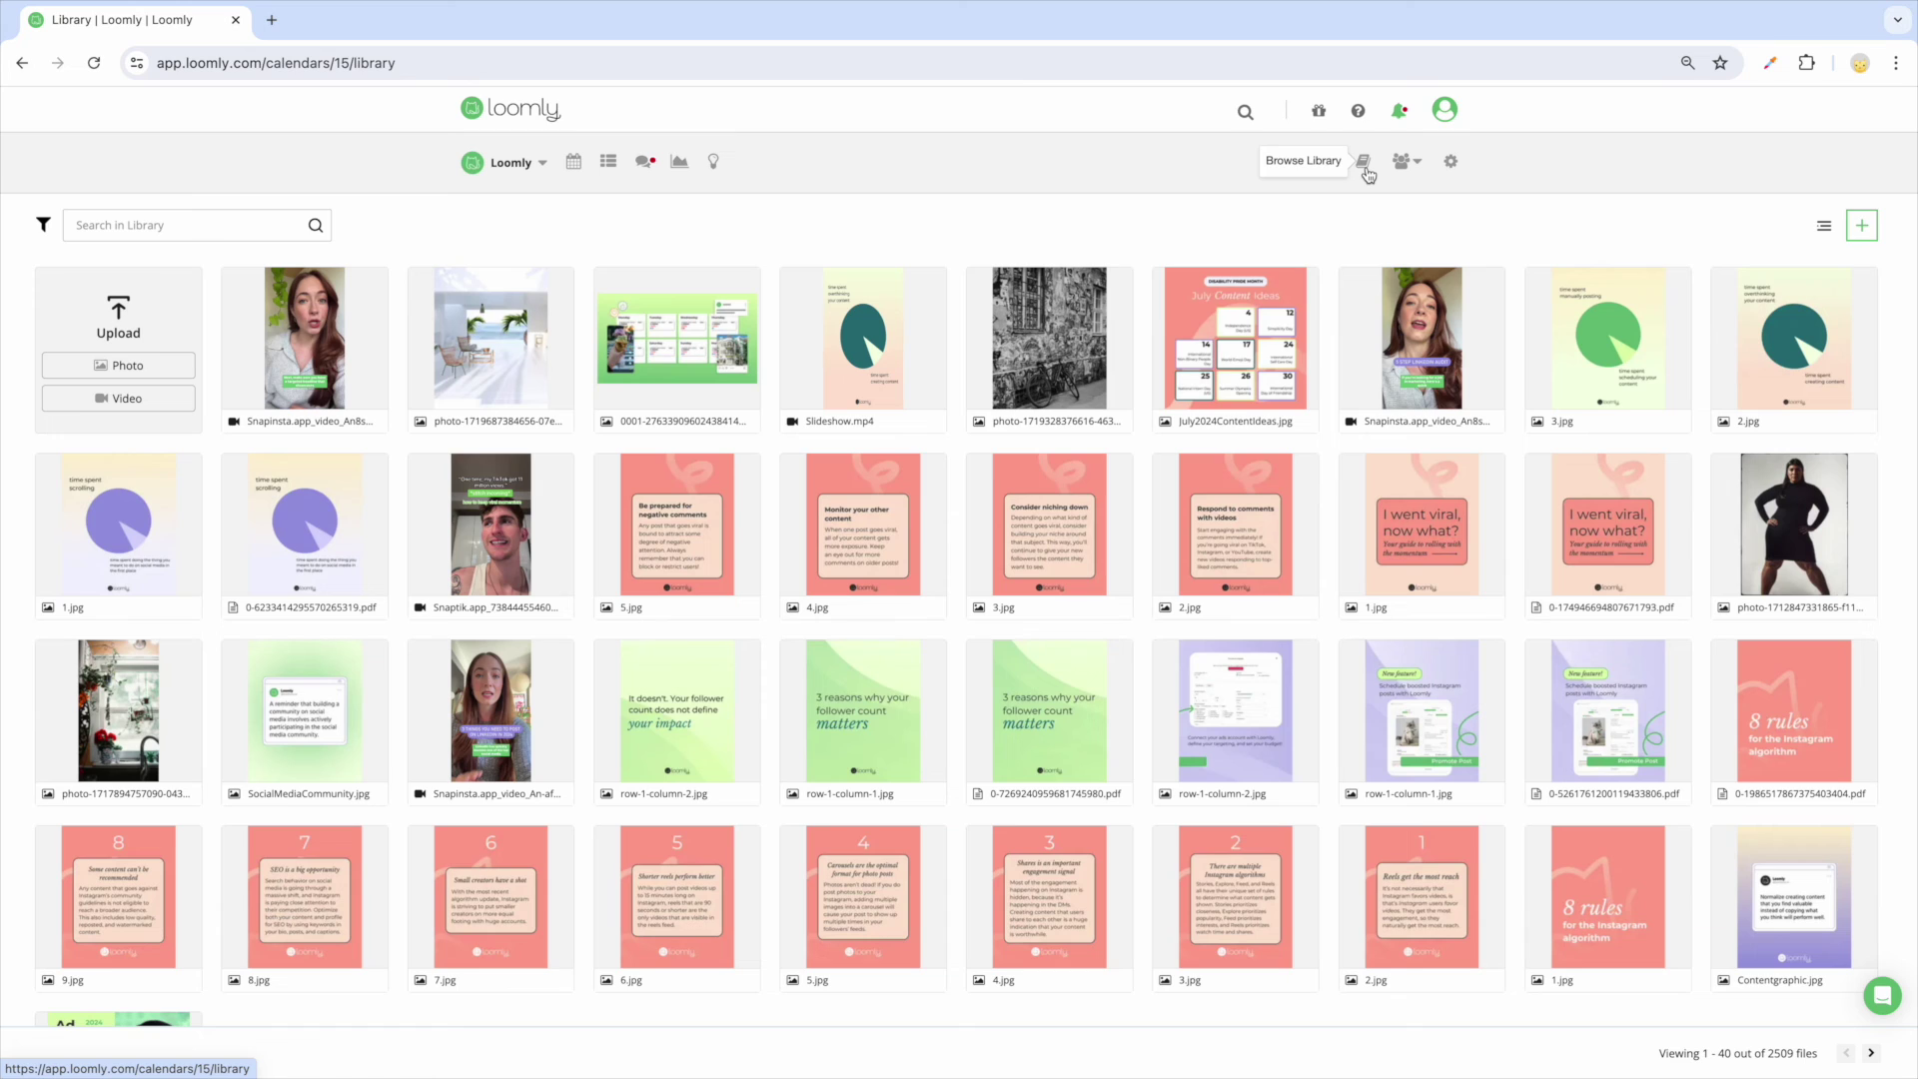
Create a library note with subject 'Brainstorming' and description 'Post Ideas'.
{"action": "left_click", "coordinate": [1861, 226]}
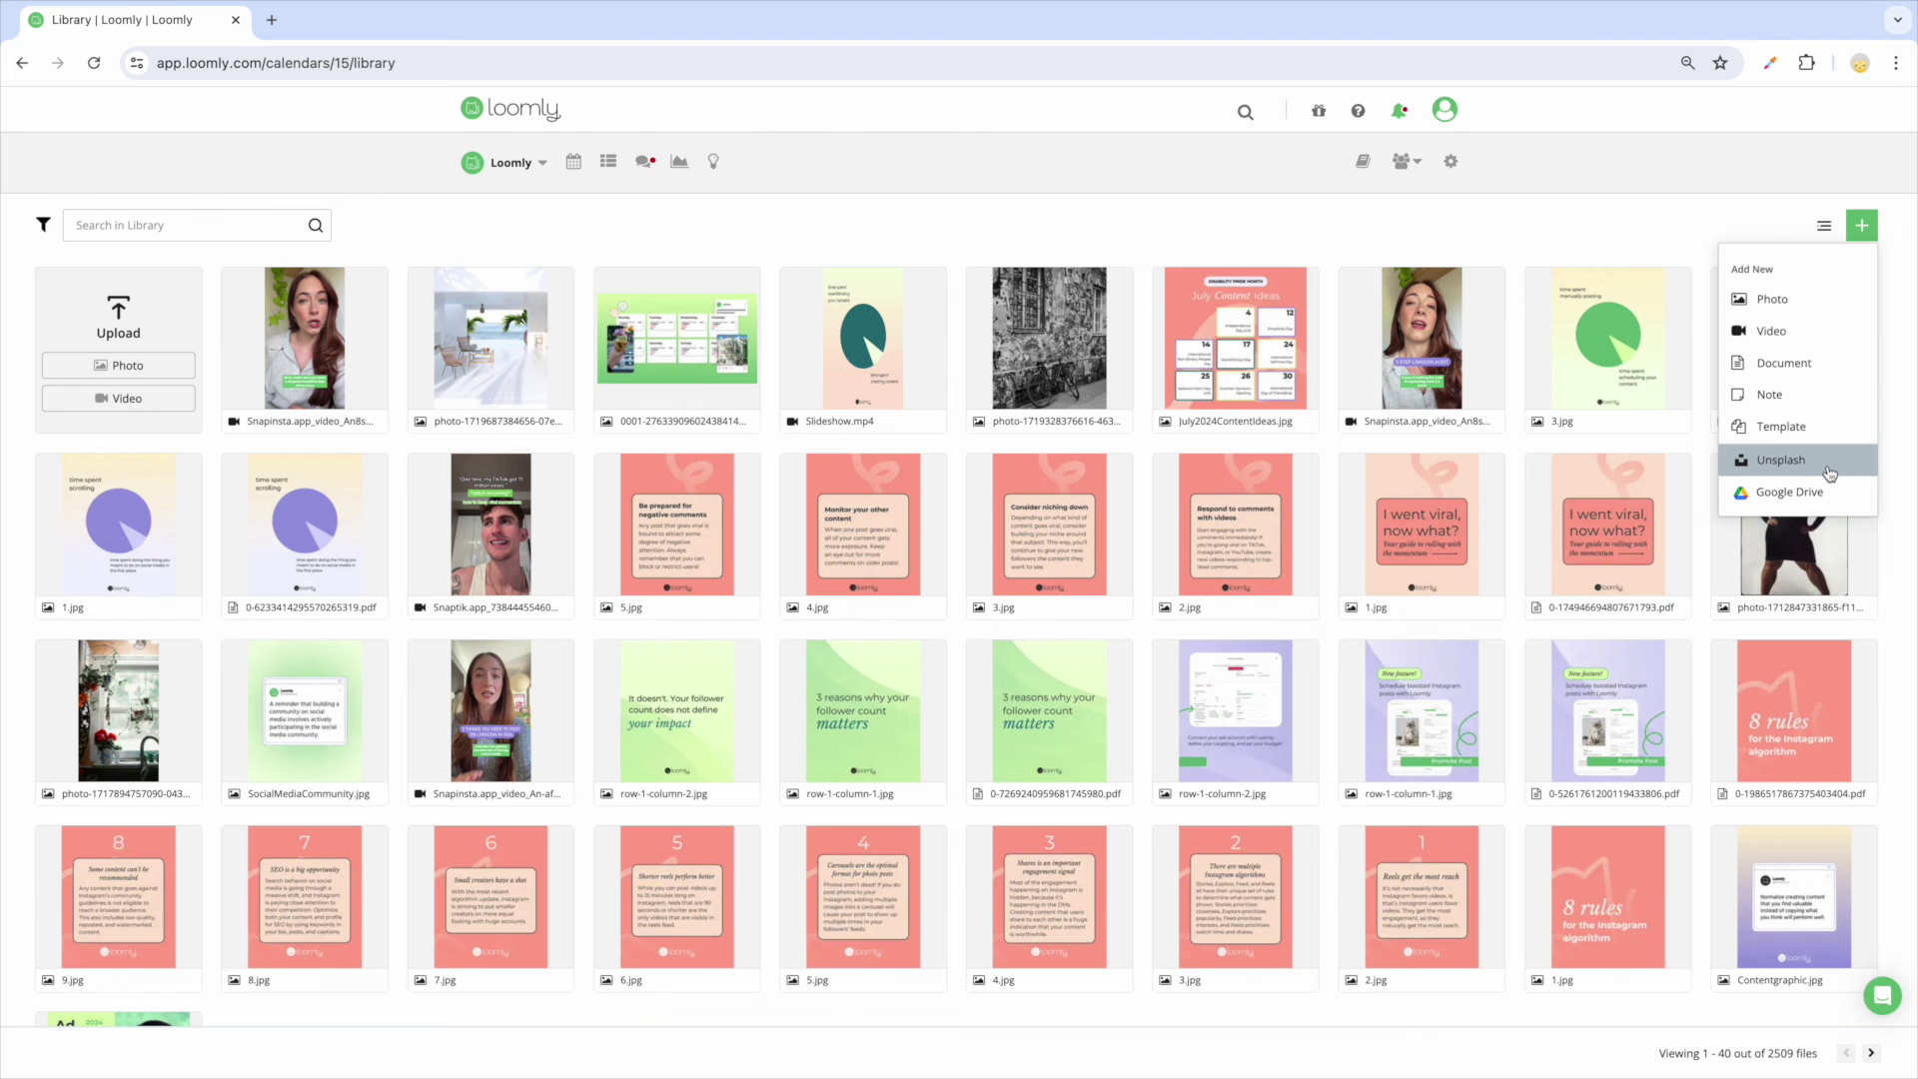
{"action": "left_click", "coordinate": [1828, 397]}
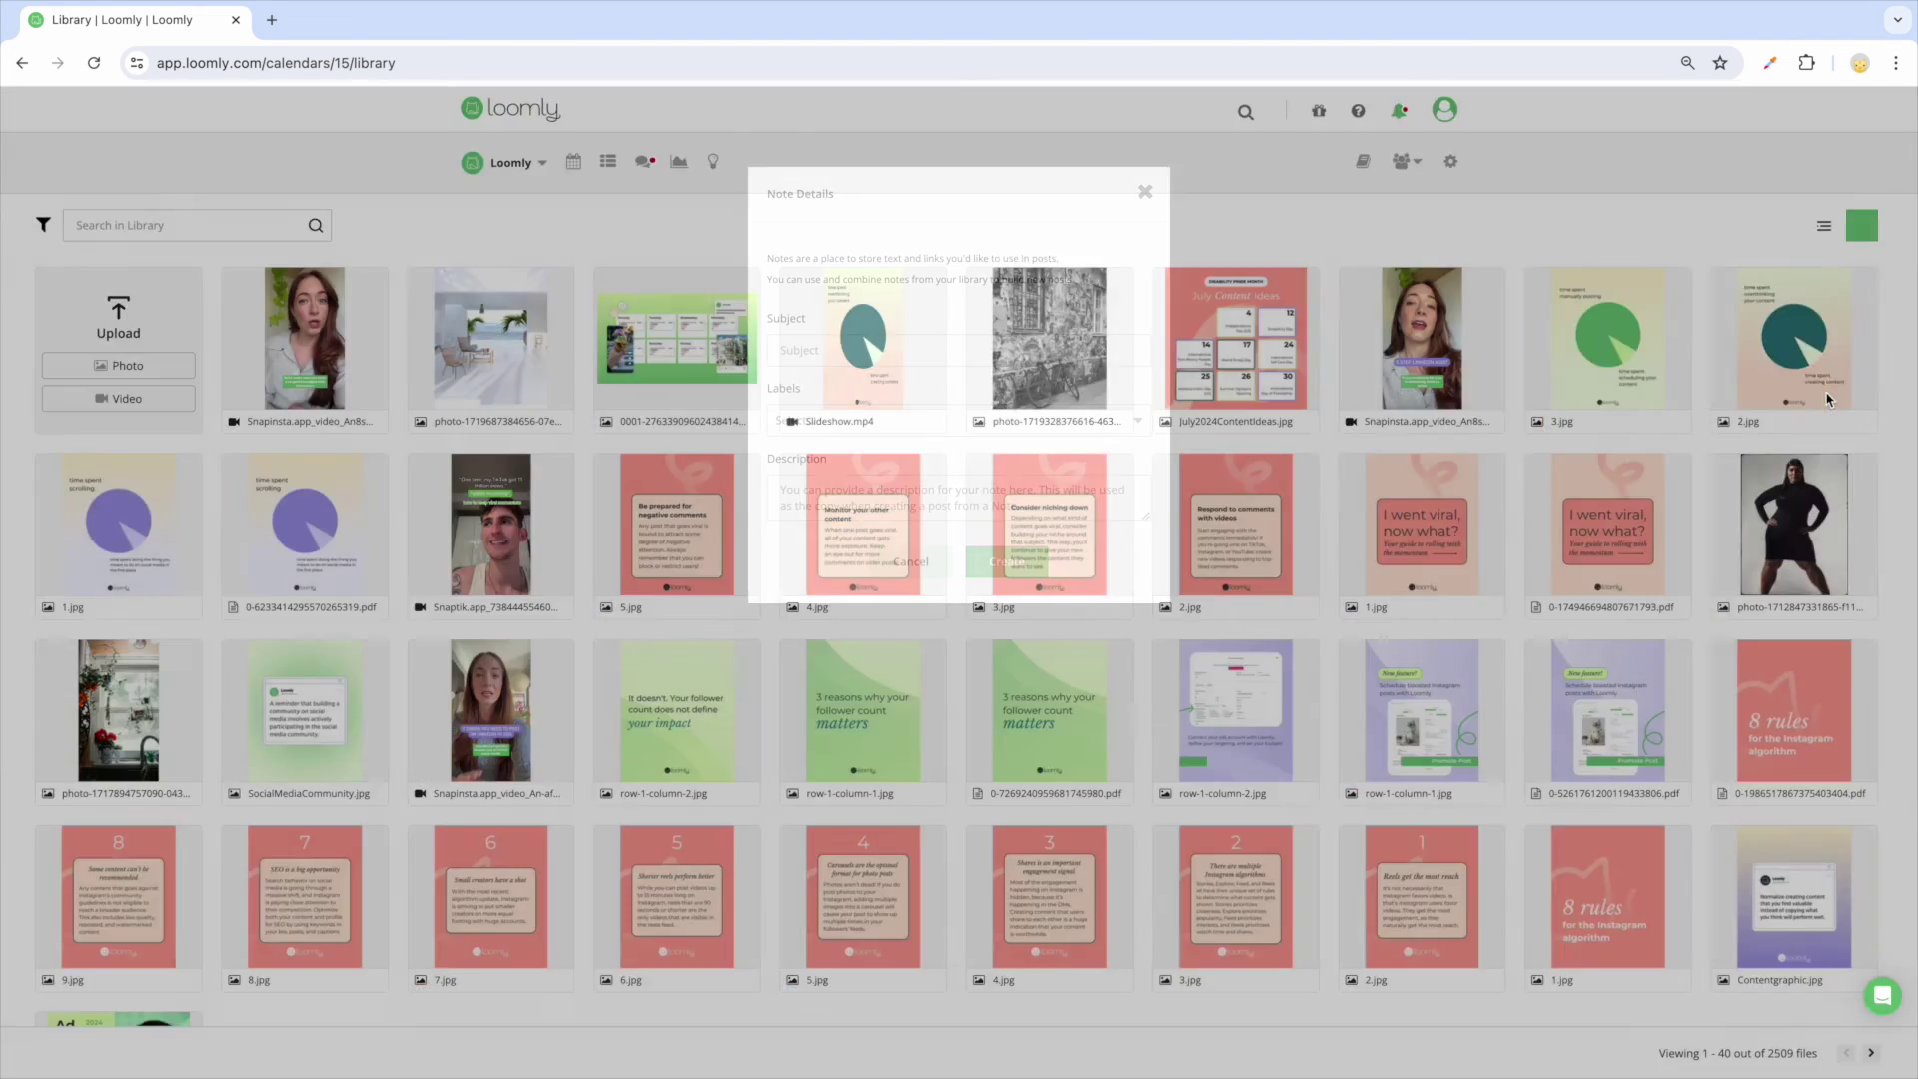
{"action": "type", "text": "Brainstorming"}
{"action": "key", "text": "Tab"}
{"action": "key", "text": "Tab"}
{"action": "type", "text": "Post Ideas"}
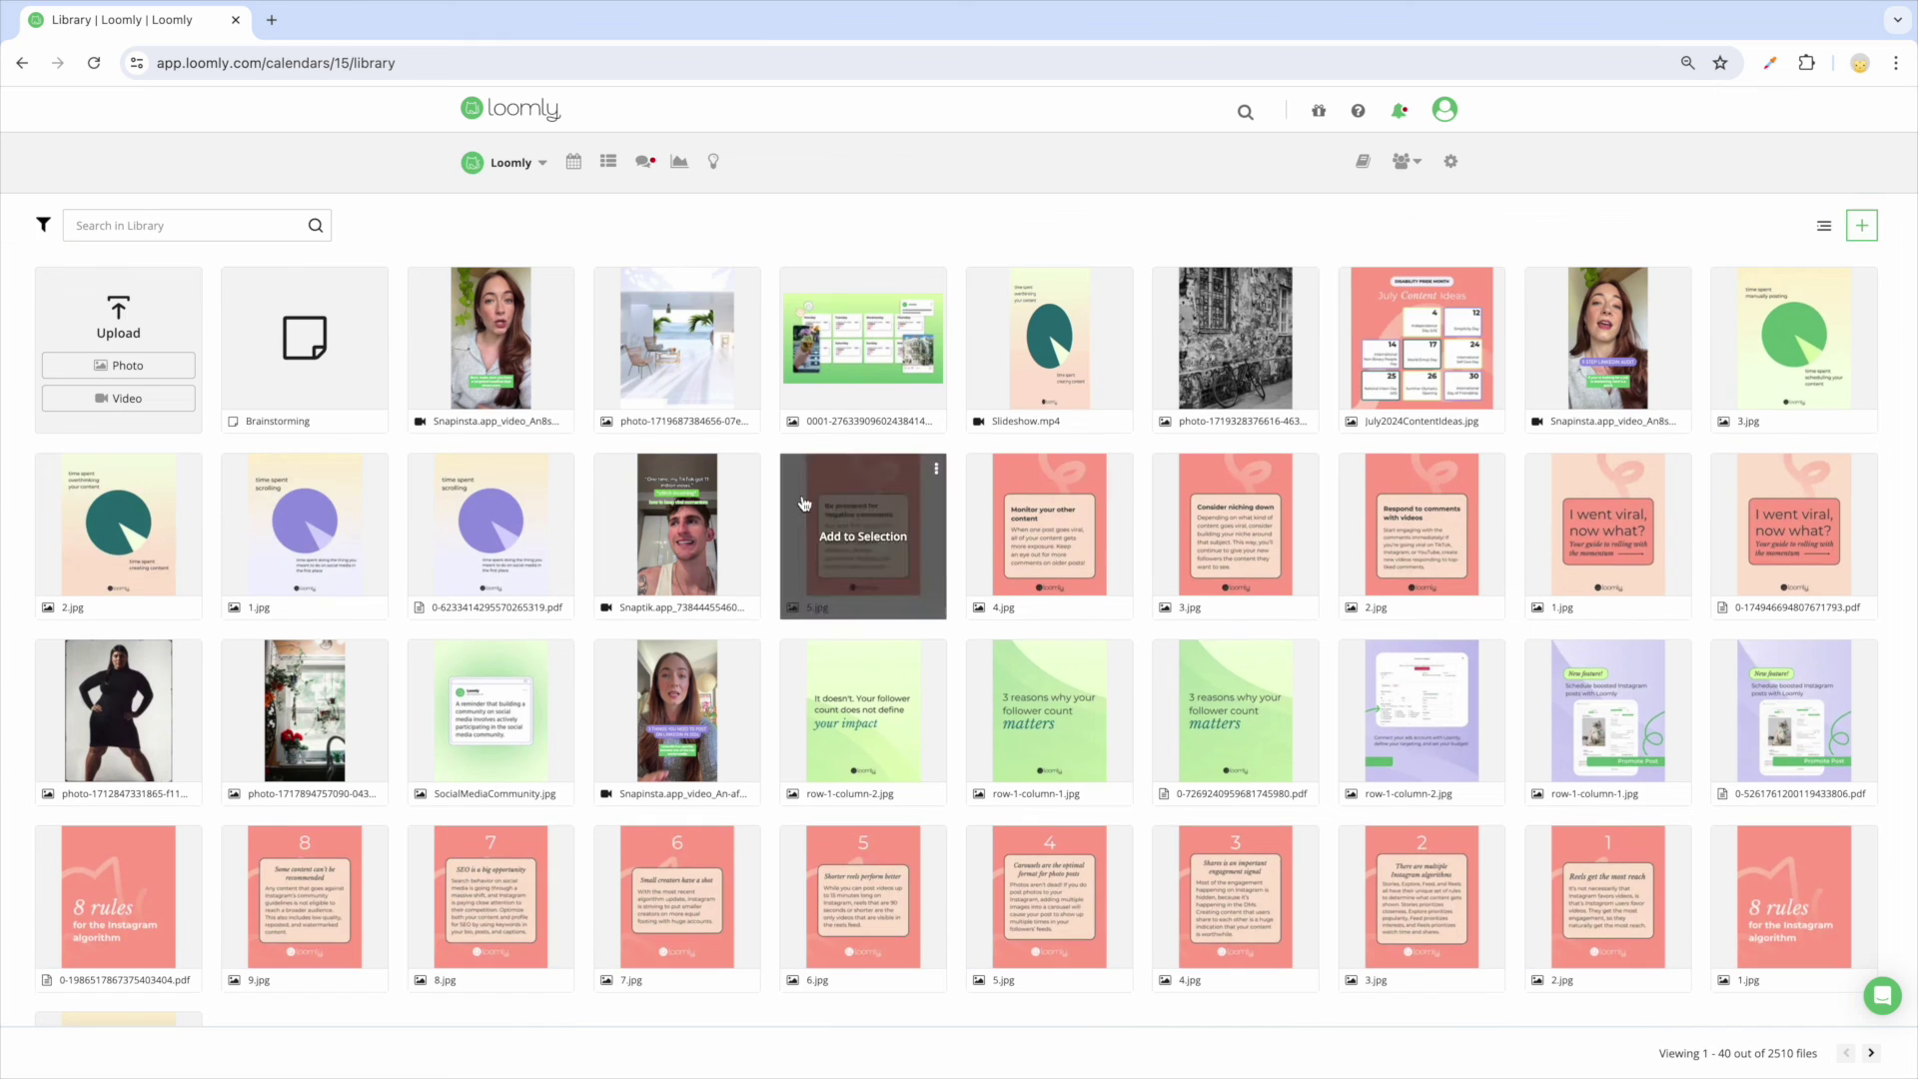
{"action": "left_click", "coordinate": [1861, 225]}
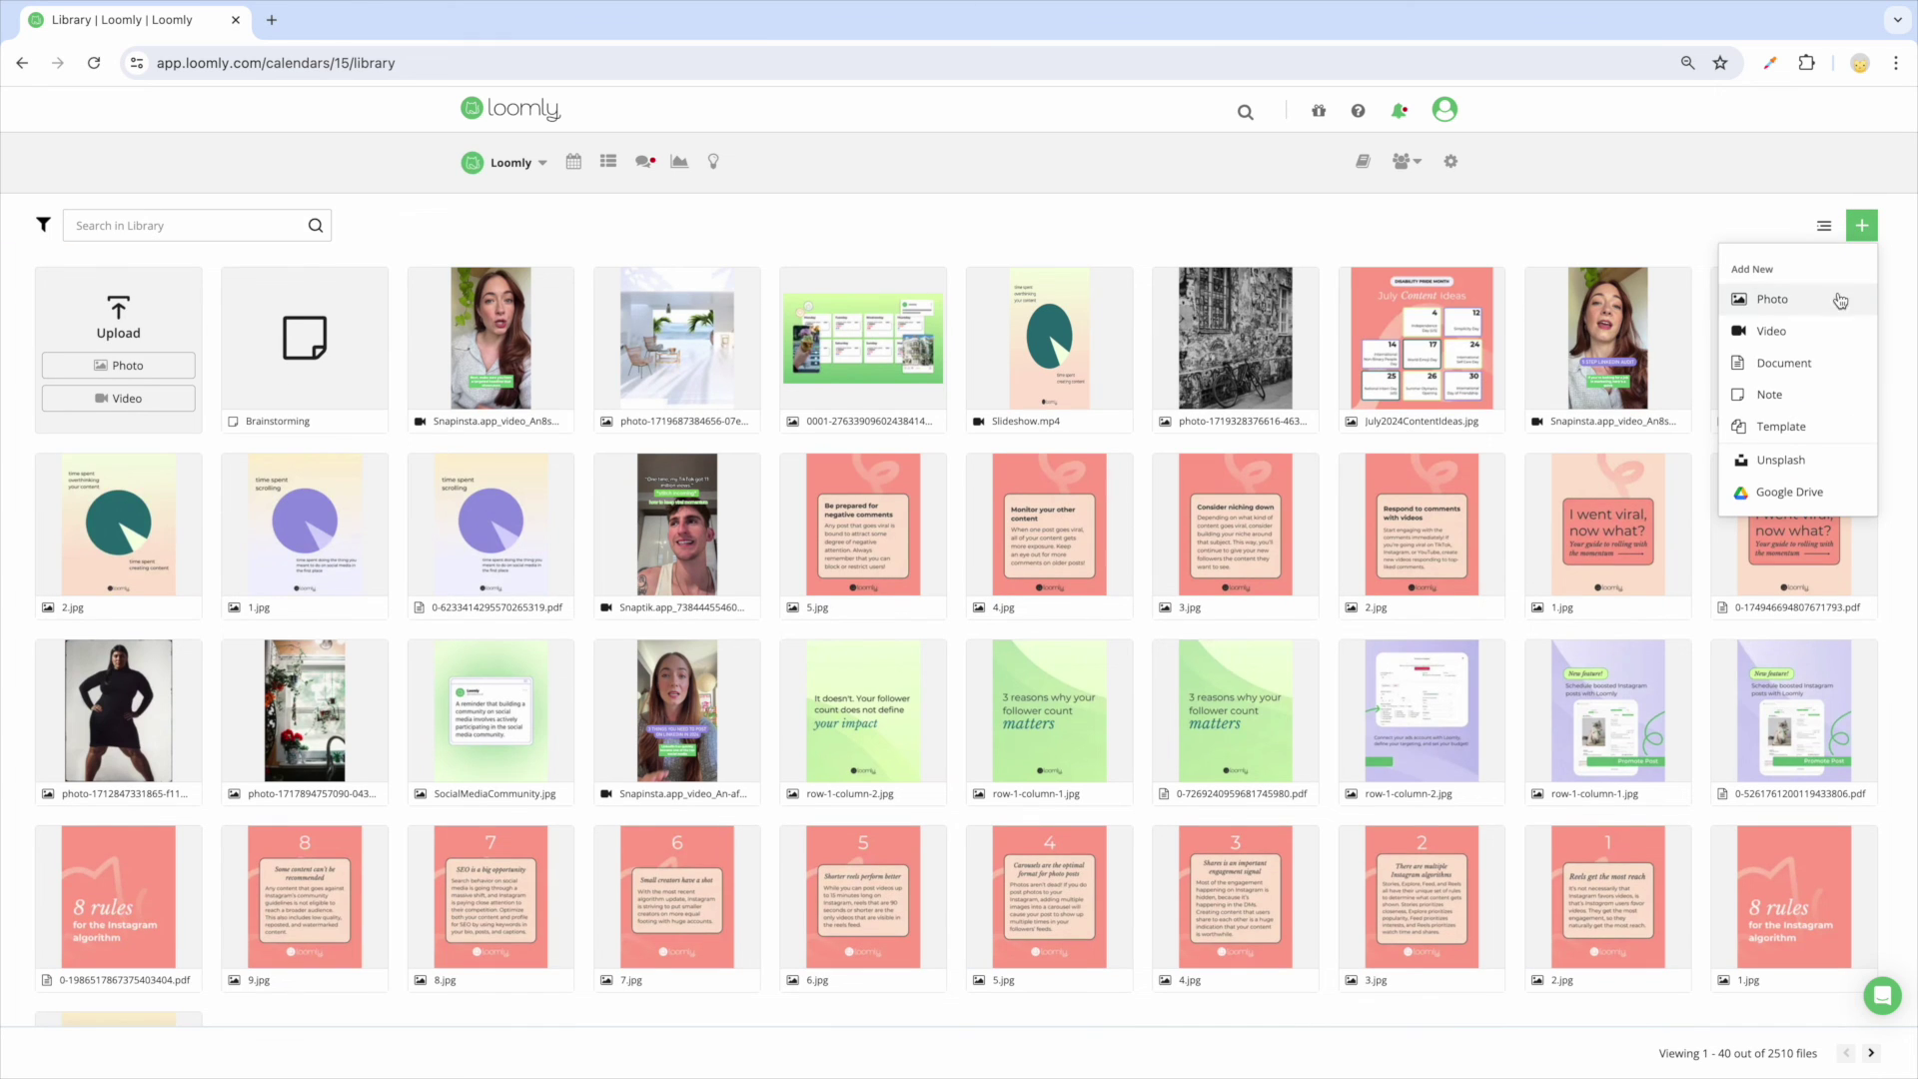
Start a new template with subject 'Recurring Post' and the Features label.
{"action": "left_click", "coordinate": [1809, 430]}
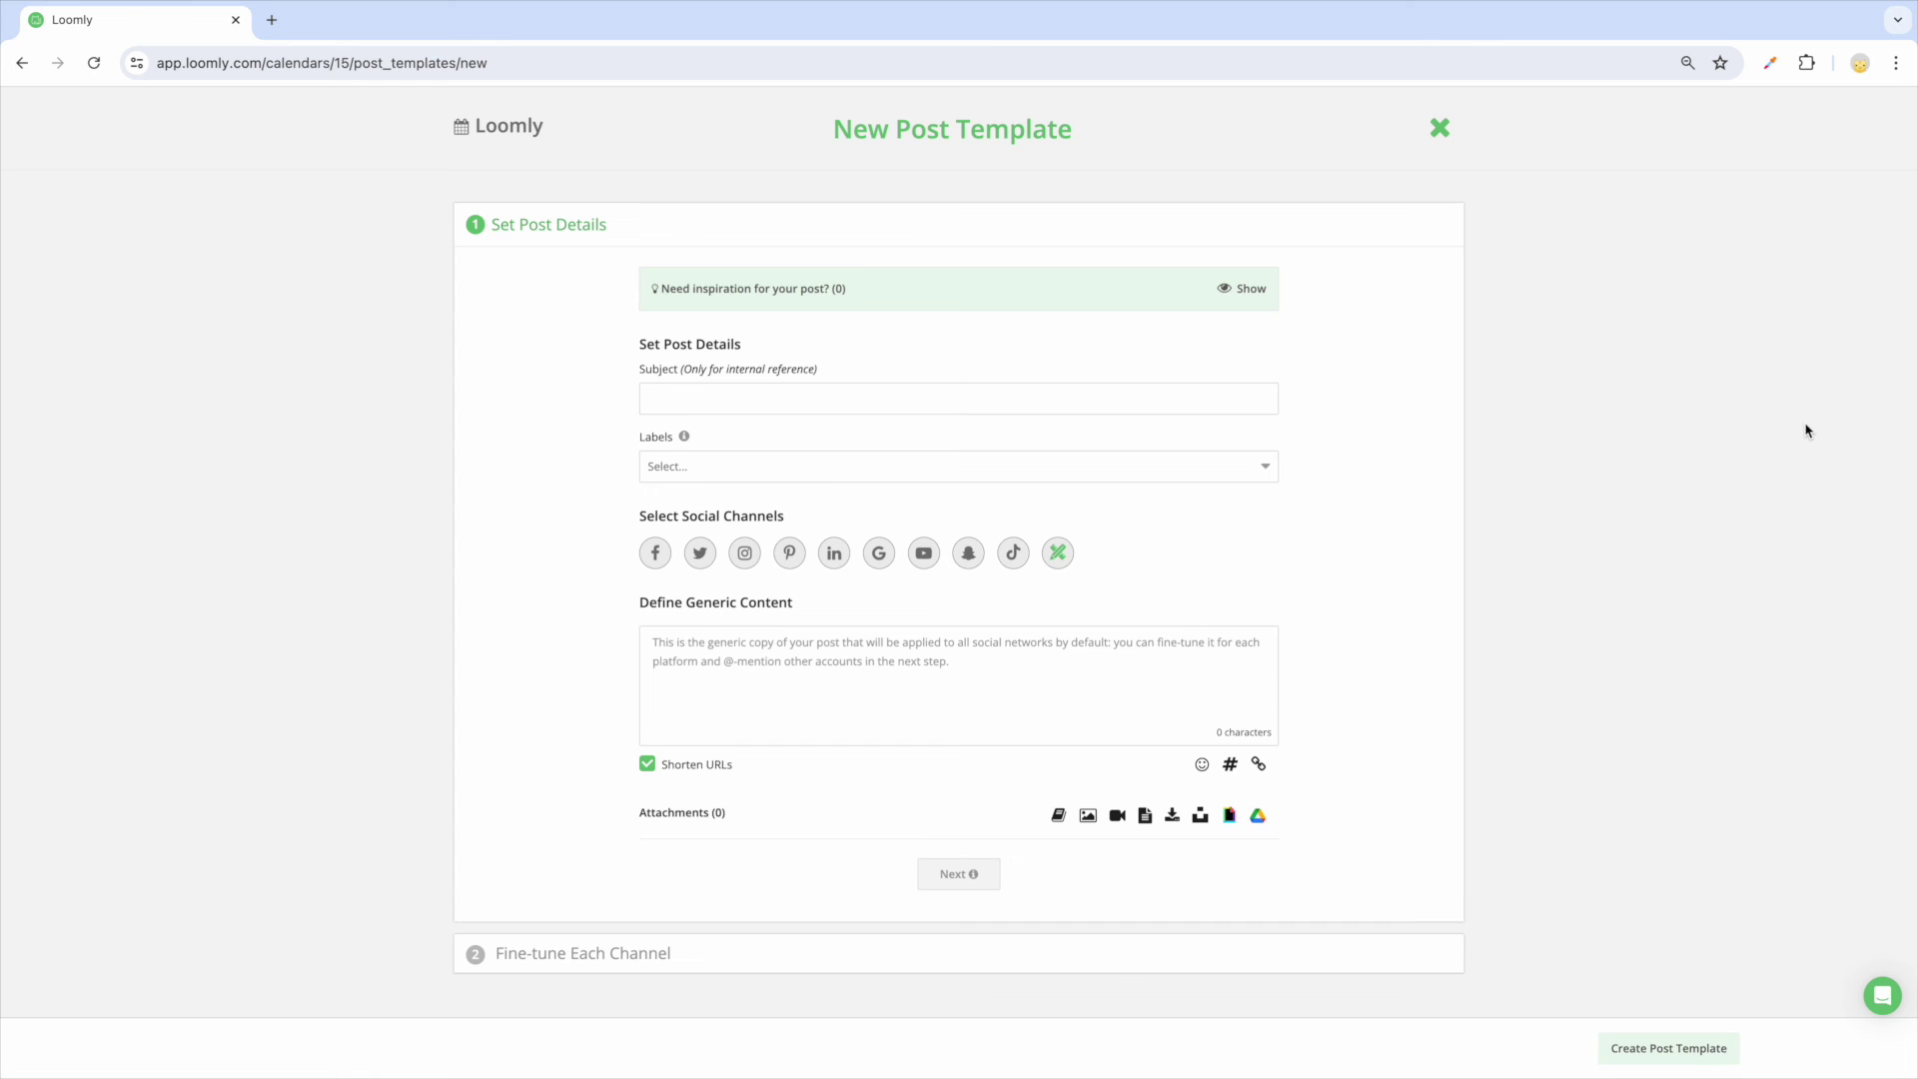
{"action": "type", "text": "Recur"}
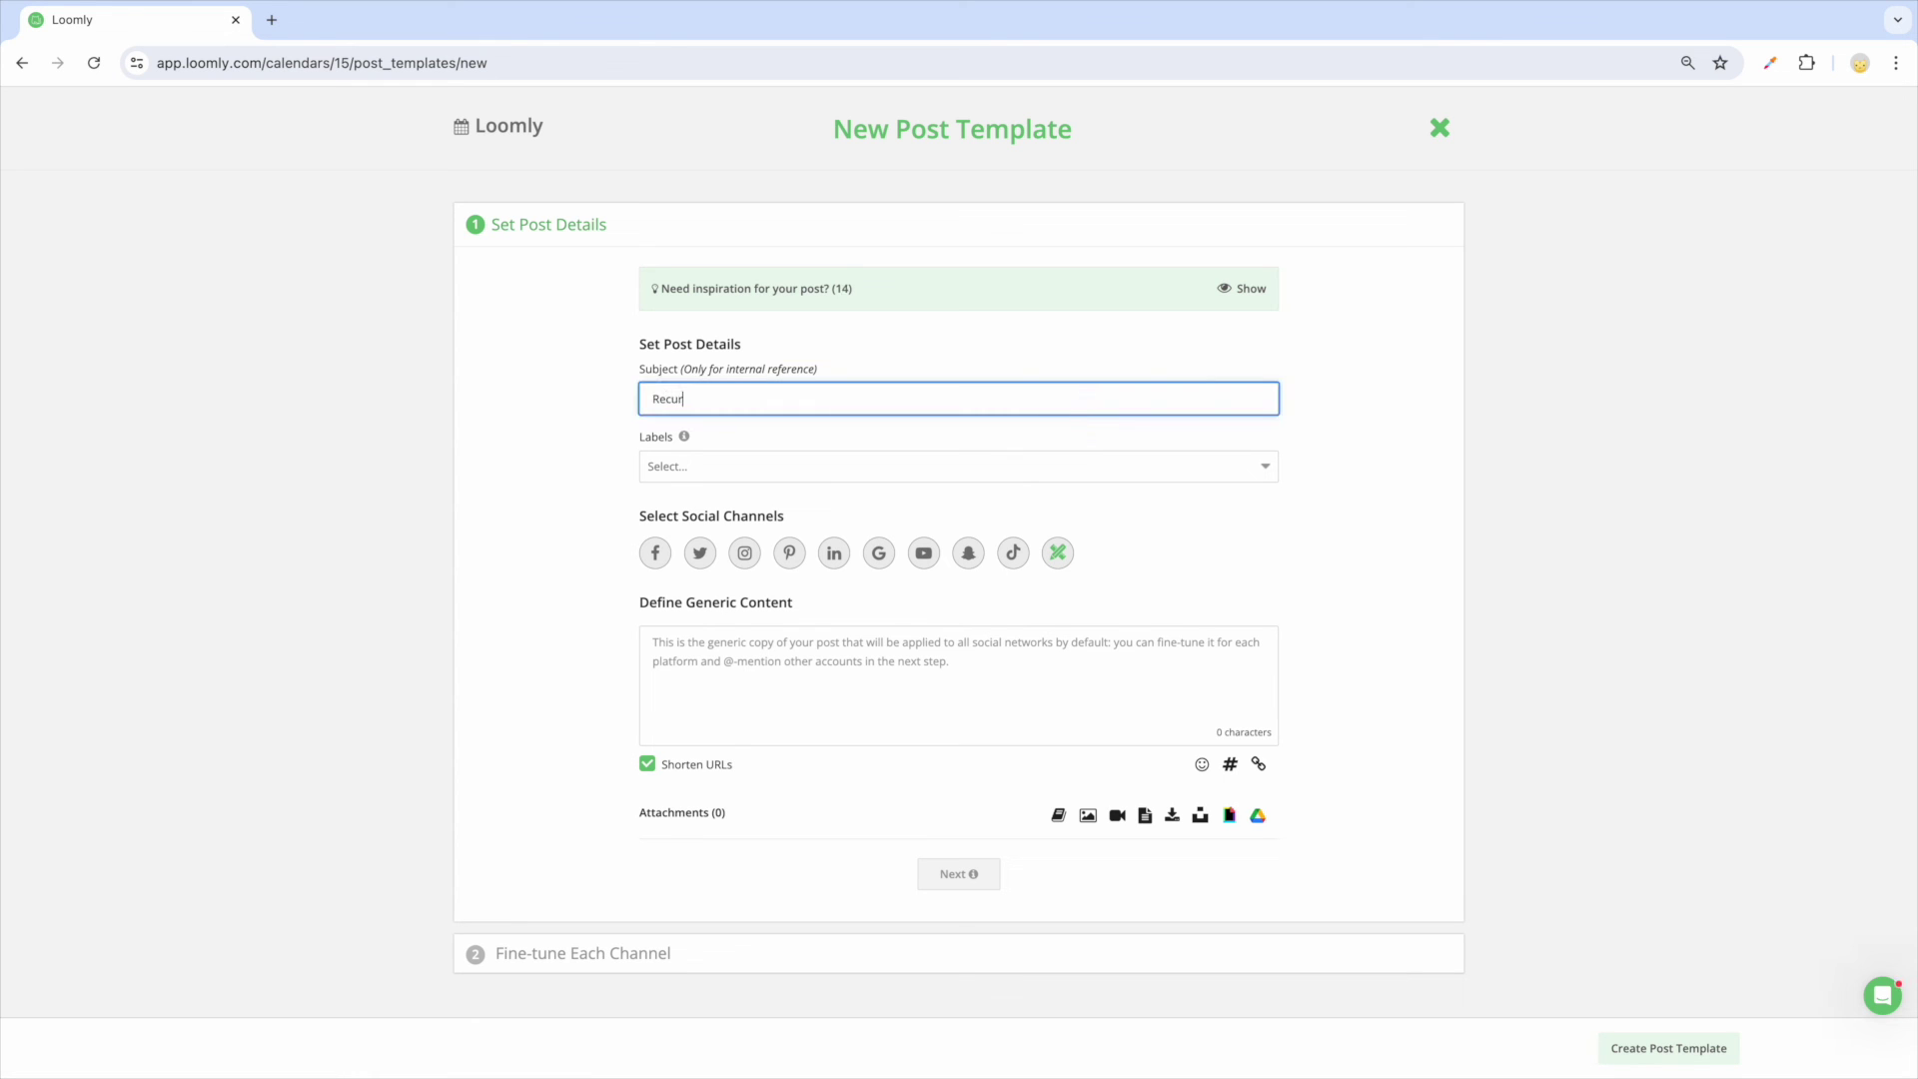
{"action": "type", "text": "ring Post"}
{"action": "left_click", "coordinate": [697, 467]}
{"action": "left_click", "coordinate": [680, 663]}
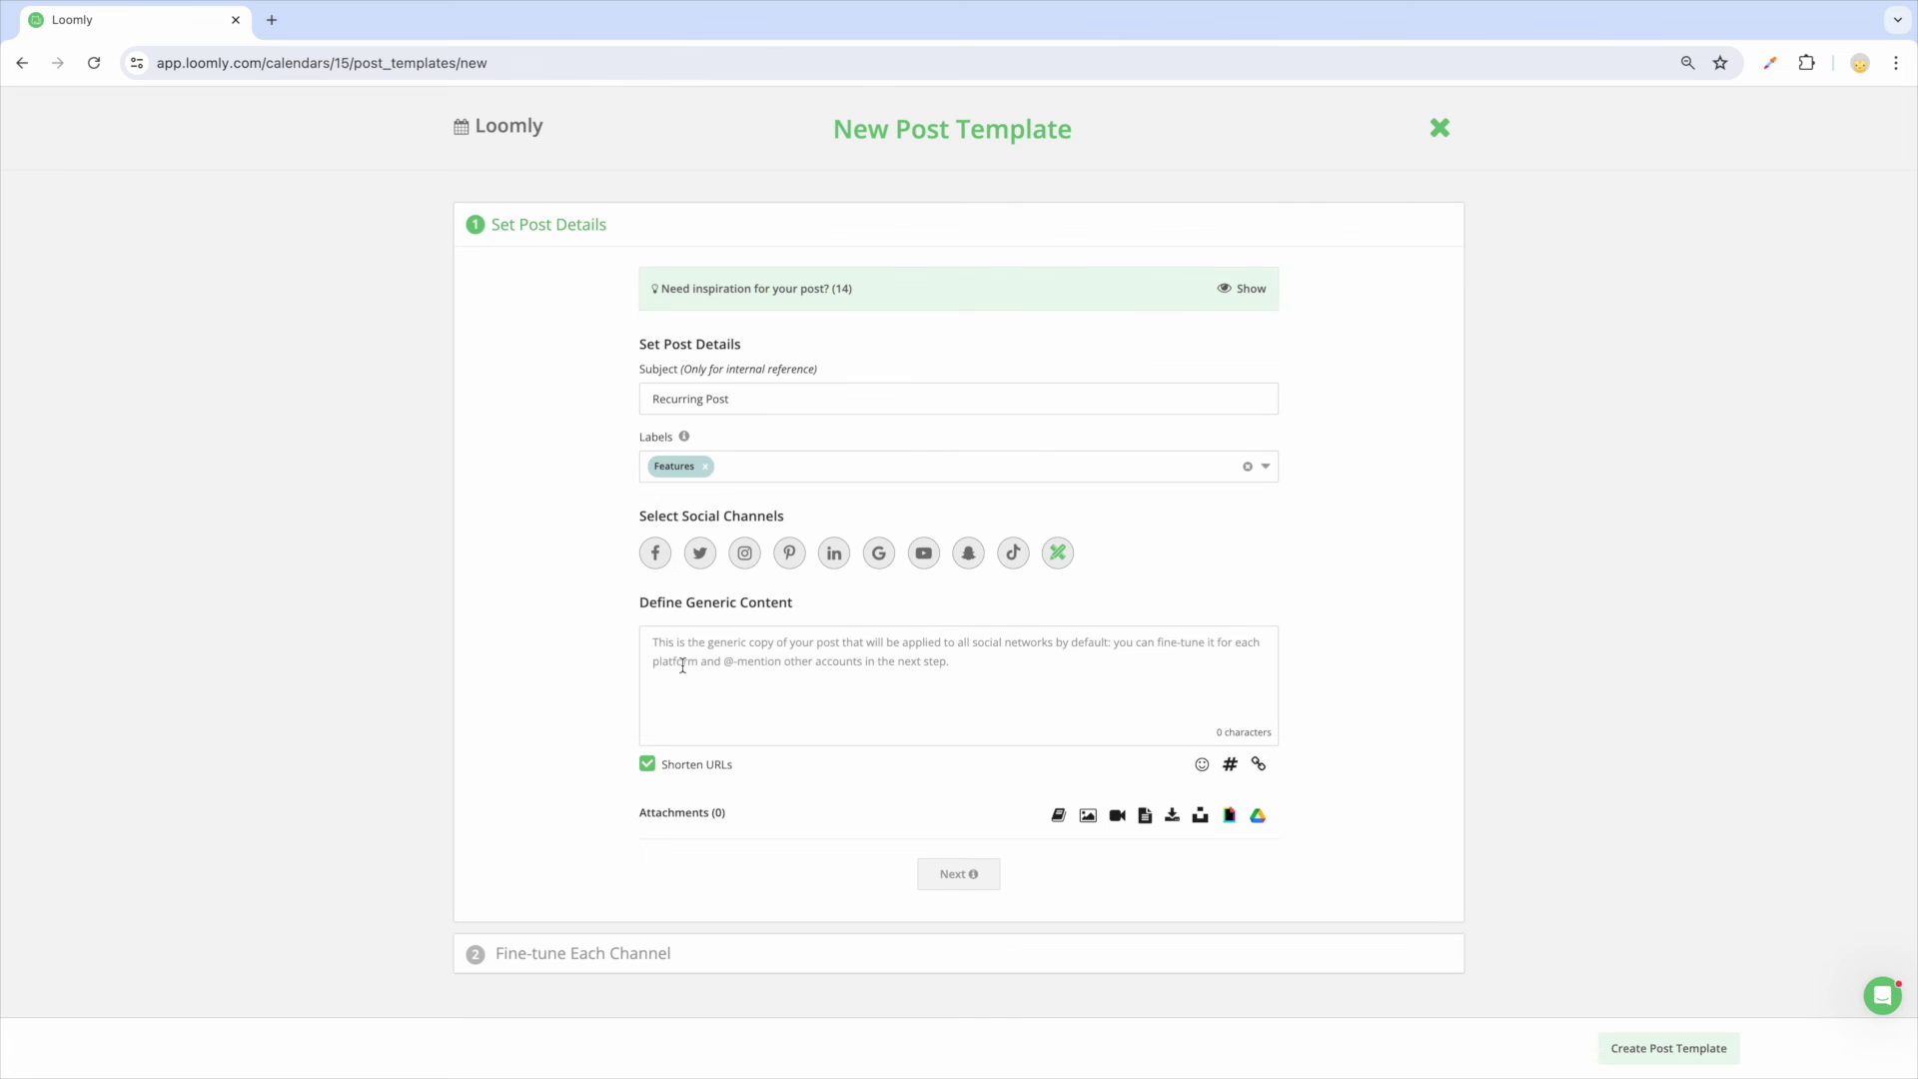
Select Facebook and Instagram channels and begin the copy 'This is a recurring'.
{"action": "left_click", "coordinate": [656, 561]}
{"action": "left_click", "coordinate": [734, 557]}
{"action": "left_click", "coordinate": [715, 660]}
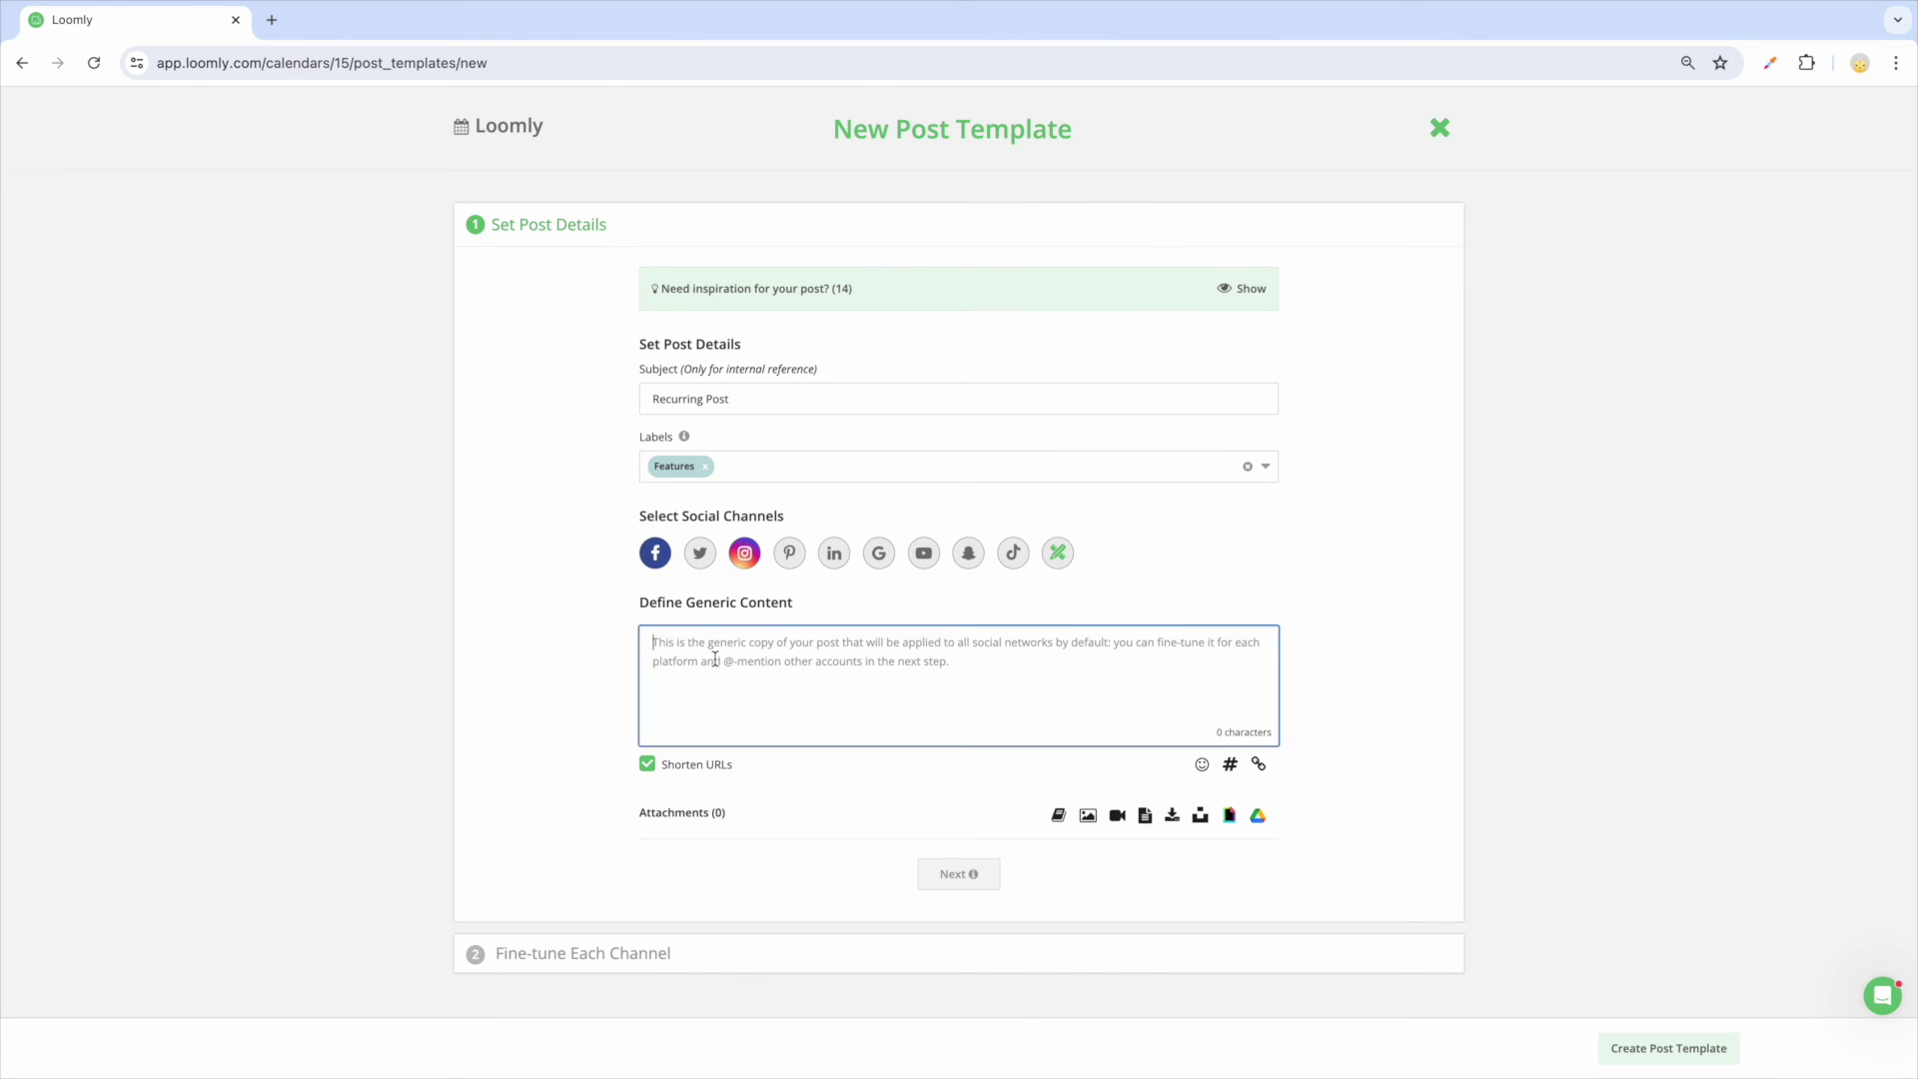
{"action": "type", "text": "This is a r"}
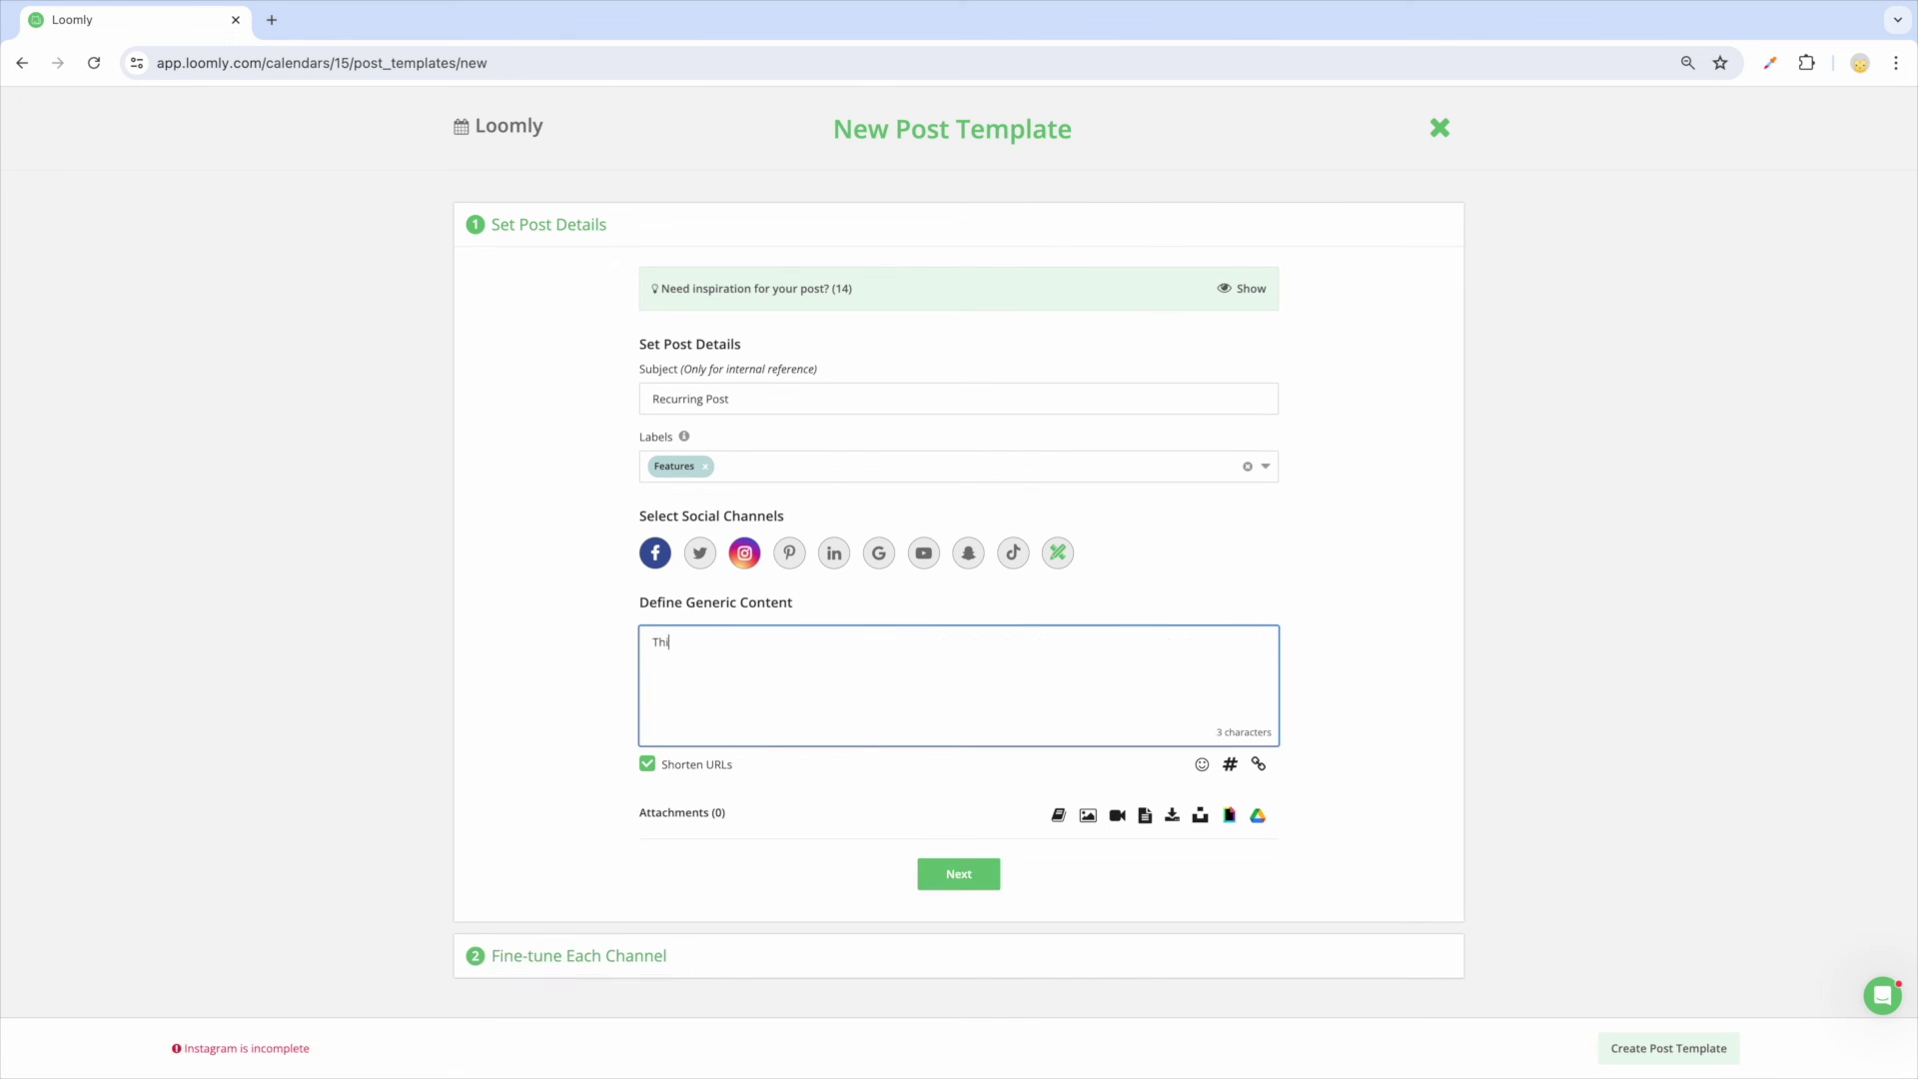
{"action": "type", "text": "ecurring"}
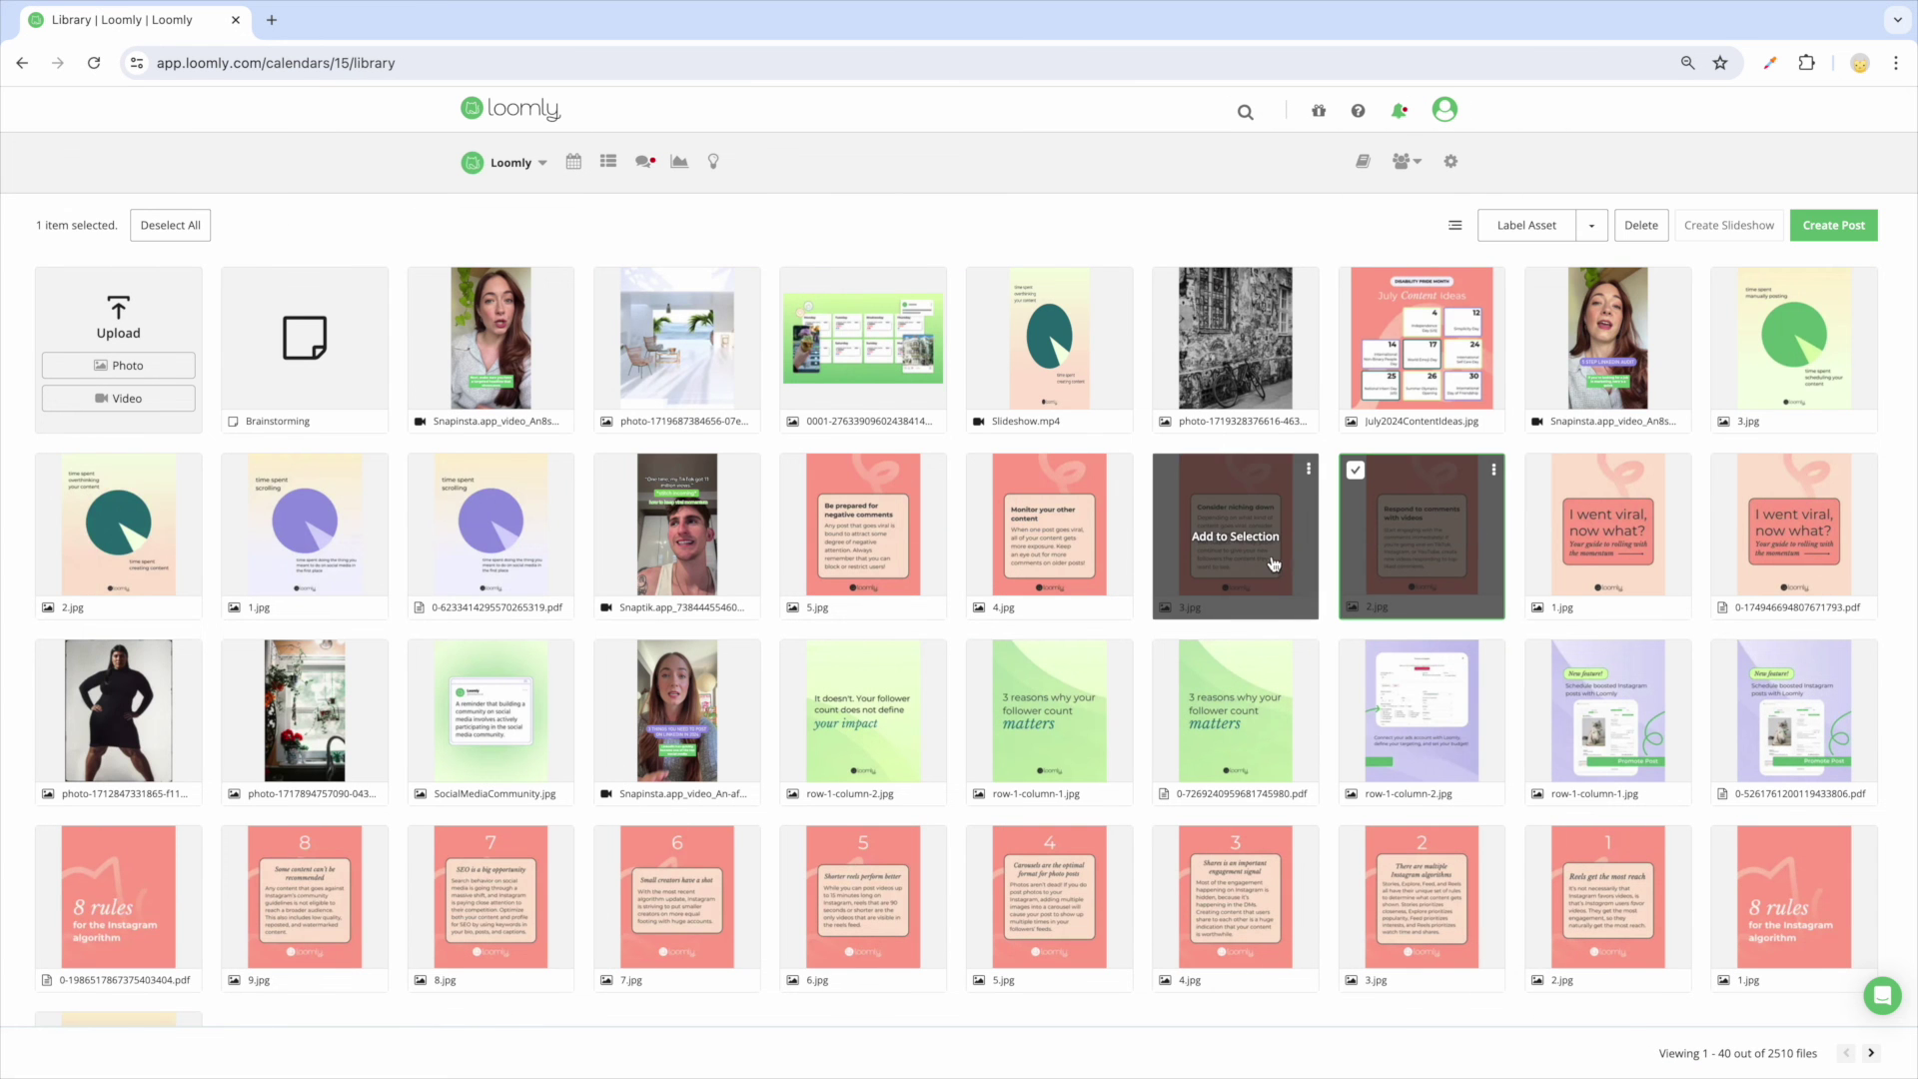
Create Slideshow.mp4 at 1080x1920 with 0.5-second frames from the selected photos, then play it.
{"action": "left_click", "coordinate": [1706, 228]}
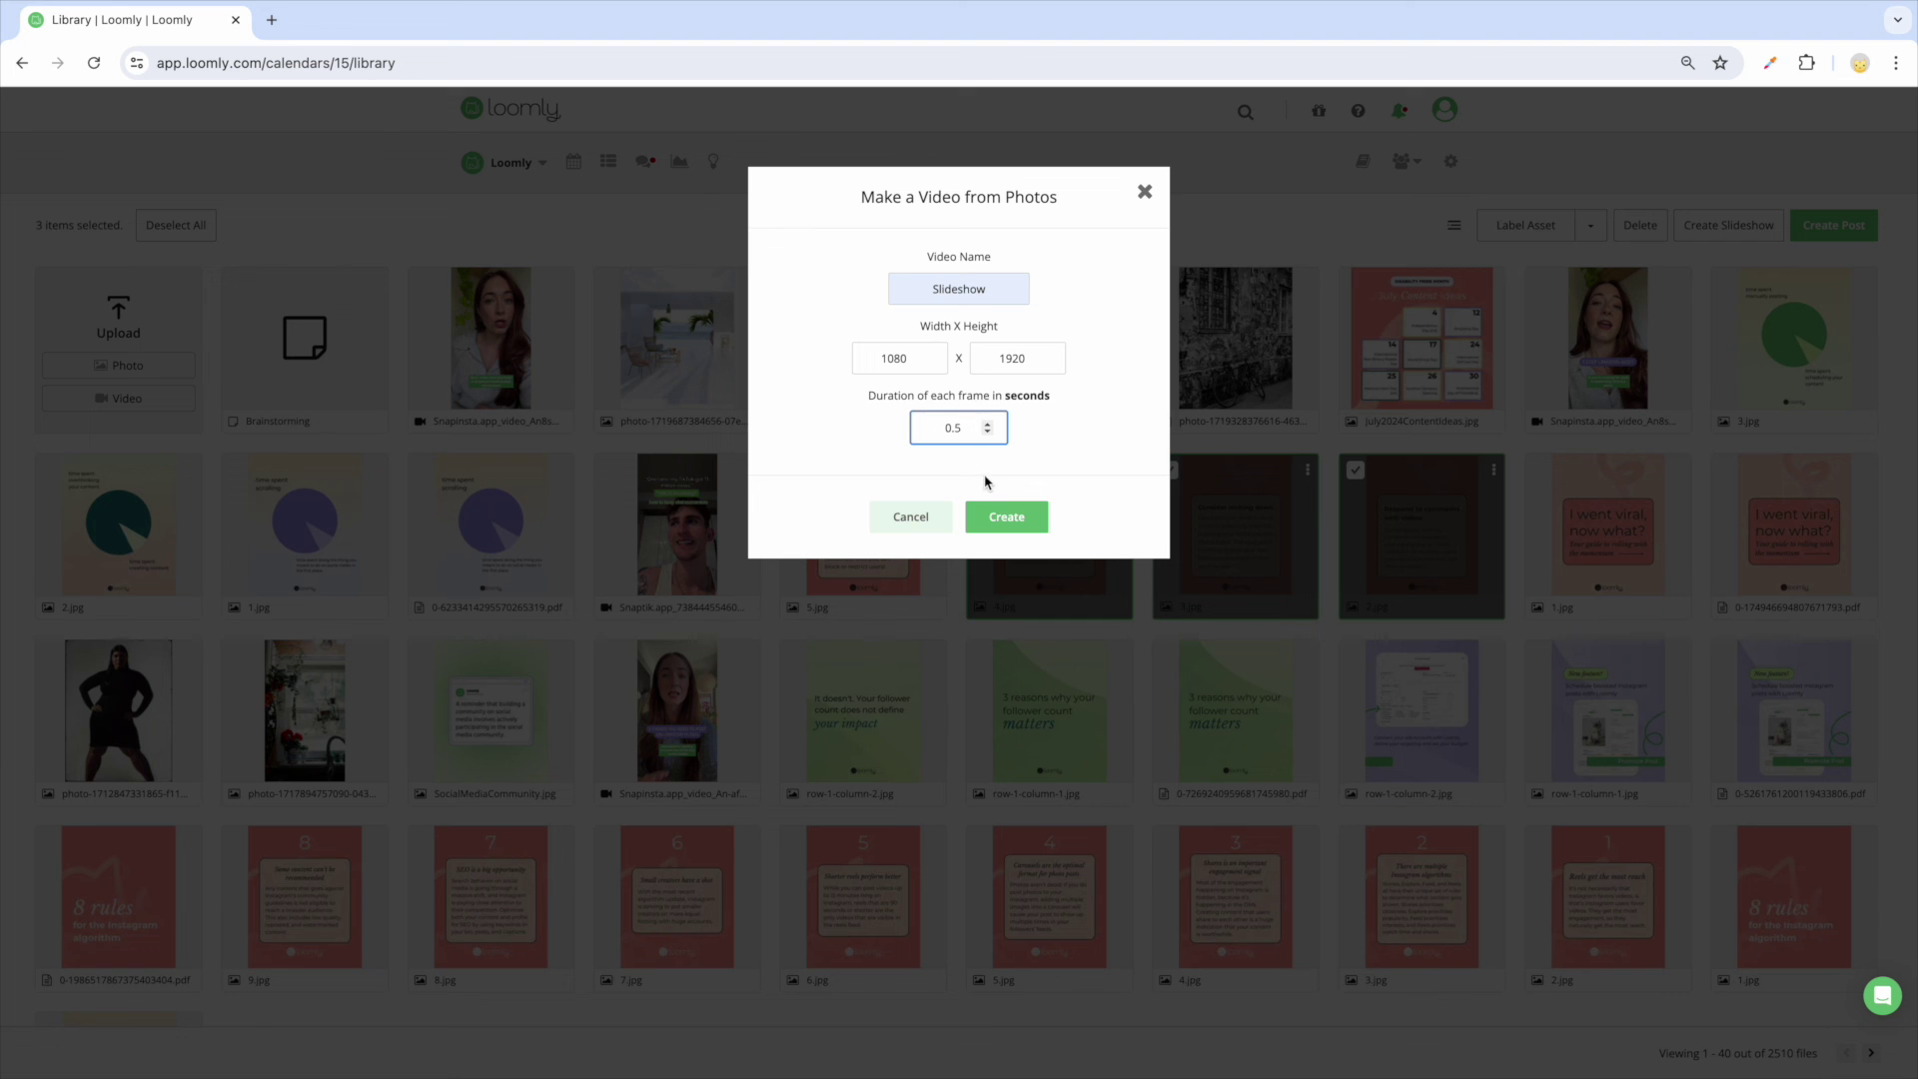
{"action": "left_click", "coordinate": [1009, 519]}
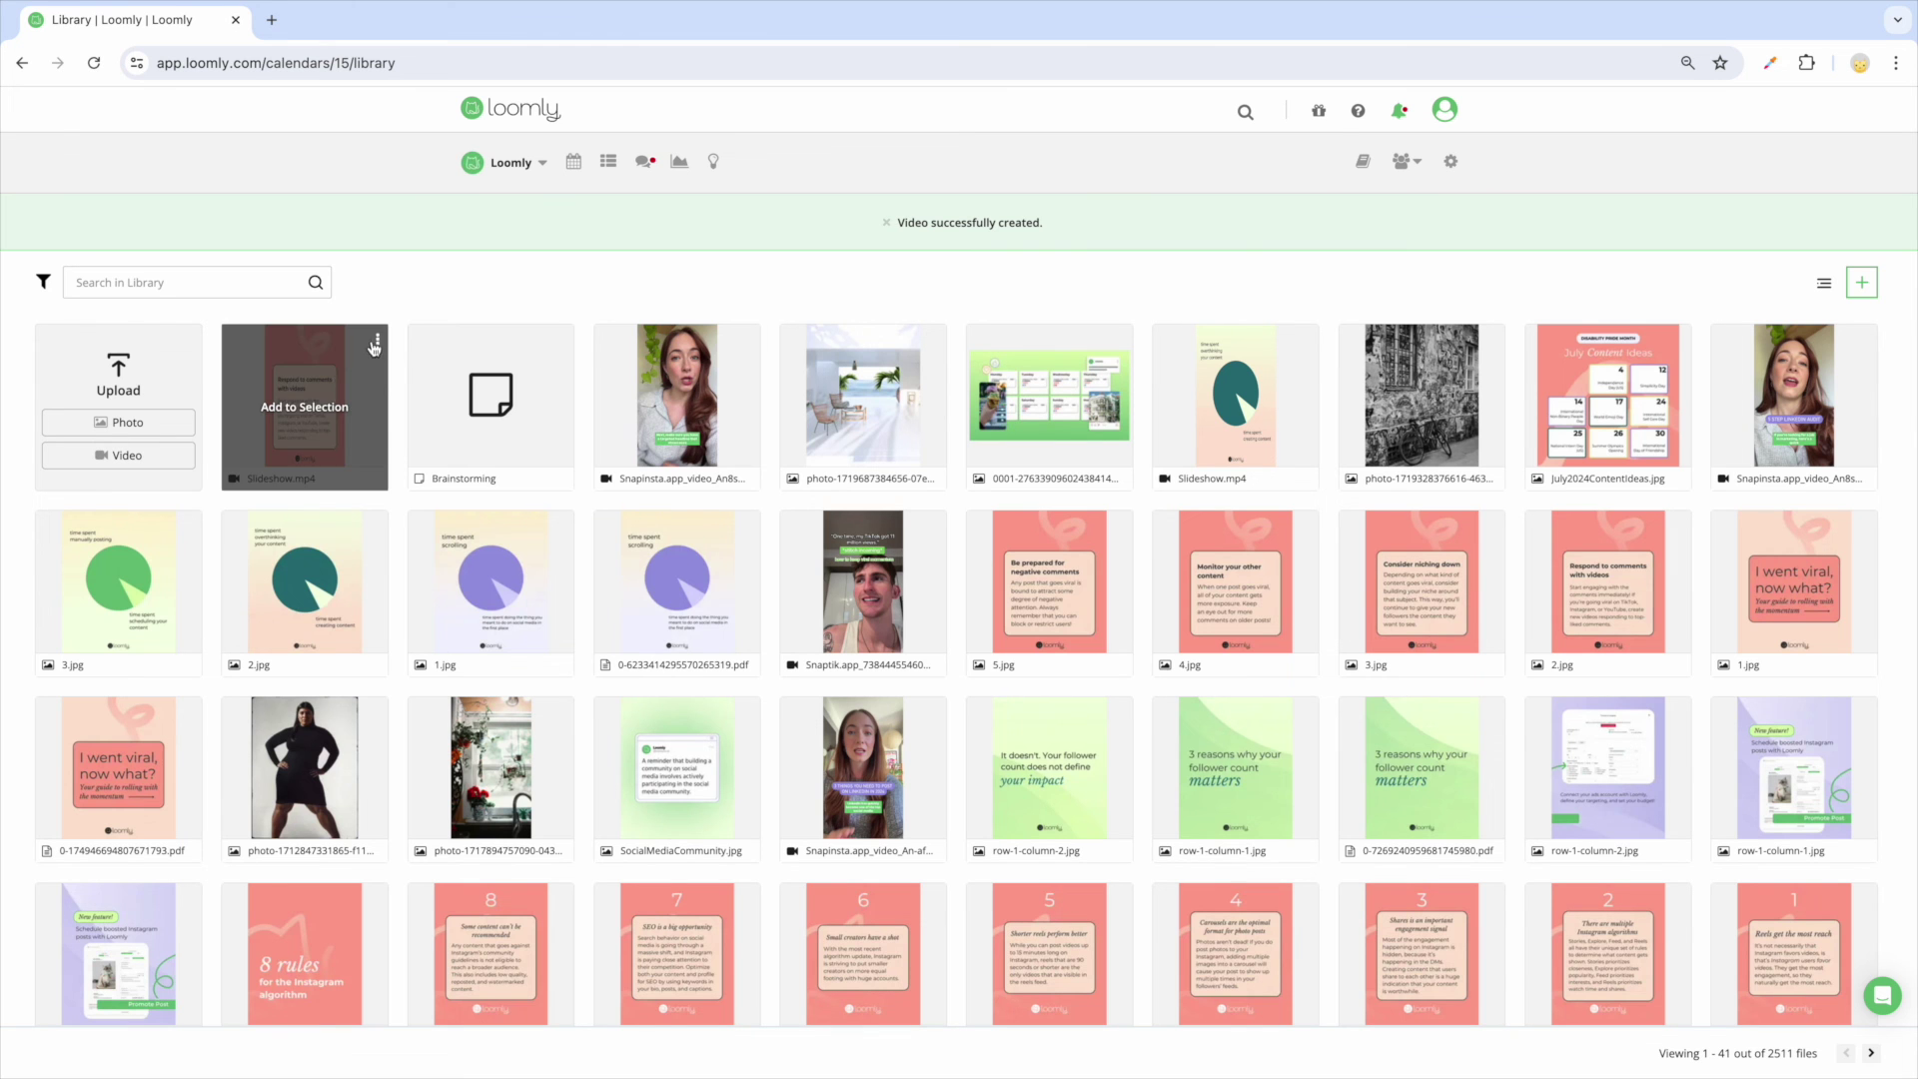
{"action": "left_click", "coordinate": [379, 349]}
{"action": "left_click", "coordinate": [367, 383]}
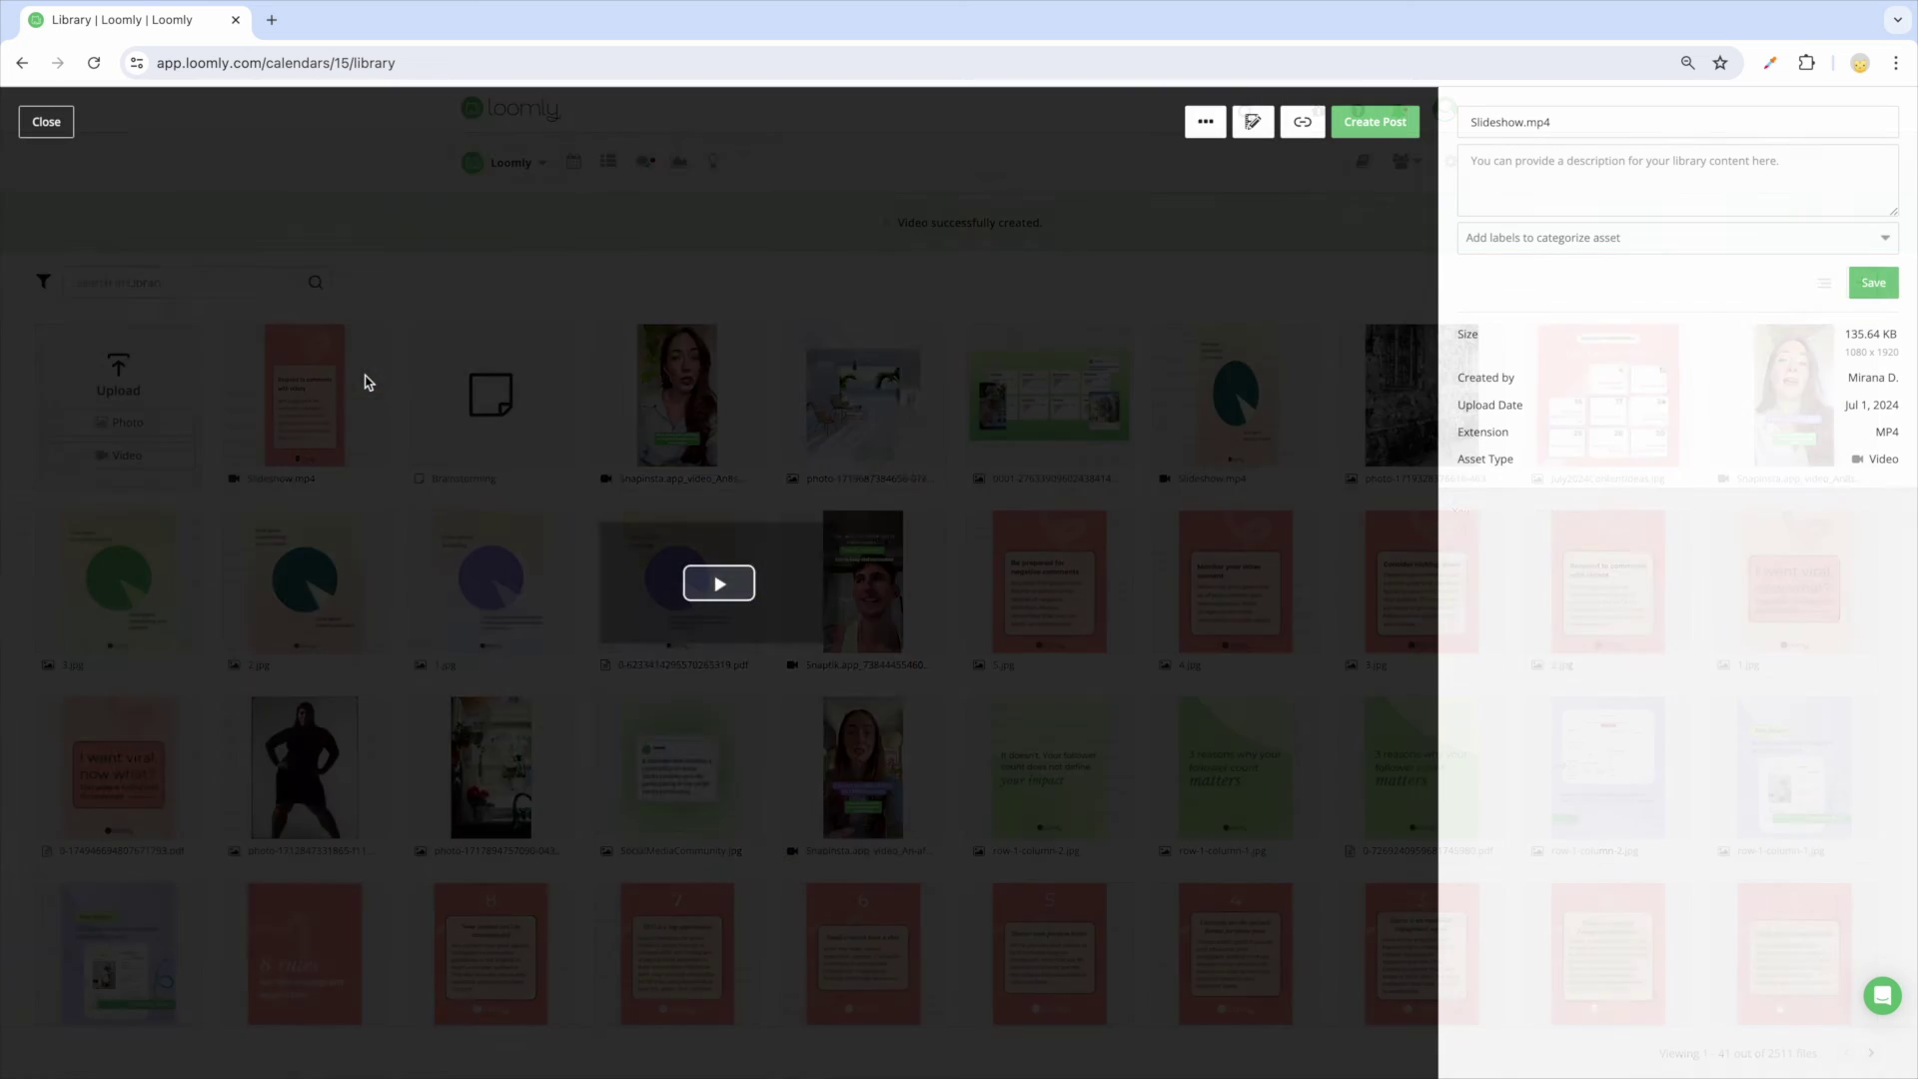
{"action": "left_click", "coordinate": [704, 489]}
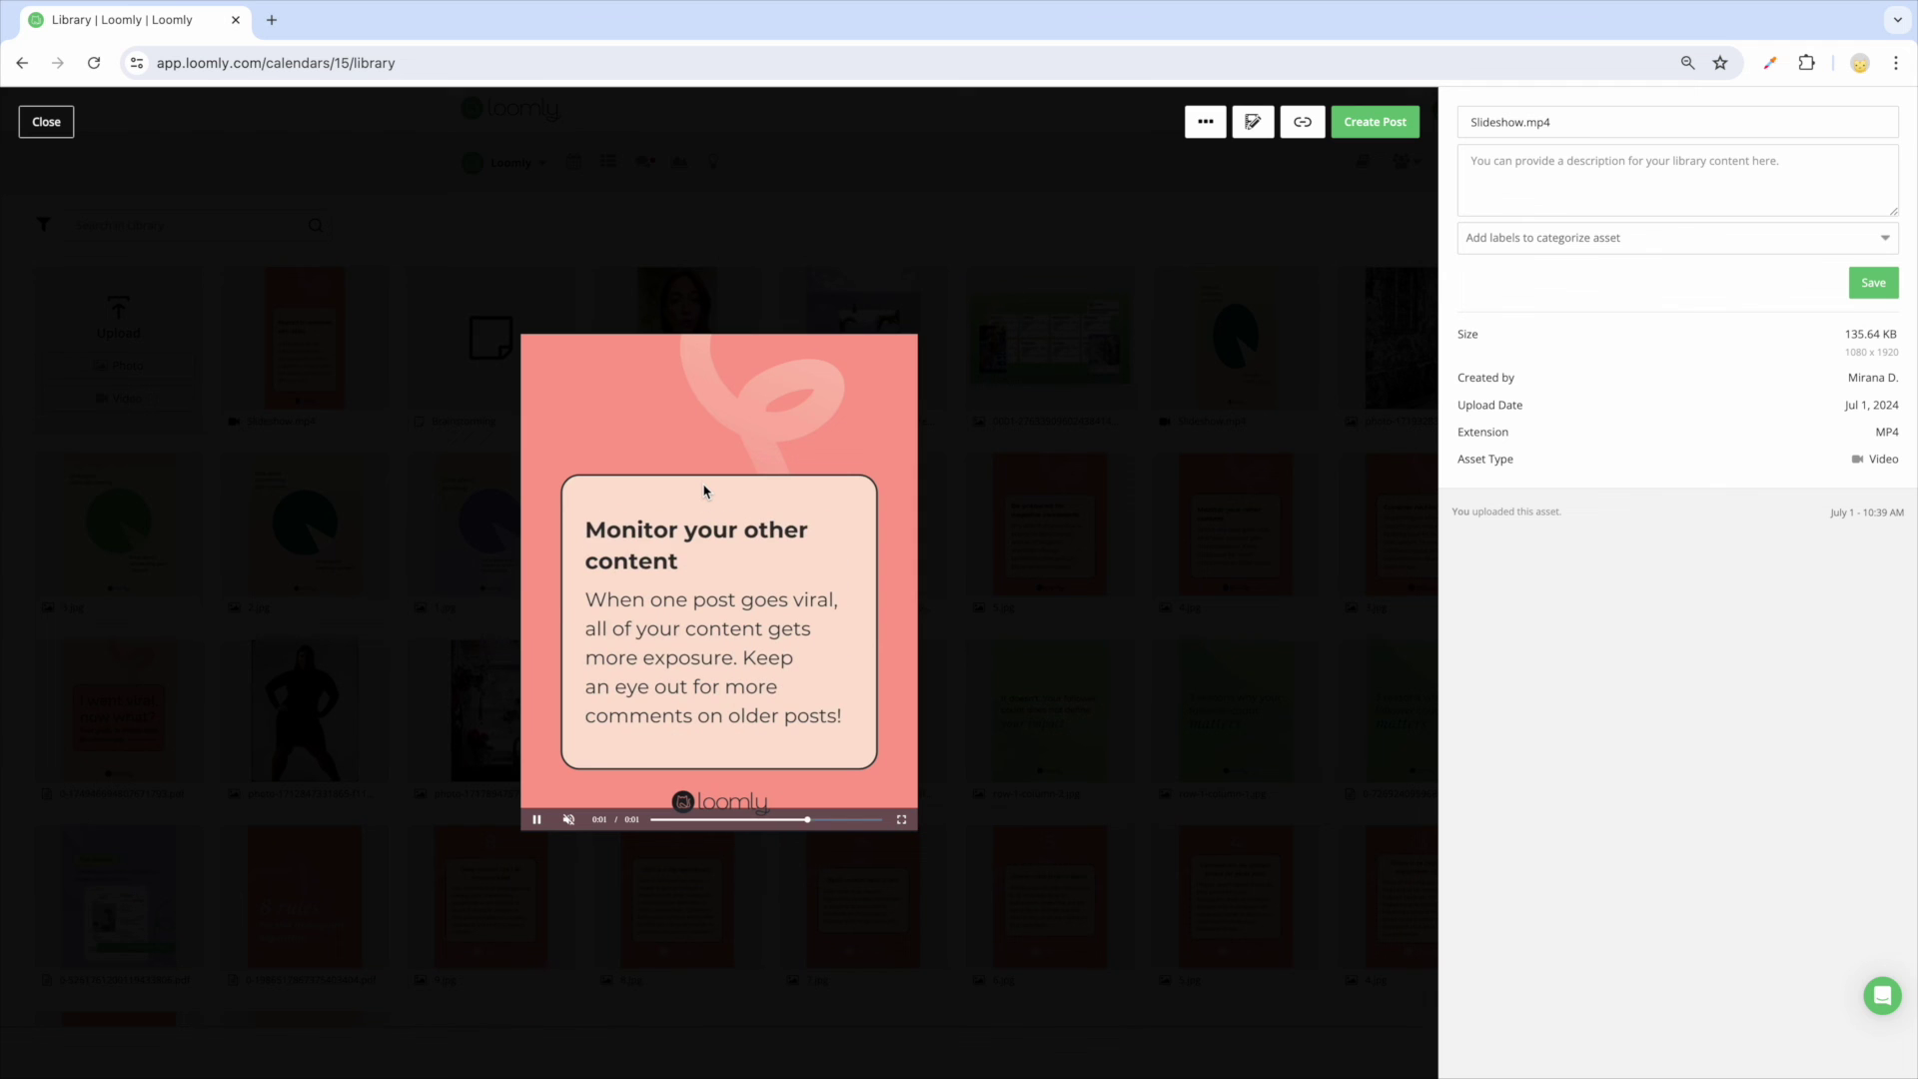